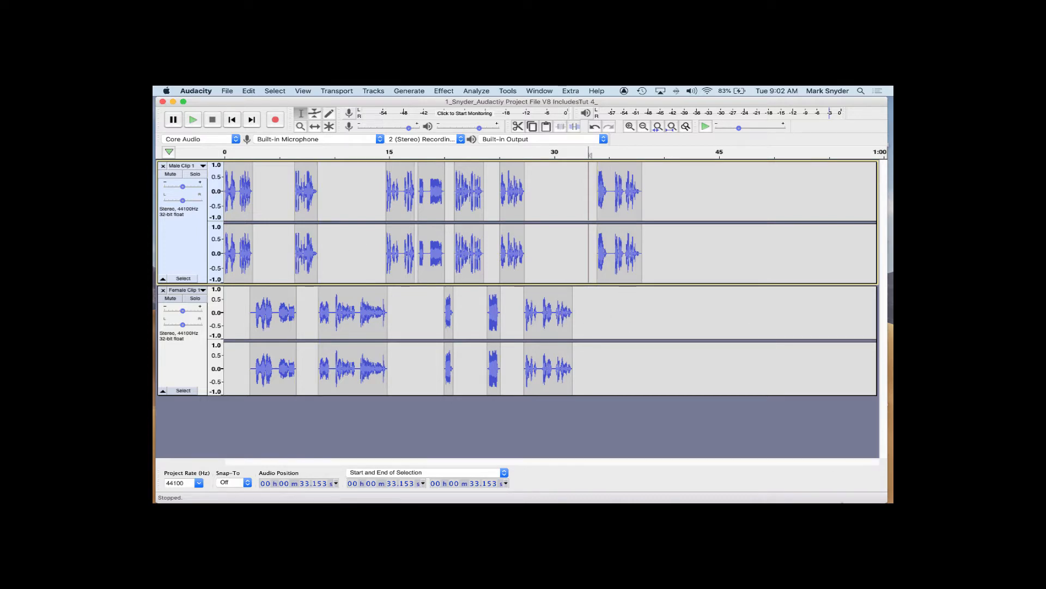
Bring up the radio commercial script in Pages, review its lines and sound effects, and return to the Audacity project
{"action": "left_click", "coordinate": [867, 497]}
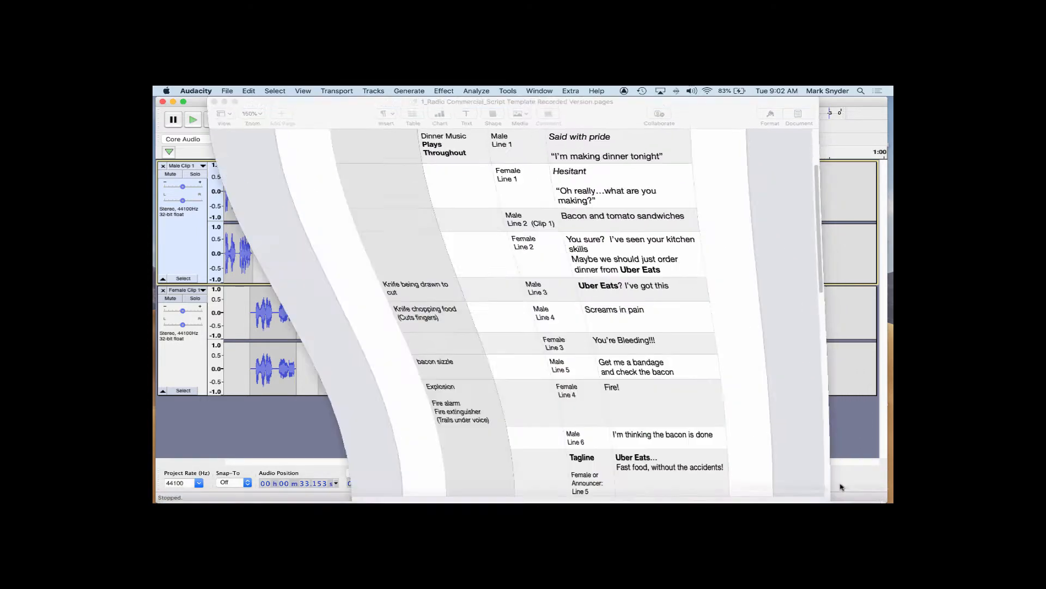
{"action": "scroll", "coordinate": [785, 421], "scroll_direction": "up", "scroll_amount": 2}
{"action": "scroll", "coordinate": [777, 417], "scroll_direction": "up", "scroll_amount": 2}
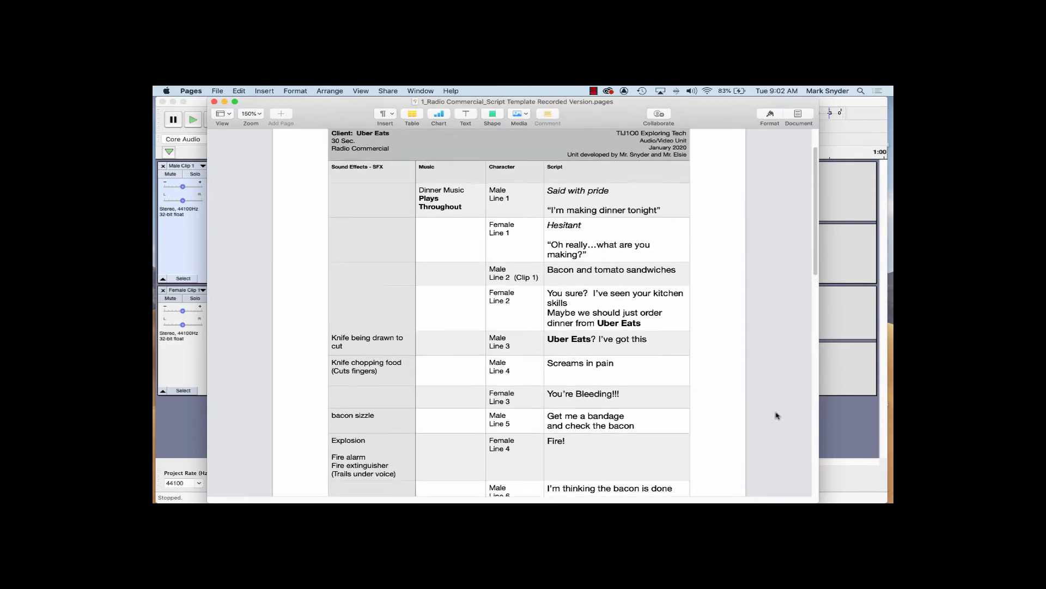
{"action": "scroll", "coordinate": [776, 415], "scroll_direction": "down", "scroll_amount": 2}
{"action": "scroll", "coordinate": [777, 414], "scroll_direction": "down", "scroll_amount": 1}
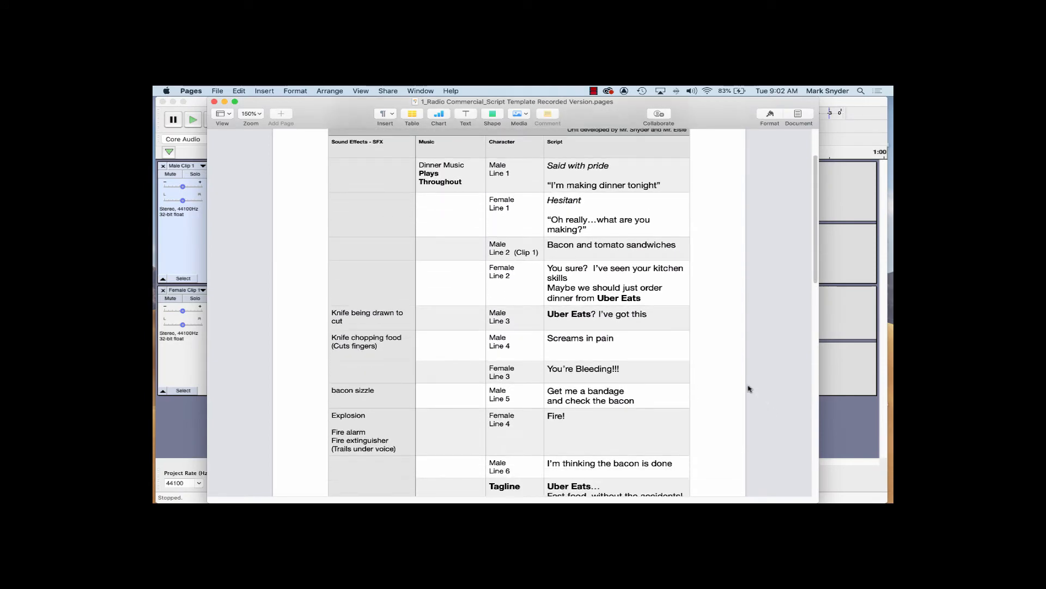
{"action": "scroll", "coordinate": [599, 246], "scroll_direction": "down", "scroll_amount": 5}
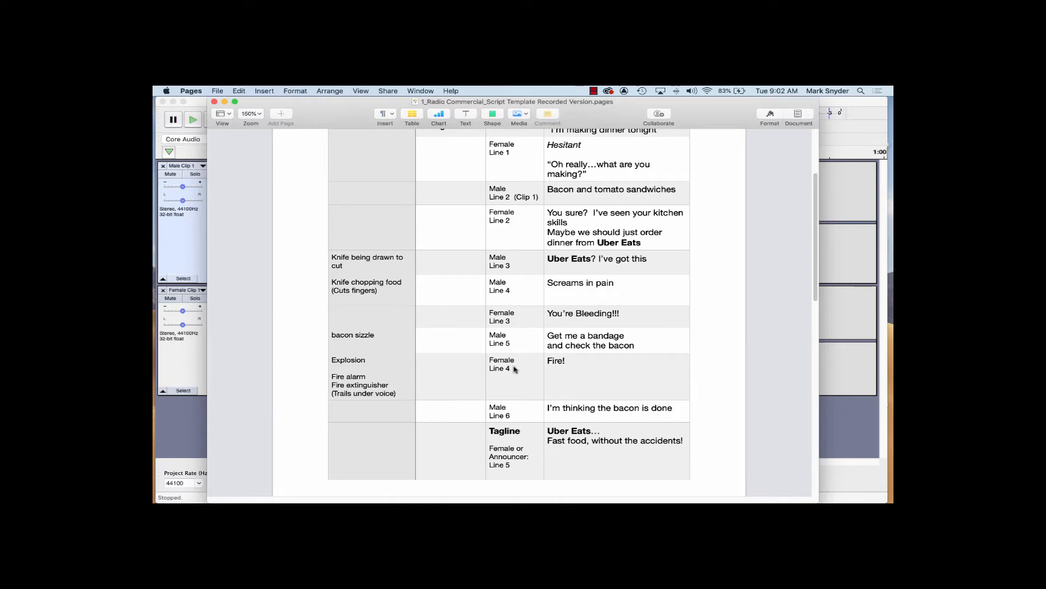
{"action": "scroll", "coordinate": [719, 303], "scroll_direction": "up", "scroll_amount": 5}
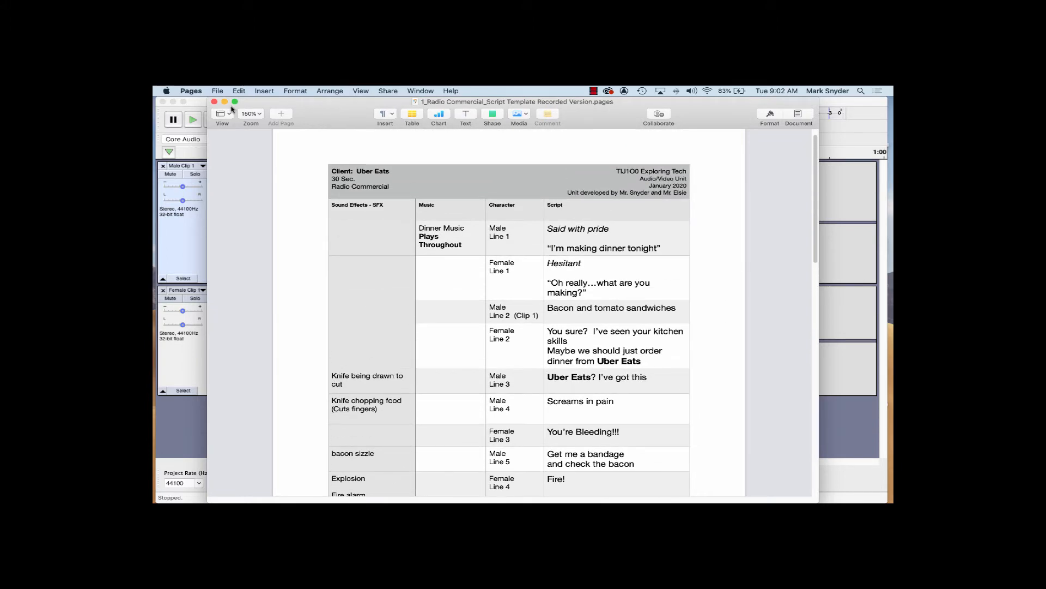
{"action": "left_click", "coordinate": [224, 102]}
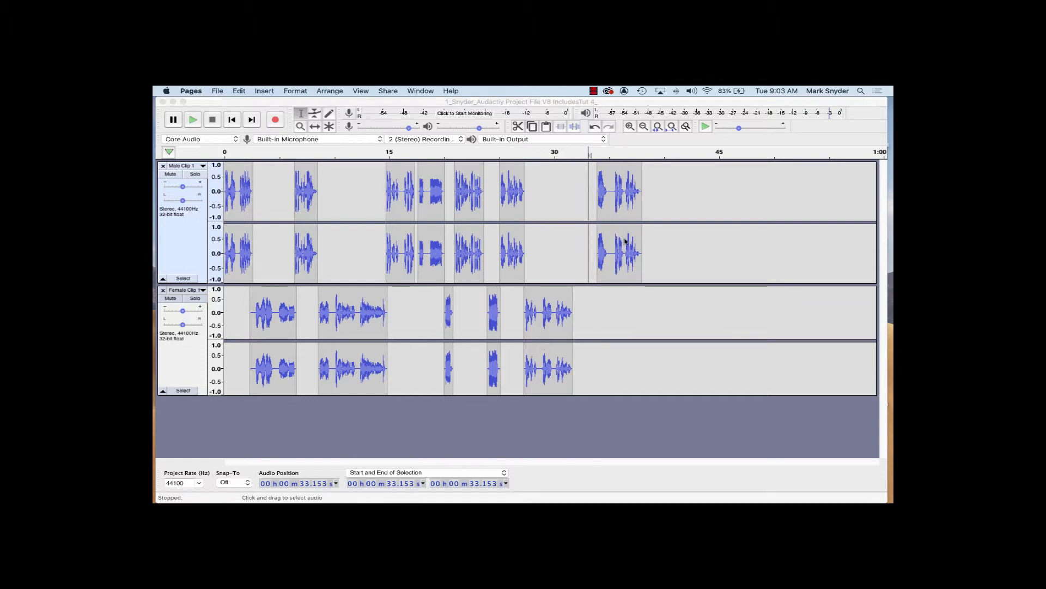
Reopen the commercial script, check the closing lines and the Uber Eats tagline, and go back to the Audacity project
{"action": "left_click", "coordinate": [869, 496]}
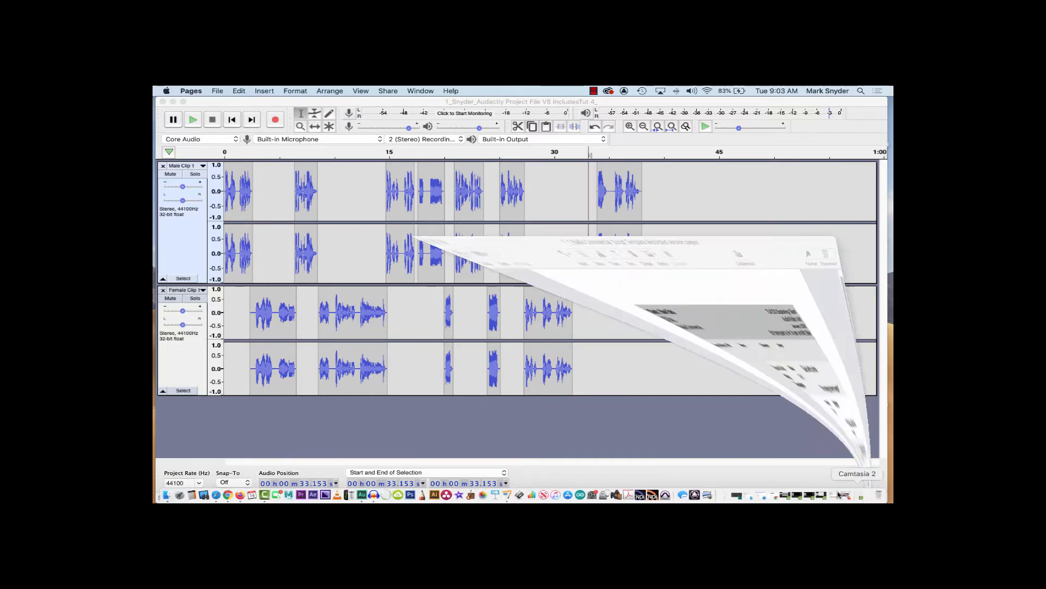
{"action": "scroll", "coordinate": [541, 310], "scroll_direction": "down", "scroll_amount": 10}
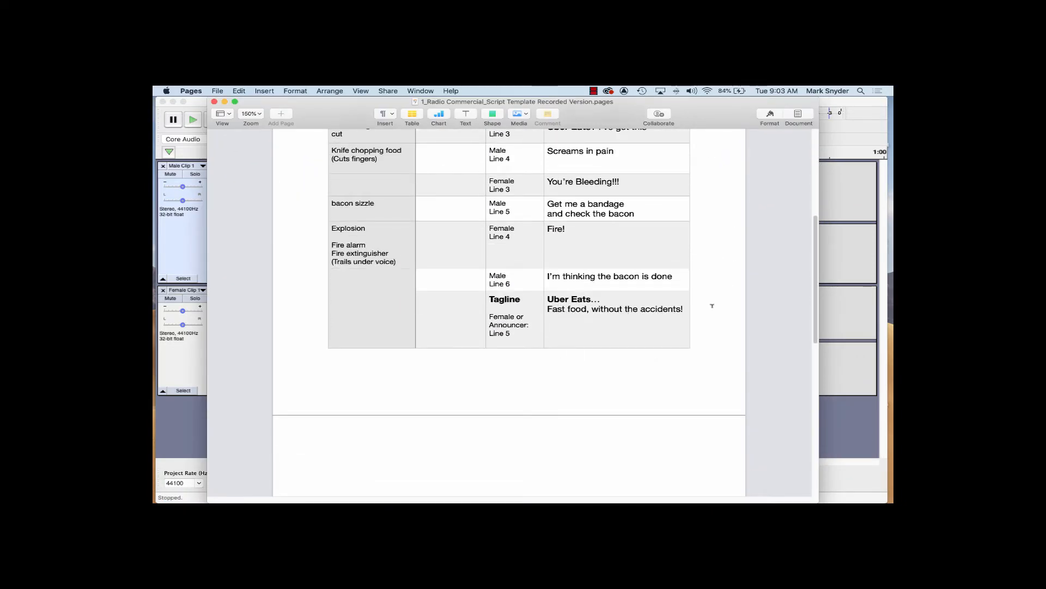
{"action": "scroll", "coordinate": [713, 305], "scroll_direction": "up", "scroll_amount": 4}
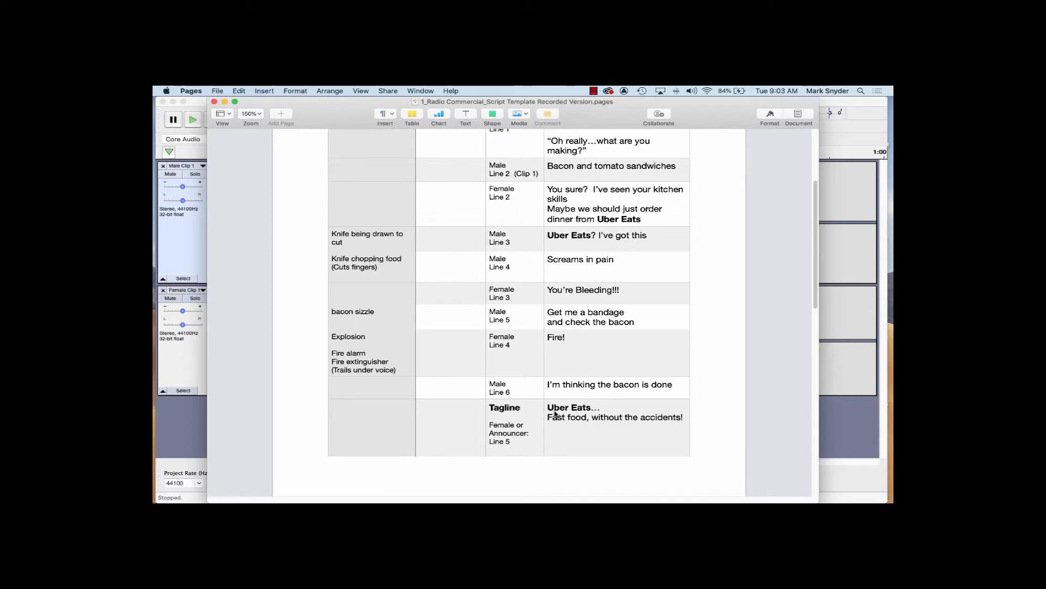
{"action": "left_click", "coordinate": [224, 102]}
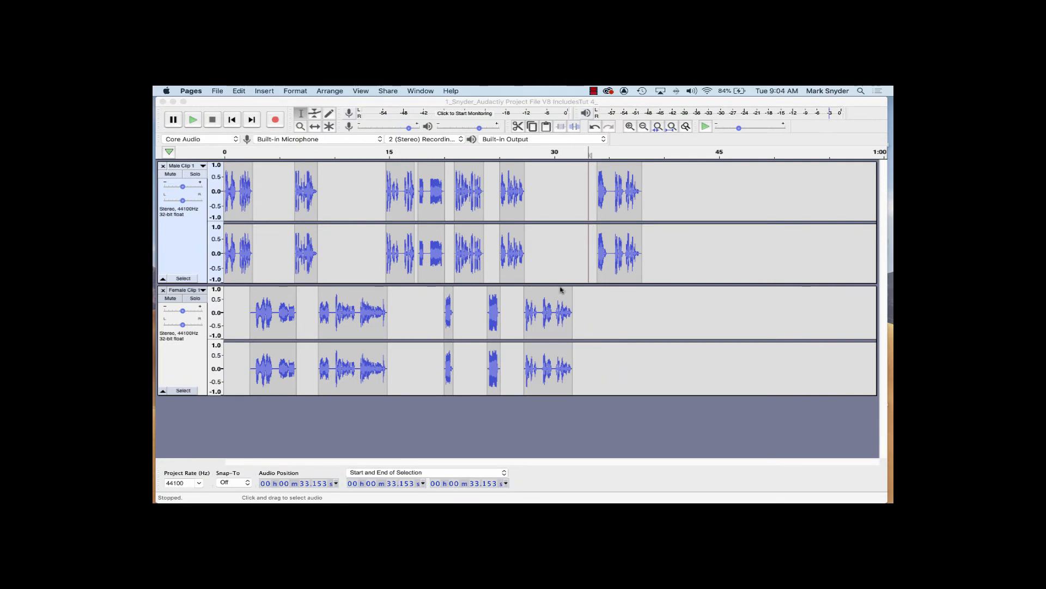
Play back the last male clip starting from about 33.4 seconds
{"action": "left_click", "coordinate": [301, 114]}
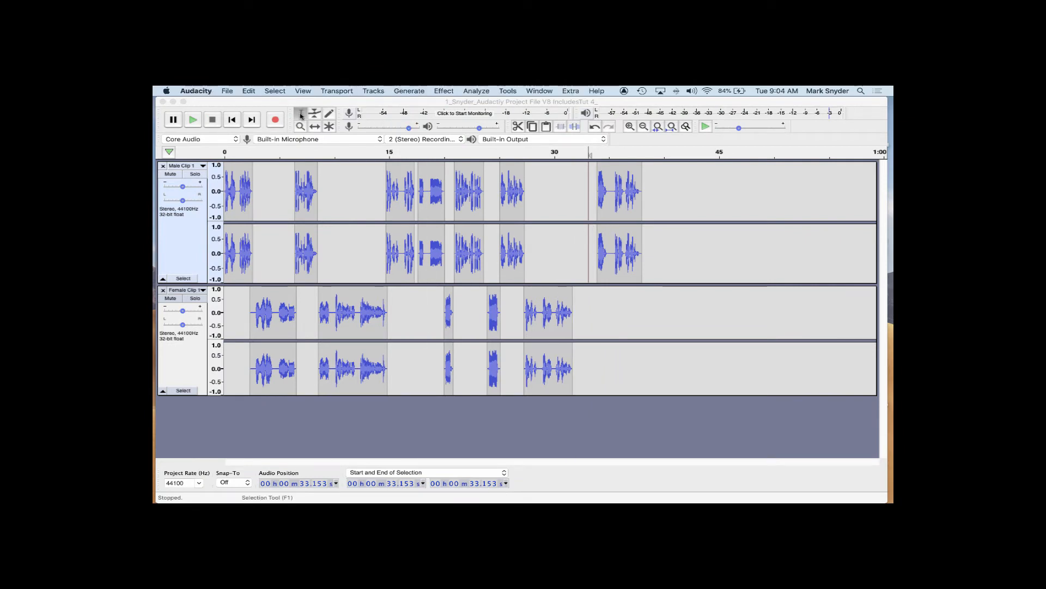
{"action": "left_click", "coordinate": [592, 196]}
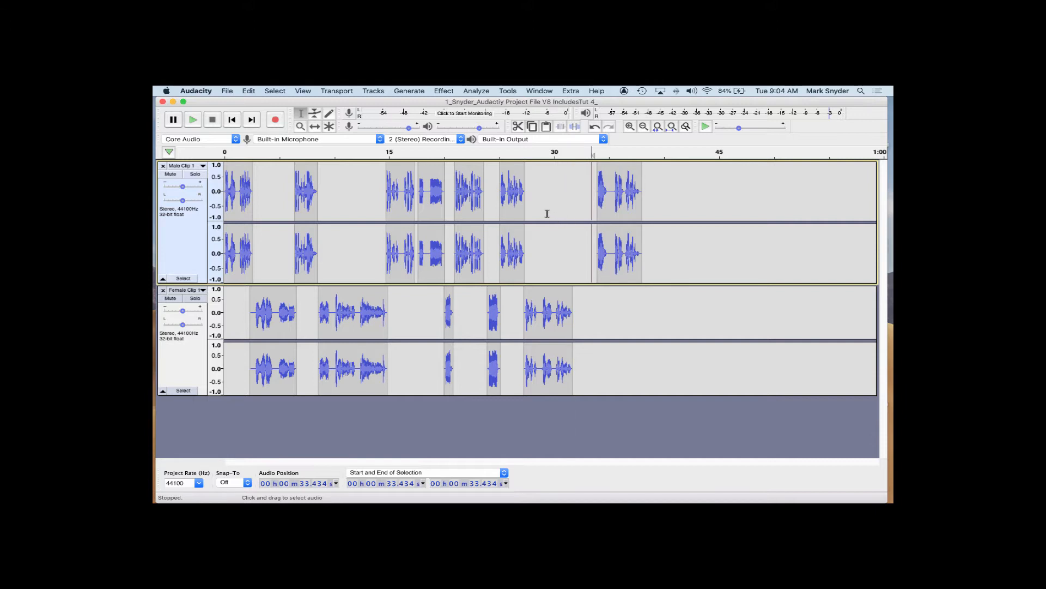
{"action": "key", "text": "space"}
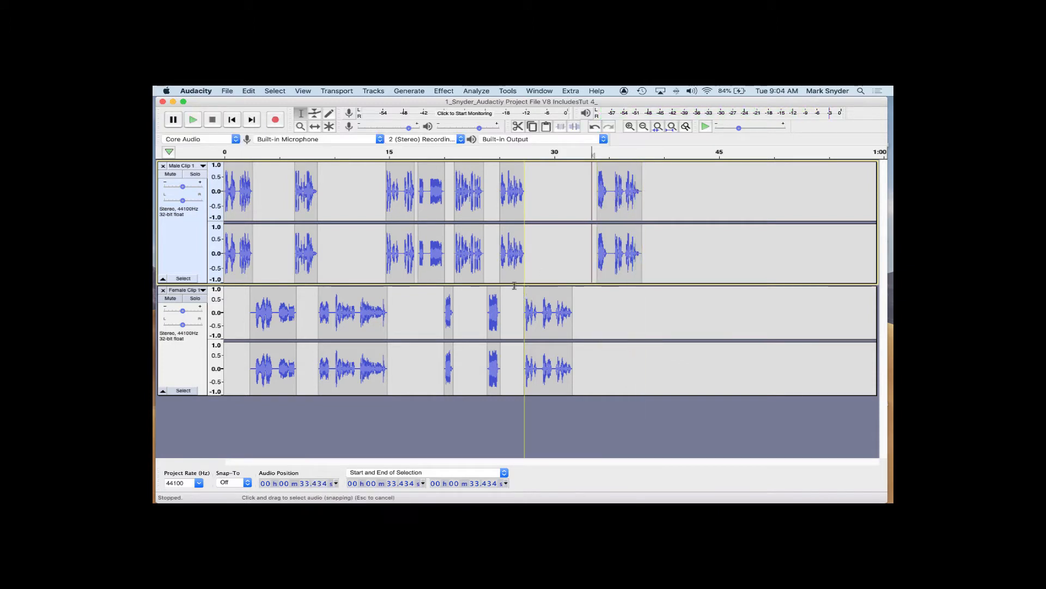
Shift the last female clip about 1.5 seconds later and play it back from about 28.3 seconds
{"action": "left_click", "coordinate": [314, 127]}
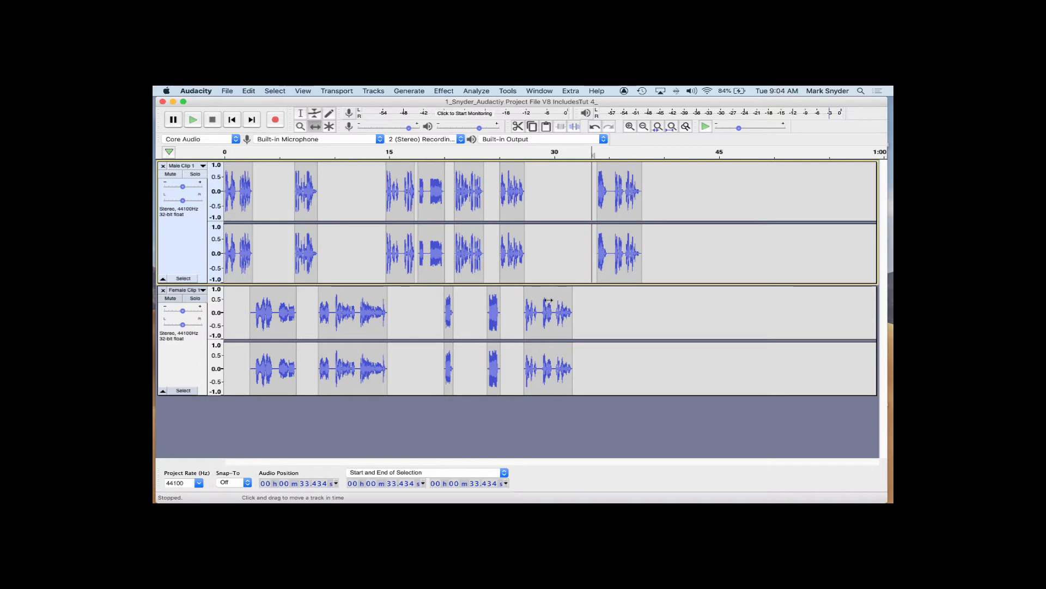
{"action": "left_click_drag", "start_coordinate": [547, 303], "coordinate": [563, 302]}
{"action": "left_click", "coordinate": [300, 113]}
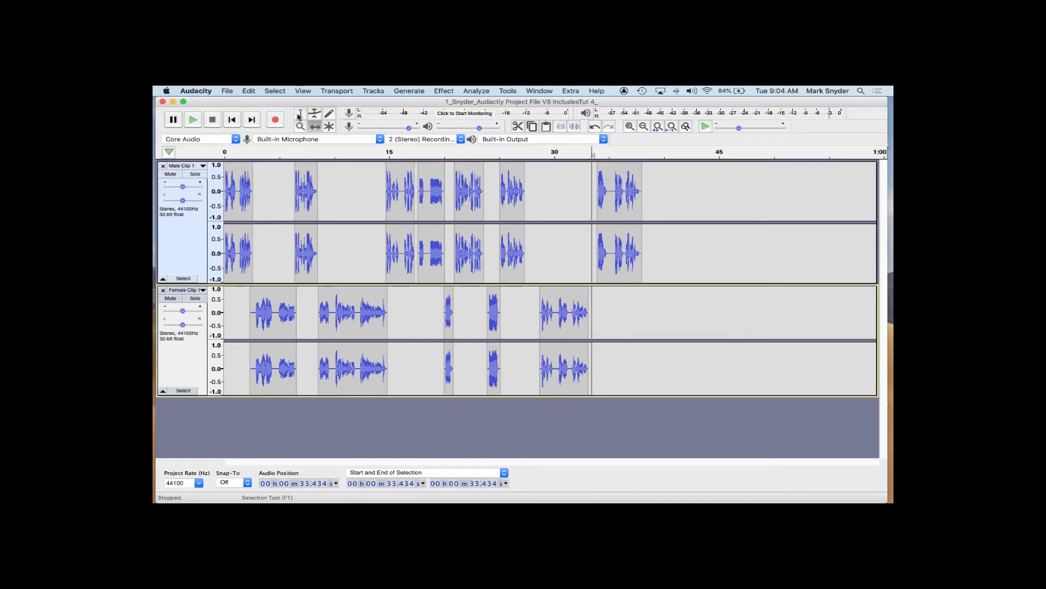
{"action": "left_click", "coordinate": [535, 297]}
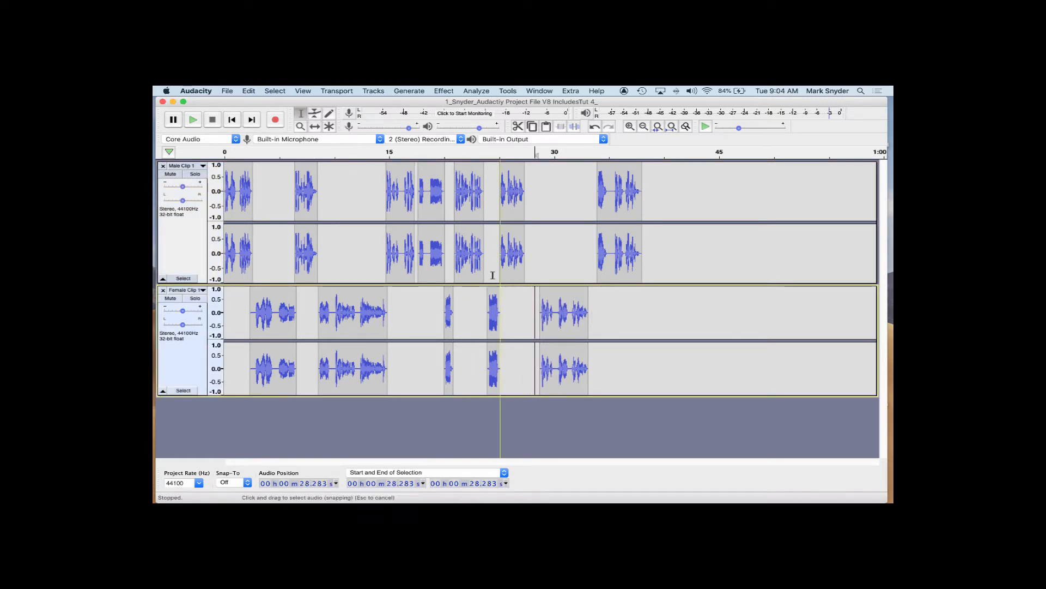
{"action": "key", "text": "space"}
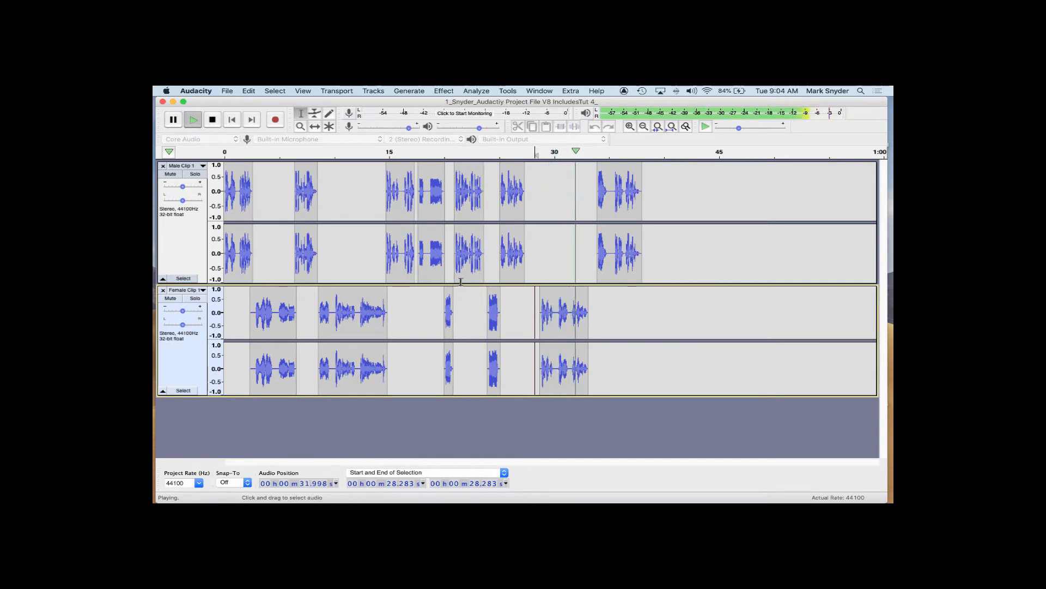
{"action": "key", "text": "space"}
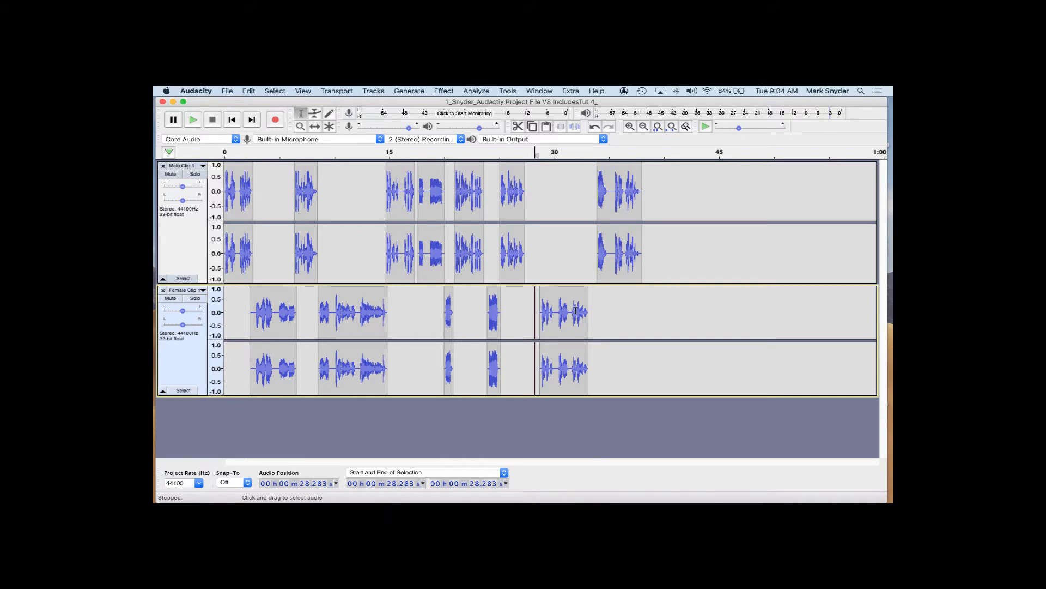
Shift the last female clip earlier to start at about 27.5 seconds, and play the ending from about 25.1 seconds
{"action": "left_click", "coordinate": [315, 126]}
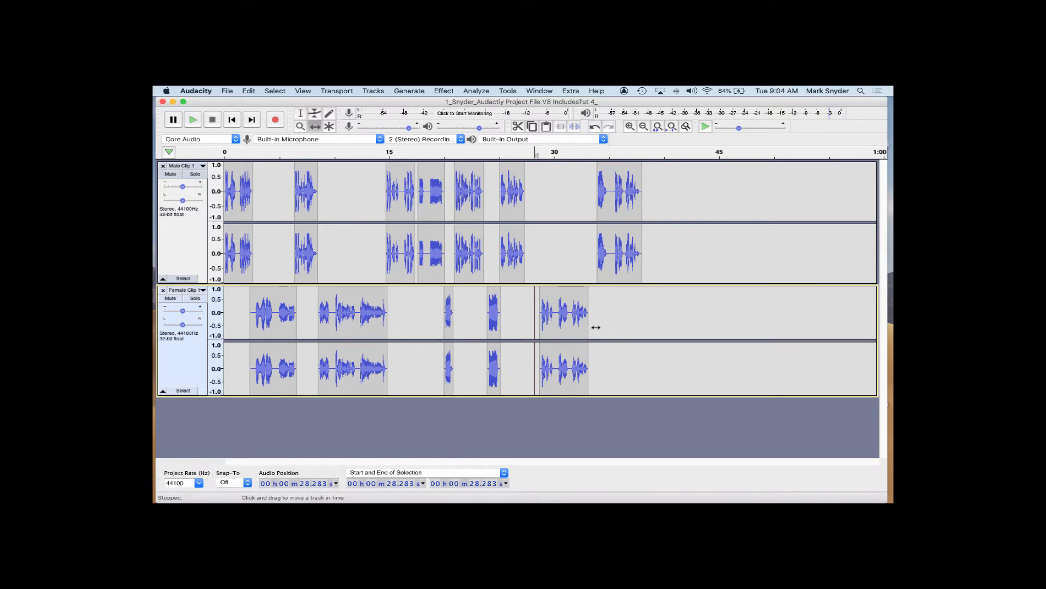
{"action": "left_click_drag", "start_coordinate": [583, 327], "coordinate": [570, 326]}
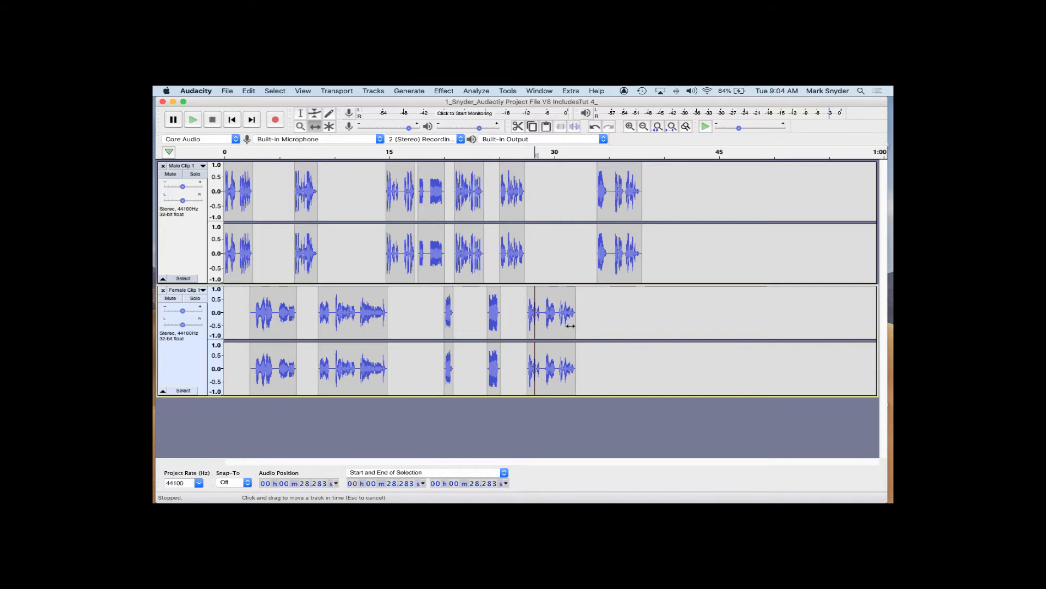
{"action": "left_click", "coordinate": [302, 115]}
{"action": "left_click", "coordinate": [501, 240]}
{"action": "key", "text": "space"}
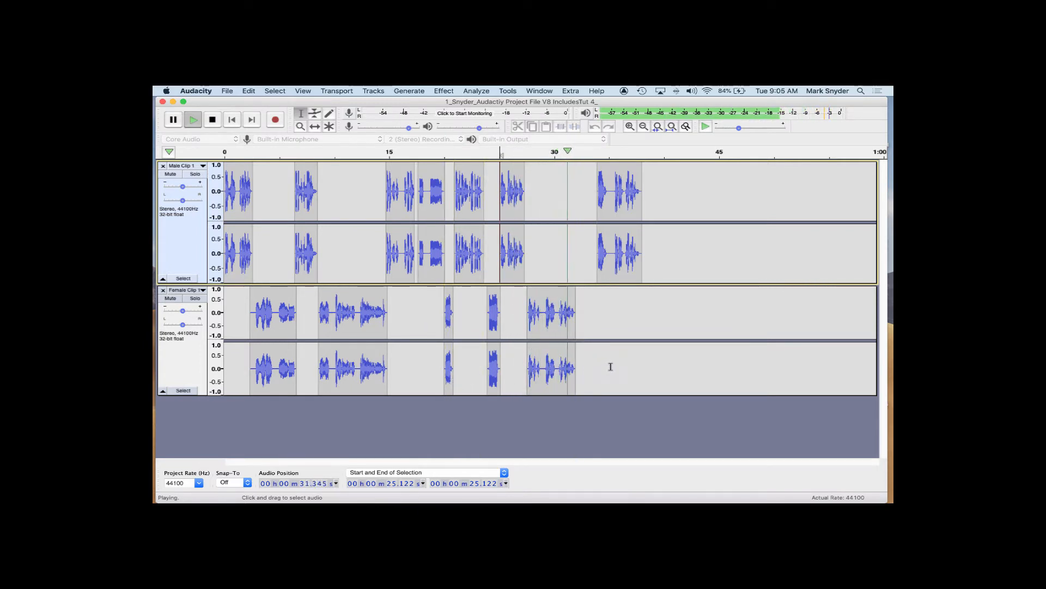
{"action": "key", "text": "space"}
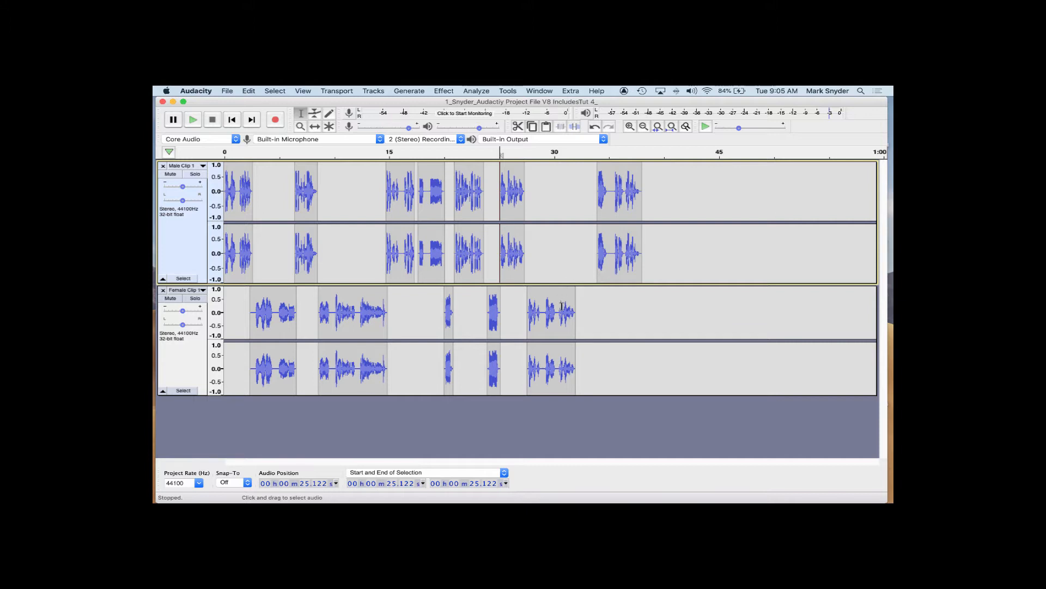
Move the last male clip later on the timeline so that it starts at about 38.6 seconds
{"action": "left_click", "coordinate": [315, 127]}
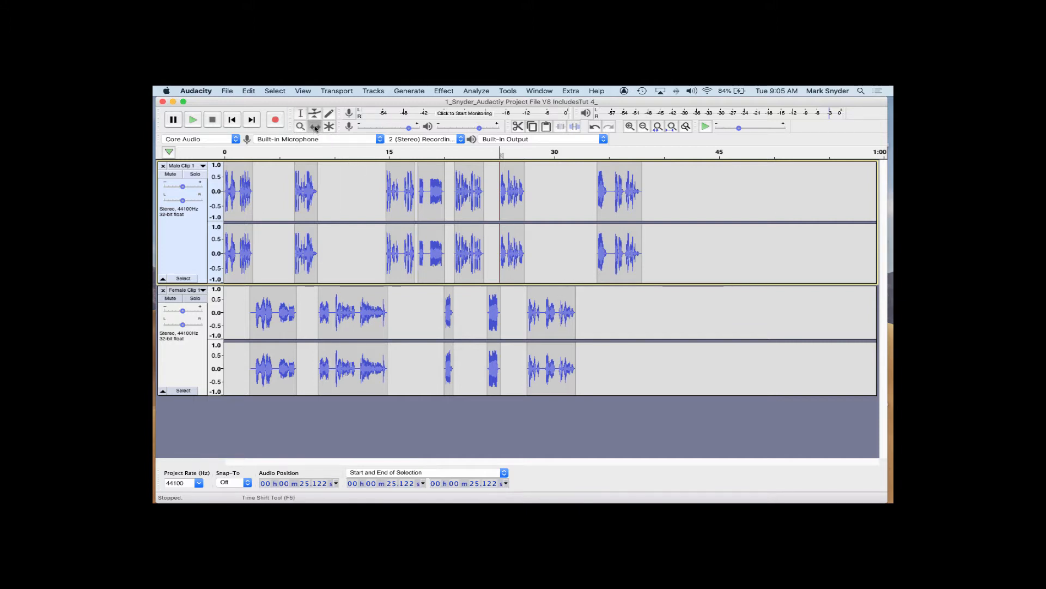
{"action": "key", "text": "F1"}
{"action": "left_click_drag", "start_coordinate": [690, 198], "coordinate": [646, 201]}
{"action": "left_click", "coordinate": [315, 127]}
{"action": "left_click", "coordinate": [301, 115]}
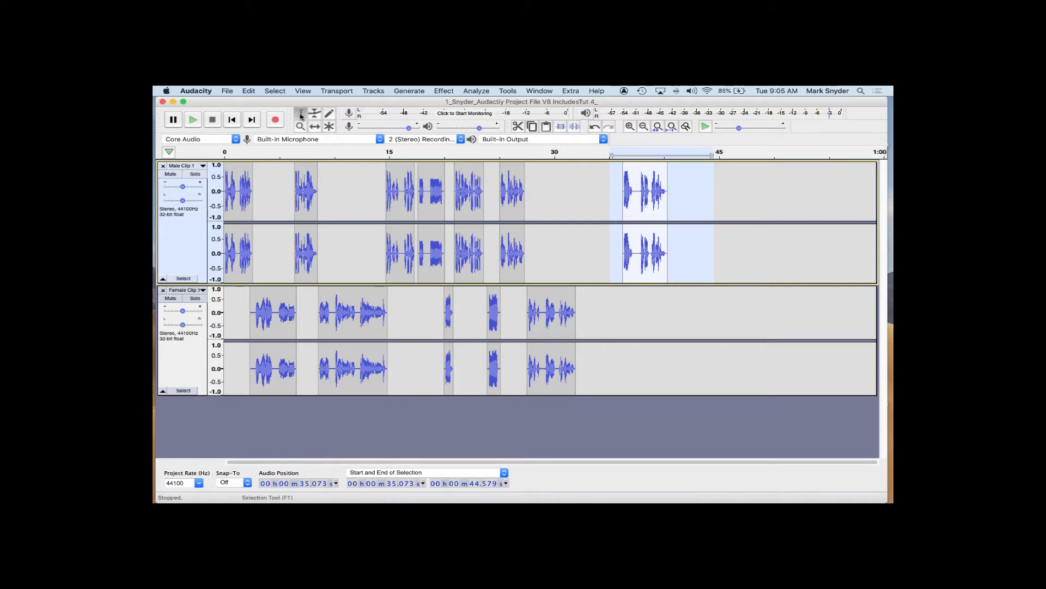
{"action": "left_click", "coordinate": [731, 194]}
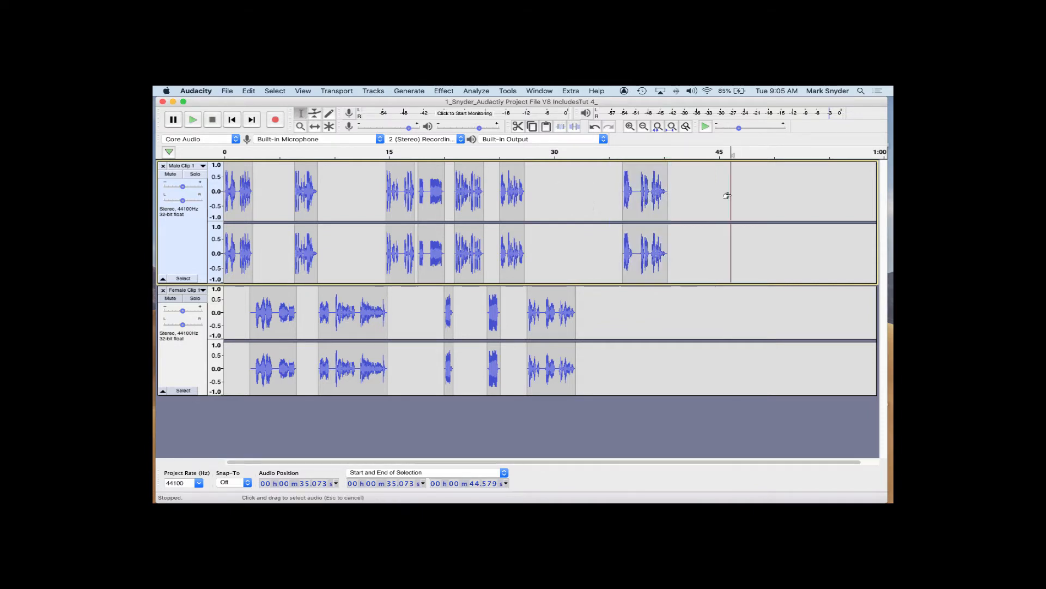
{"action": "left_click", "coordinate": [315, 127]}
{"action": "left_click_drag", "start_coordinate": [635, 203], "coordinate": [666, 204]}
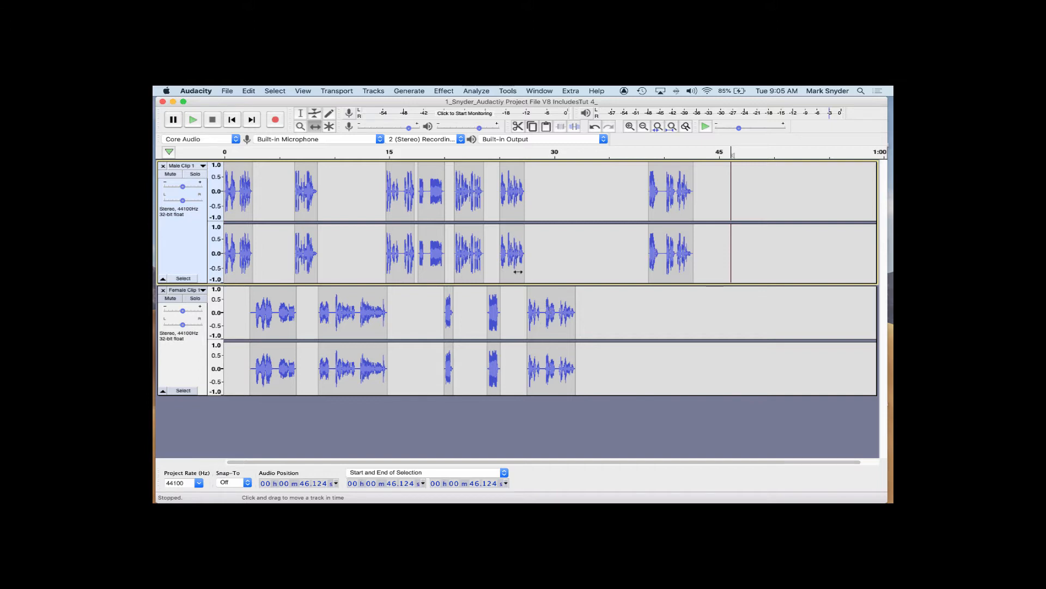
Place the cursor on the male track at about 29.8 seconds to mark the 30-second limit
{"action": "left_click", "coordinate": [300, 113]}
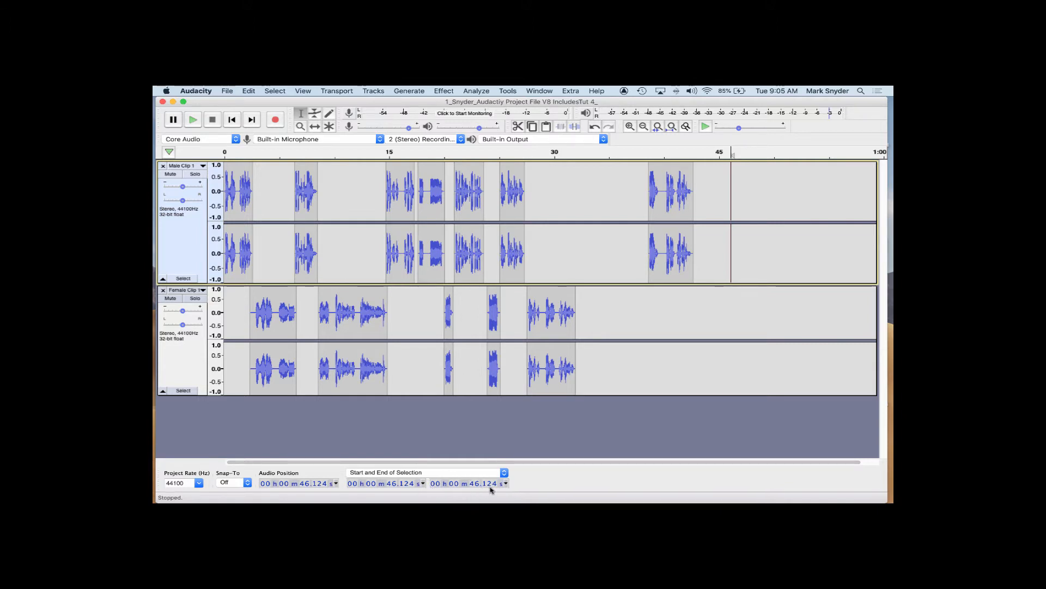
{"action": "left_click", "coordinate": [553, 167]}
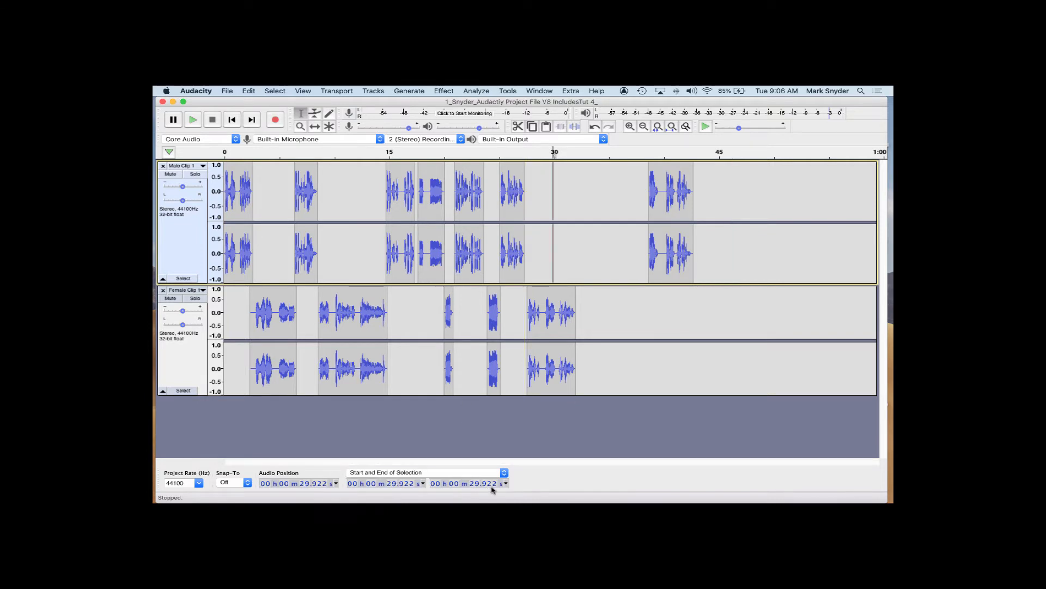
{"action": "left_click", "coordinate": [564, 174]}
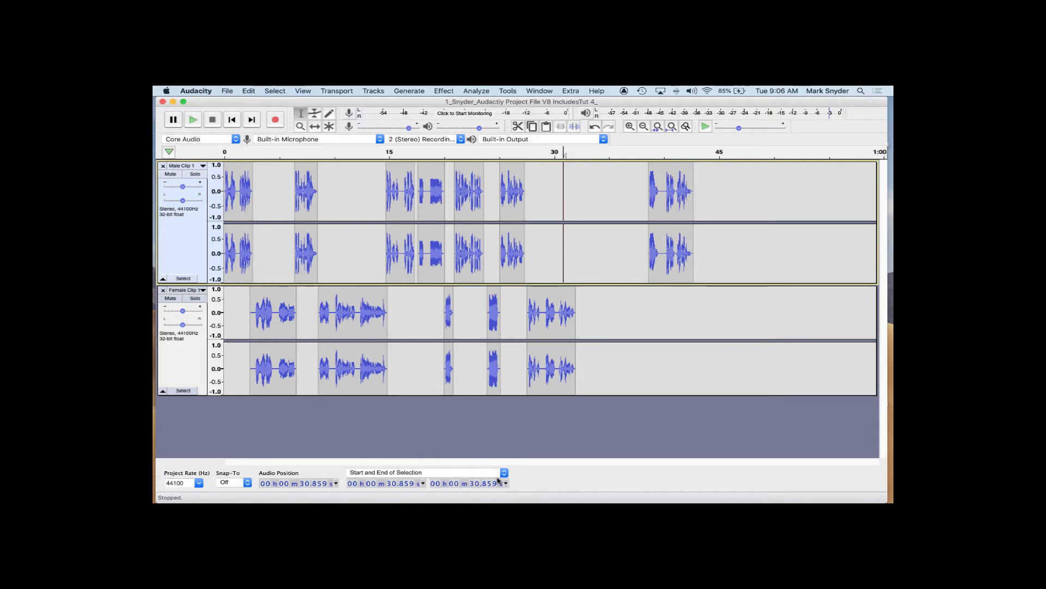
{"action": "left_click", "coordinate": [542, 167]}
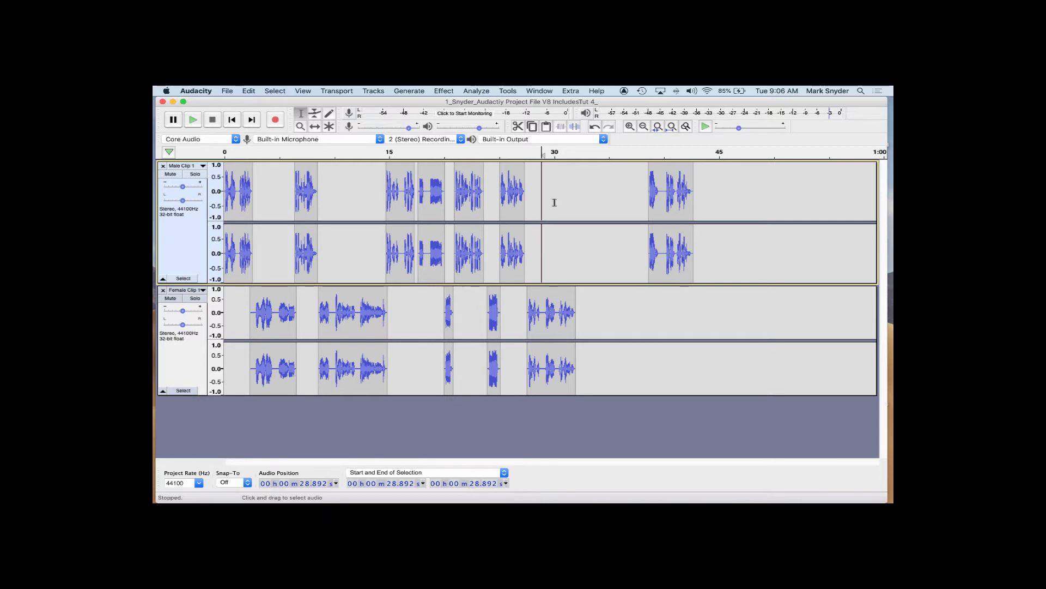
{"action": "left_click", "coordinate": [550, 166]}
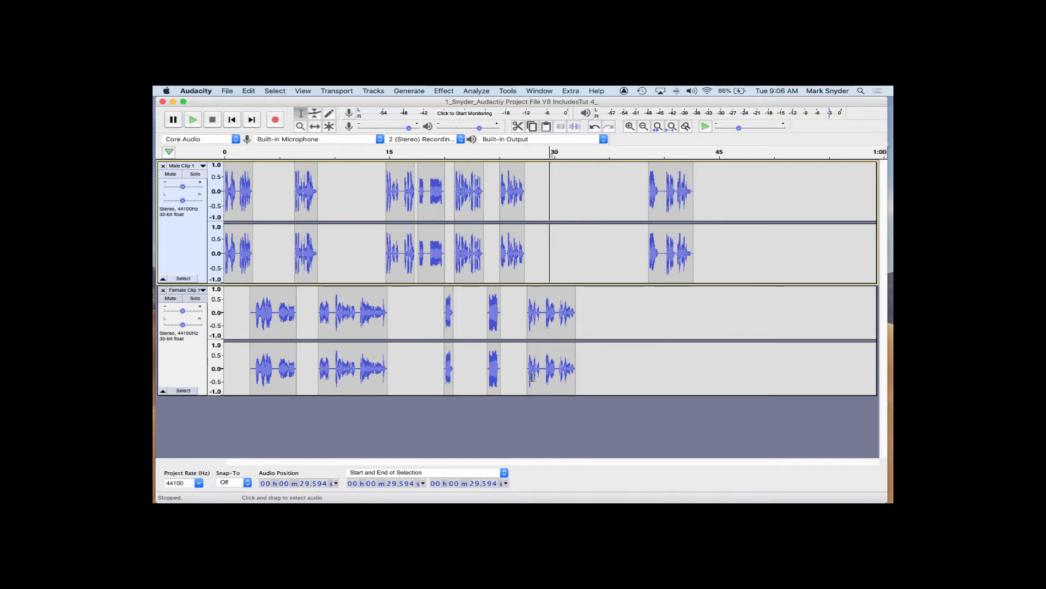
{"action": "left_click", "coordinate": [551, 172]}
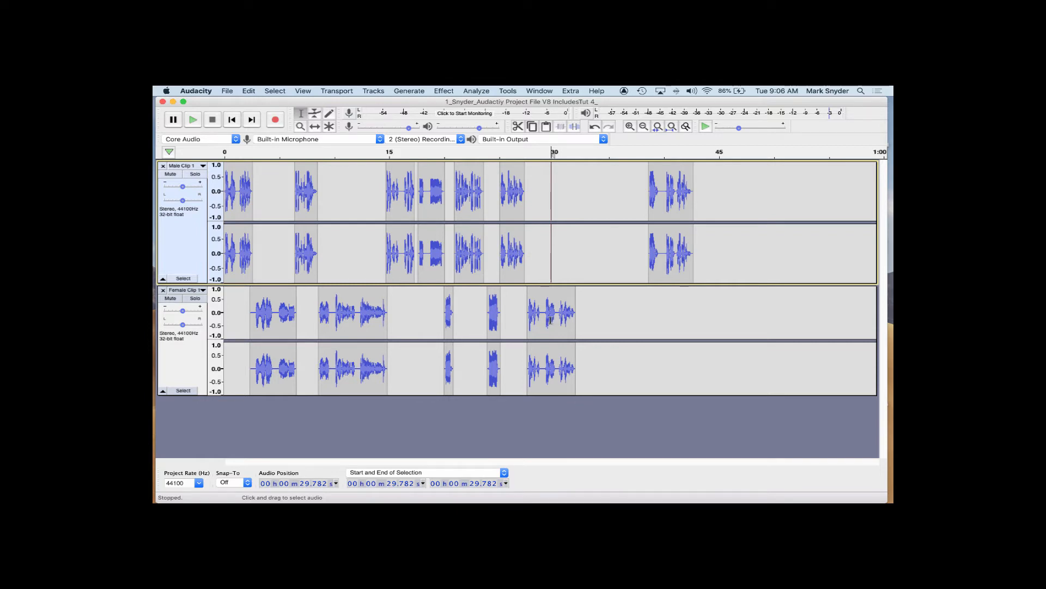
Move the last two female clips earlier so that the final clip ends at the cursor, just under 30 seconds
{"action": "left_click", "coordinate": [315, 126]}
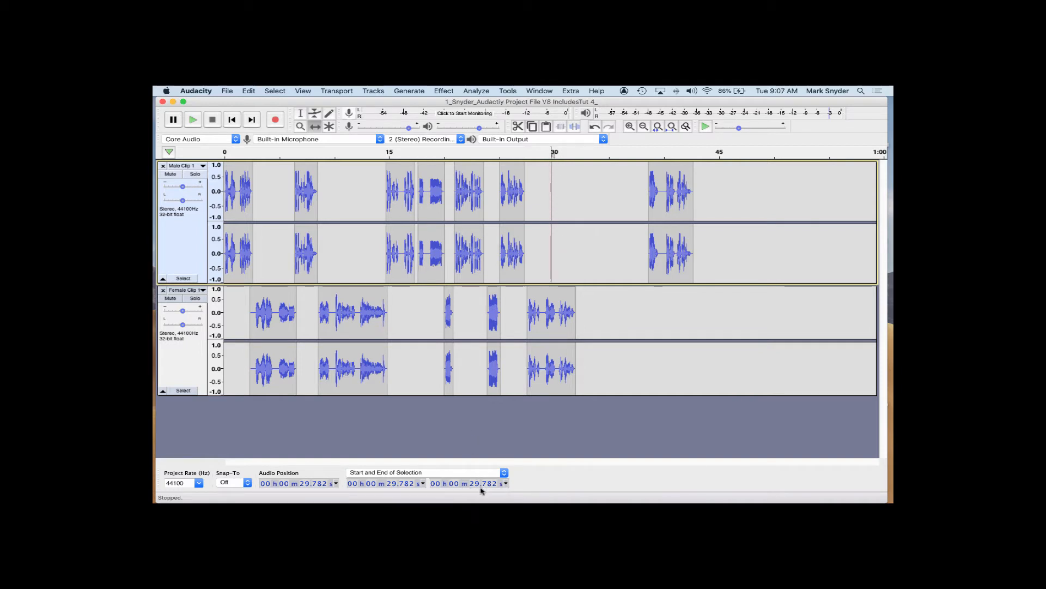
{"action": "left_click_drag", "start_coordinate": [555, 319], "coordinate": [523, 319]}
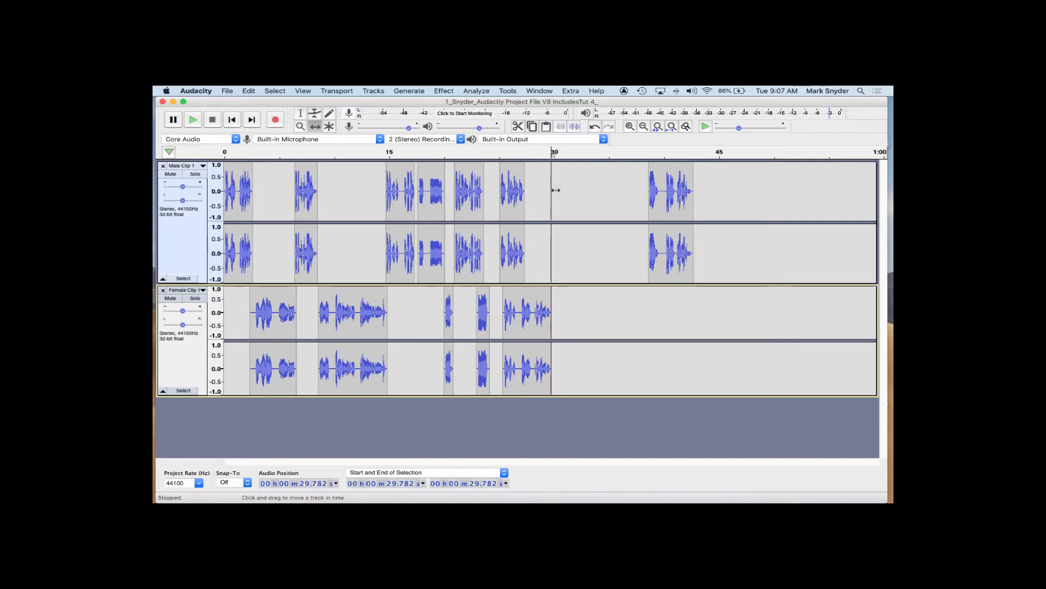
{"action": "left_click_drag", "start_coordinate": [548, 297], "coordinate": [545, 297]}
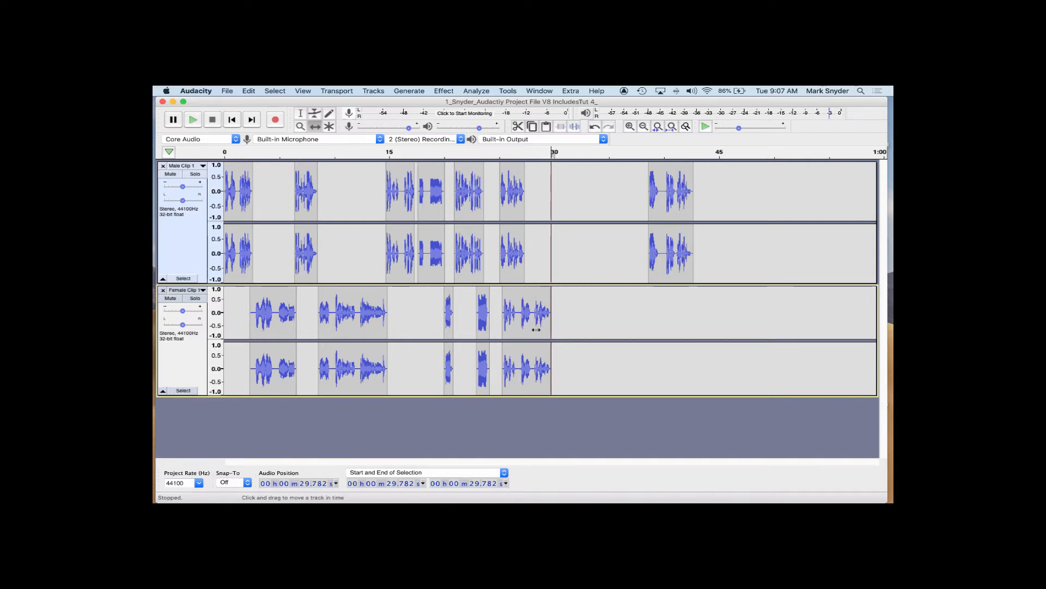
Solo the female track, play its ending from about 24.9 seconds, and pause playback near the 30-second mark
{"action": "left_click", "coordinate": [300, 113]}
{"action": "left_click", "coordinate": [195, 298]}
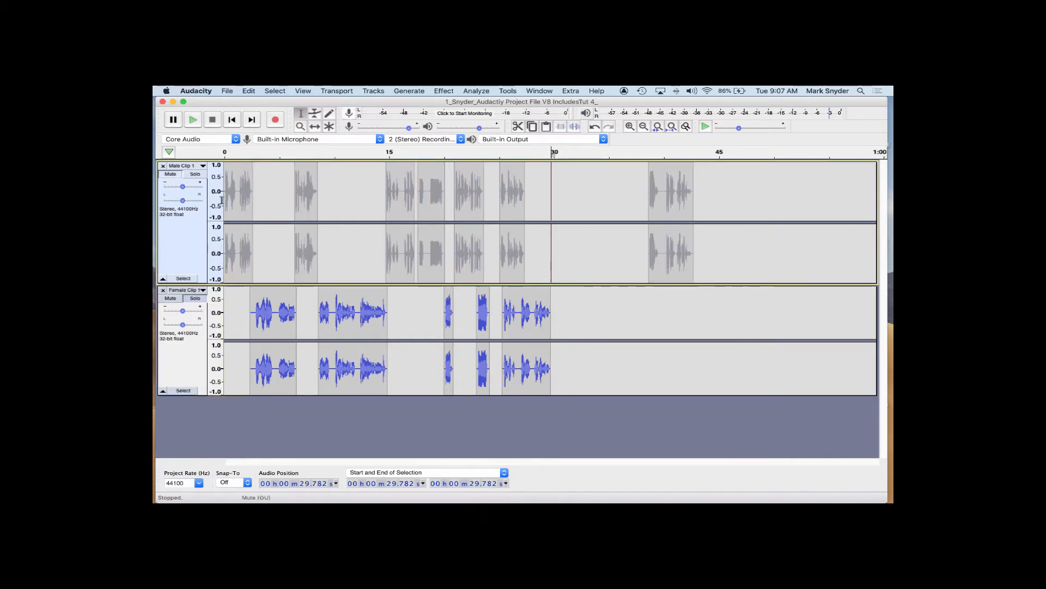
{"action": "left_click", "coordinate": [498, 310]}
{"action": "key", "text": "space"}
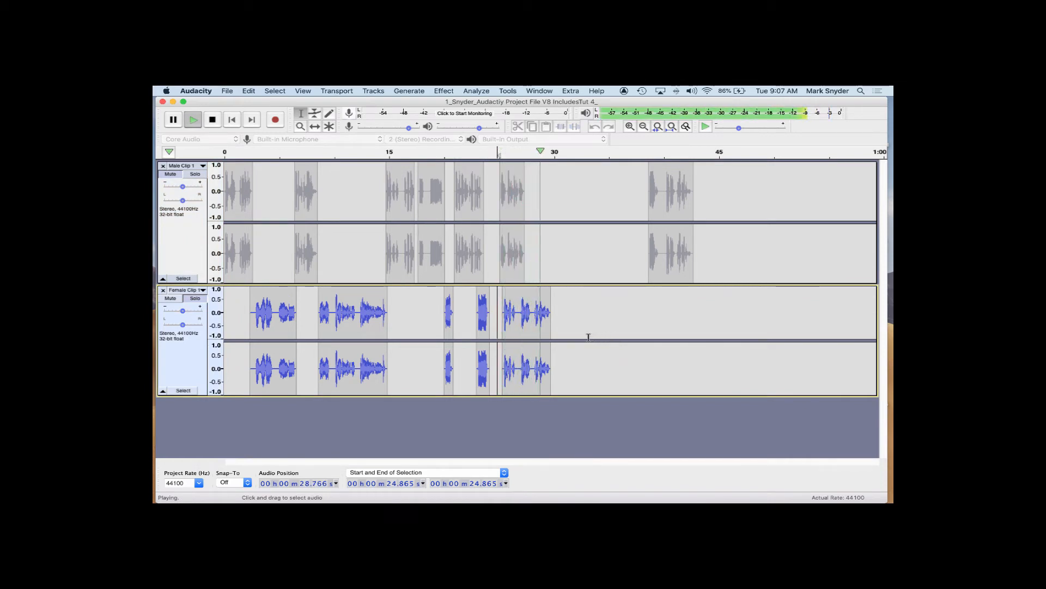
{"action": "key", "text": "p"}
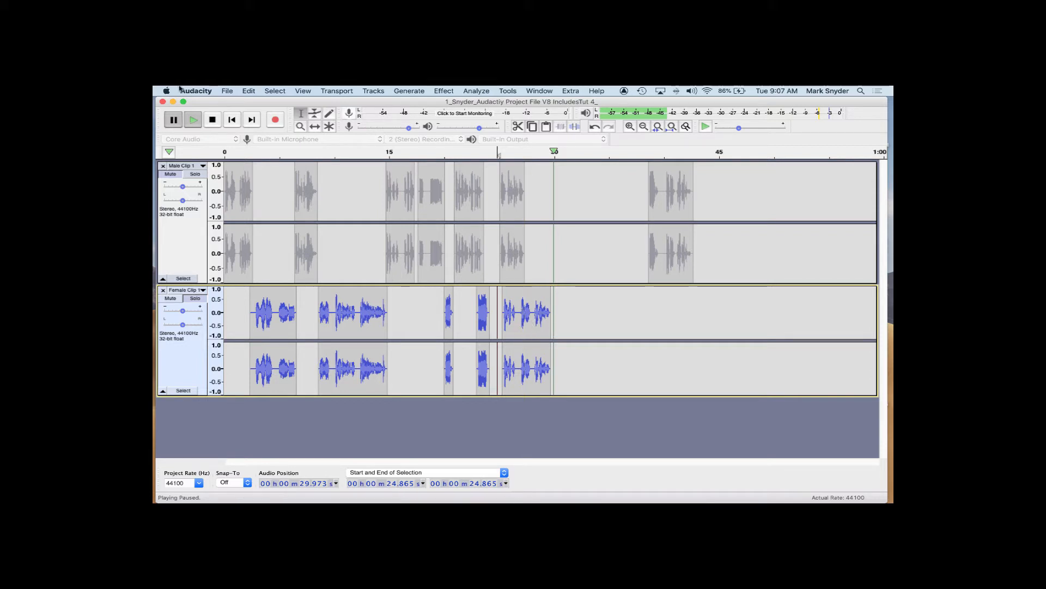
Unmute the male track and play both tracks from about 21.4 seconds to hear how the closing clips overlap
{"action": "left_click", "coordinate": [315, 126]}
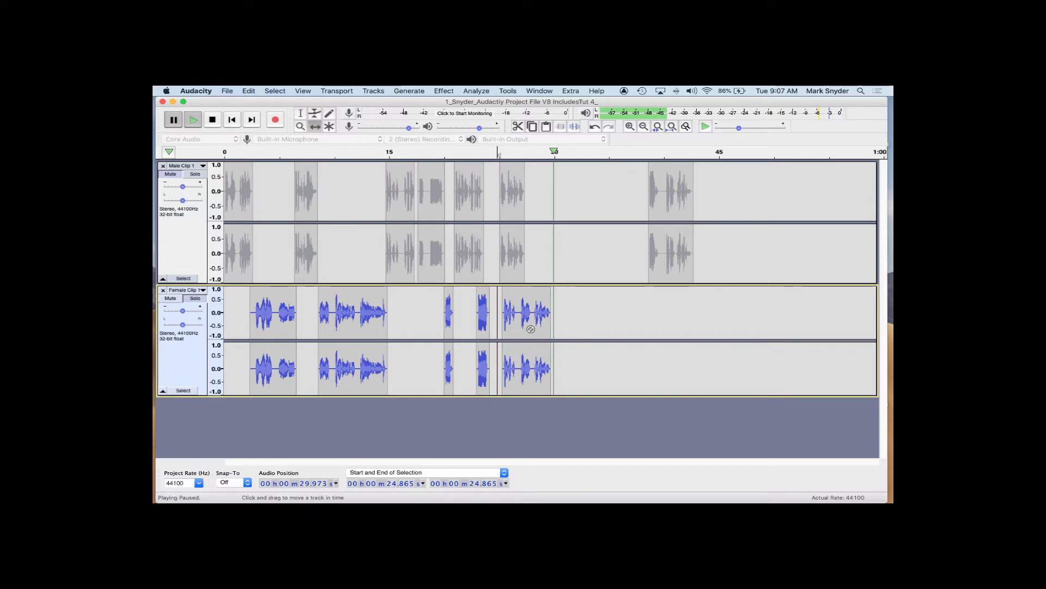
{"action": "left_click", "coordinate": [168, 174]}
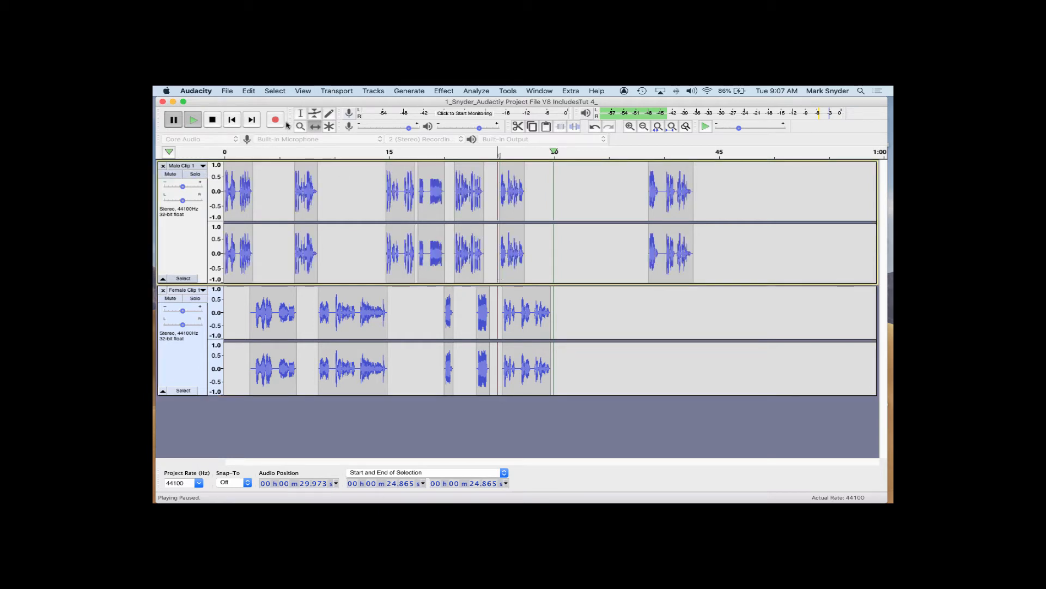
{"action": "left_click", "coordinate": [300, 114]}
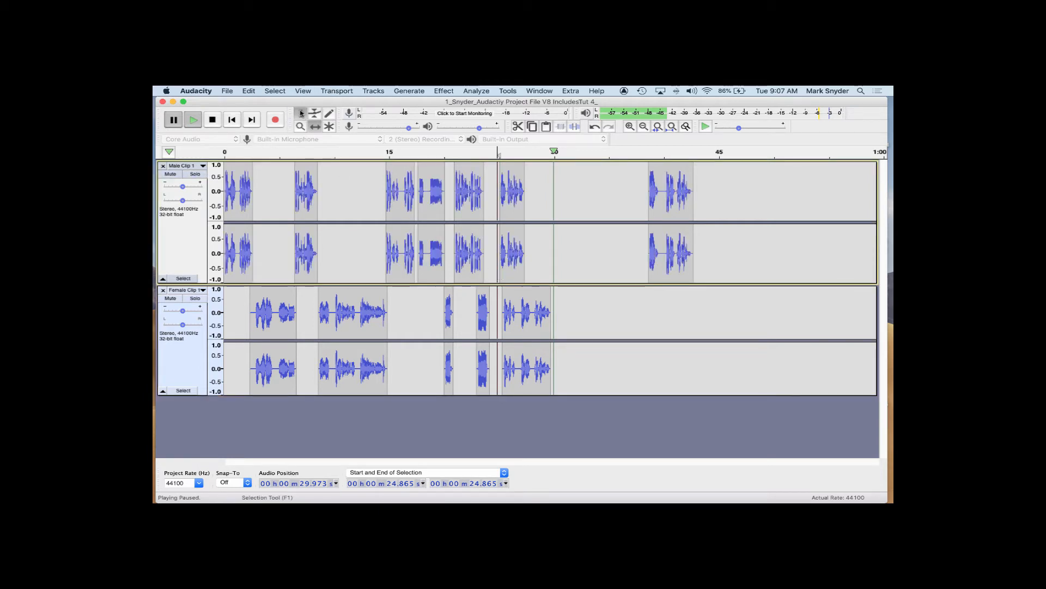
{"action": "left_click", "coordinate": [459, 213]}
{"action": "key", "text": "space"}
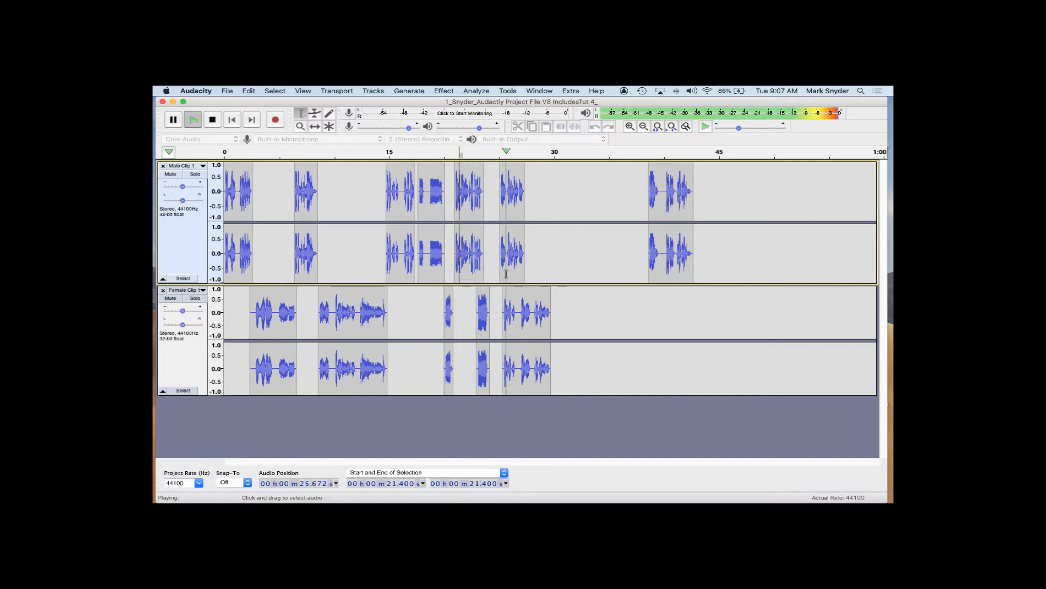
{"action": "key", "text": "space"}
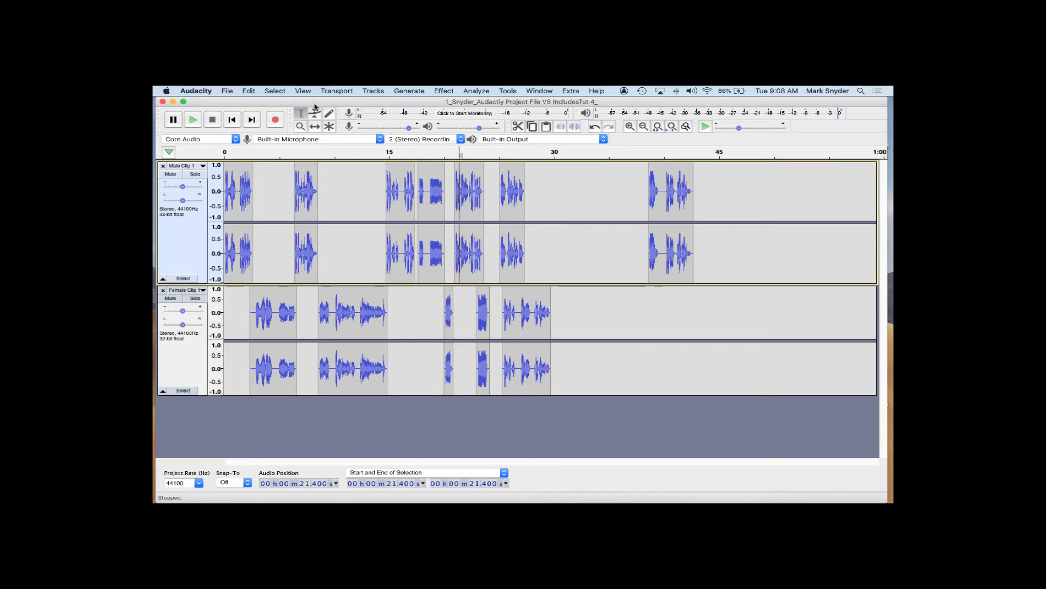
Play both tracks from about 0.7 seconds to check the gap between the first male and first female clips
{"action": "left_click", "coordinate": [316, 128]}
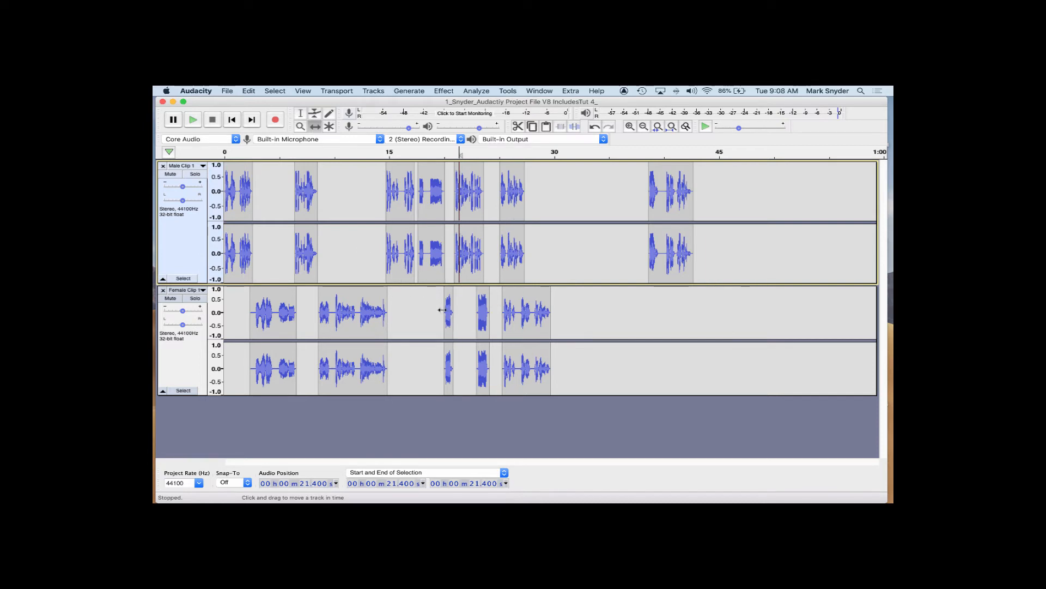
{"action": "left_click", "coordinate": [300, 113]}
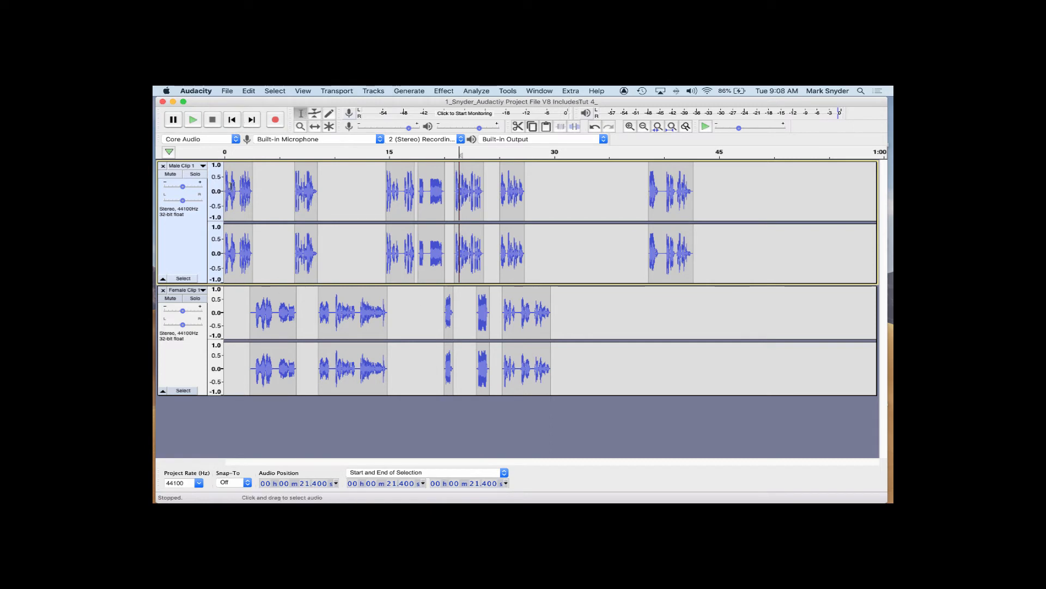
{"action": "left_click", "coordinate": [231, 186]}
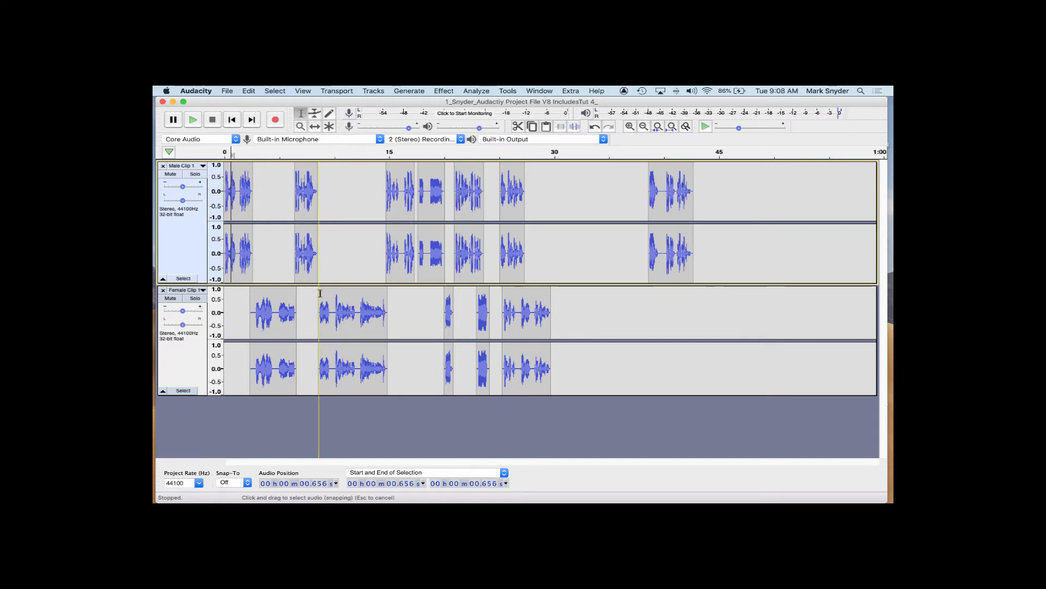
{"action": "key", "text": "space"}
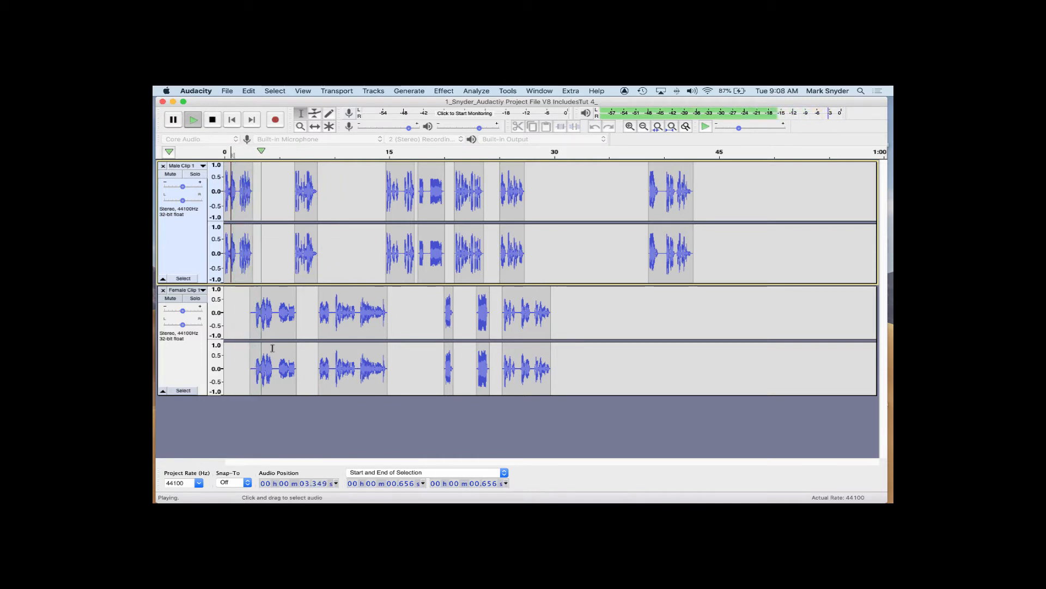
{"action": "key", "text": "space"}
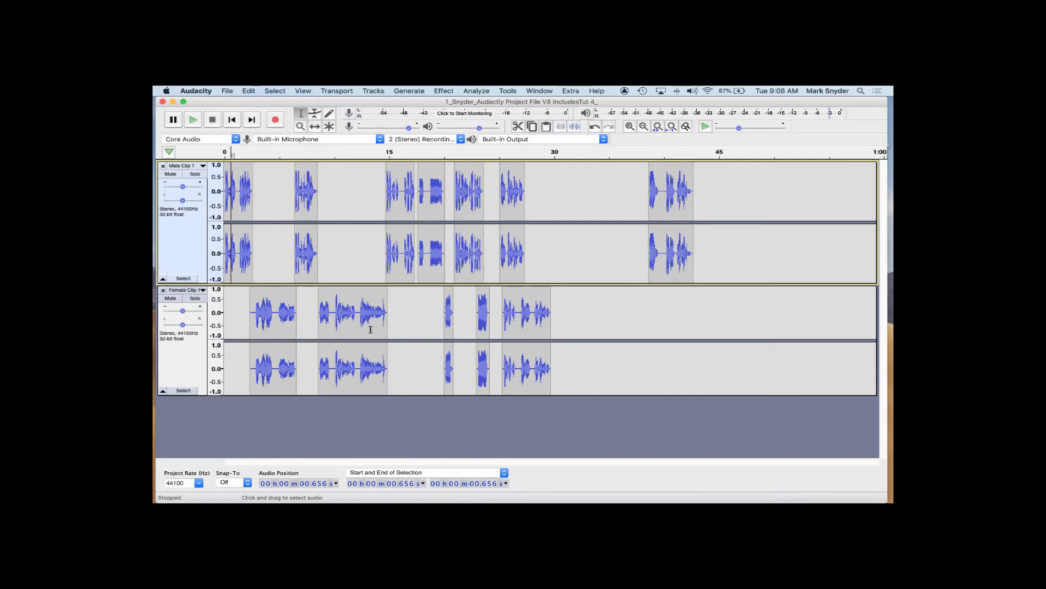
Shift the first female clip to start at about 2.2 seconds, slightly overlapping the first male clip, and play the transition from about 0.4 seconds
{"action": "left_click", "coordinate": [315, 126]}
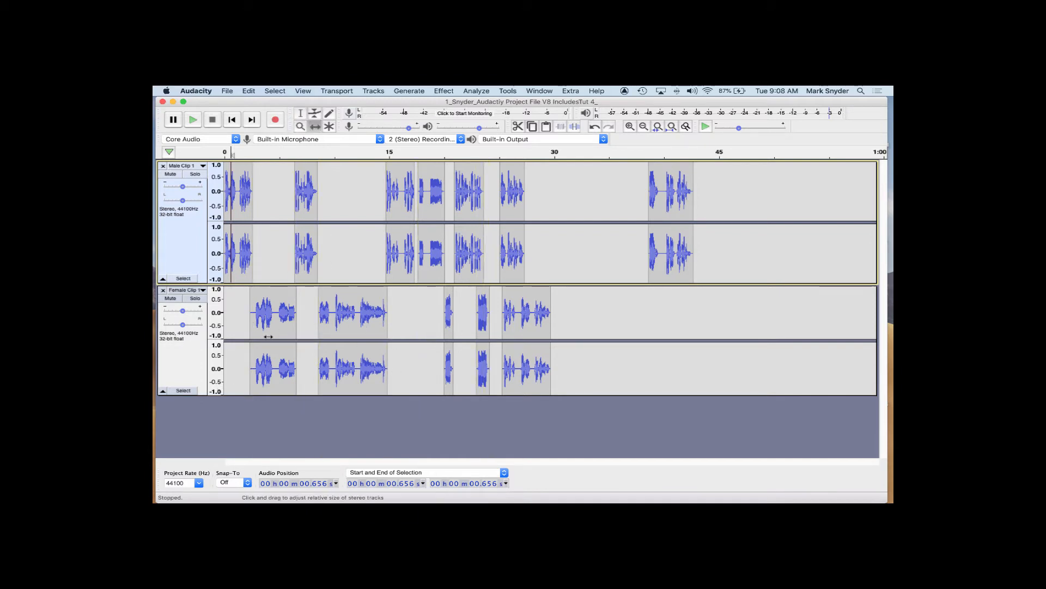
{"action": "mouse_move", "coordinate": [272, 317]}
{"action": "left_mouse_down"}
{"action": "mouse_move", "coordinate": [286, 317]}
{"action": "mouse_move", "coordinate": [274, 318]}
{"action": "left_mouse_up"}
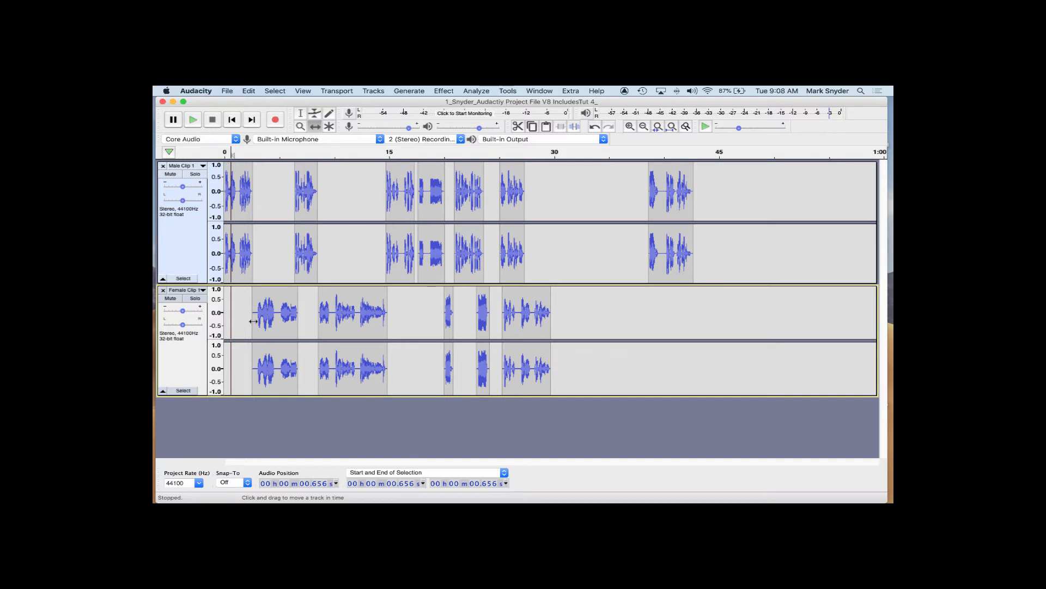
{"action": "left_click", "coordinate": [630, 126]}
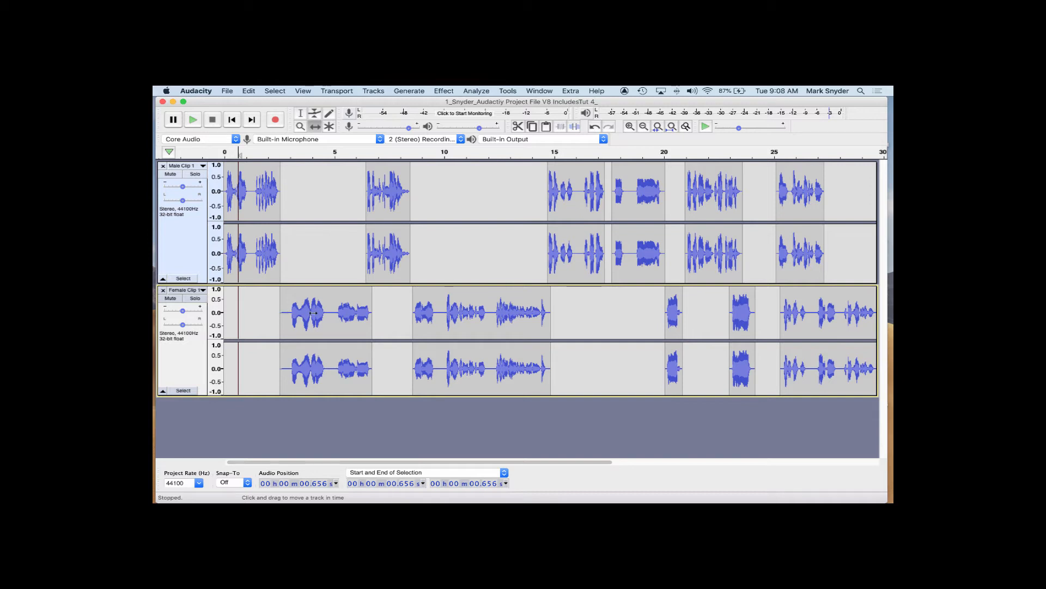
{"action": "left_click_drag", "start_coordinate": [314, 313], "coordinate": [309, 311]}
{"action": "key", "text": "F1"}
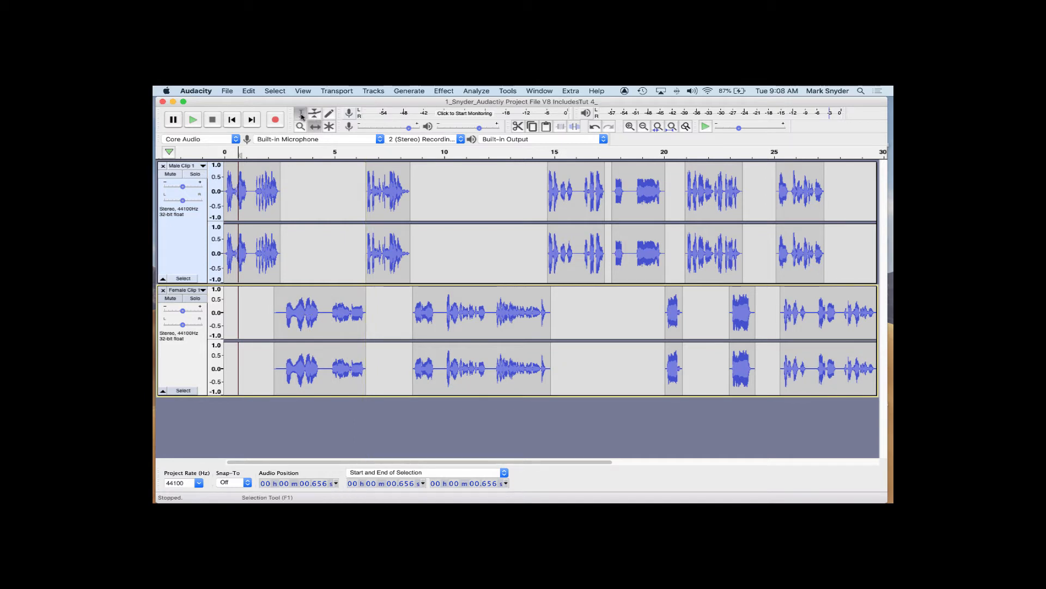
{"action": "left_click", "coordinate": [235, 196]}
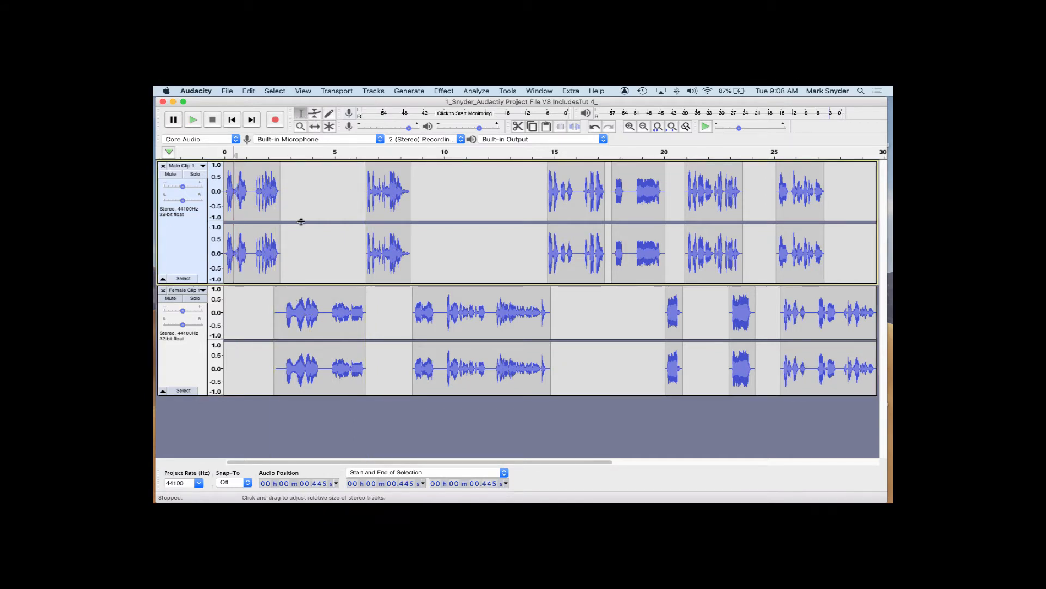
{"action": "key", "text": "space"}
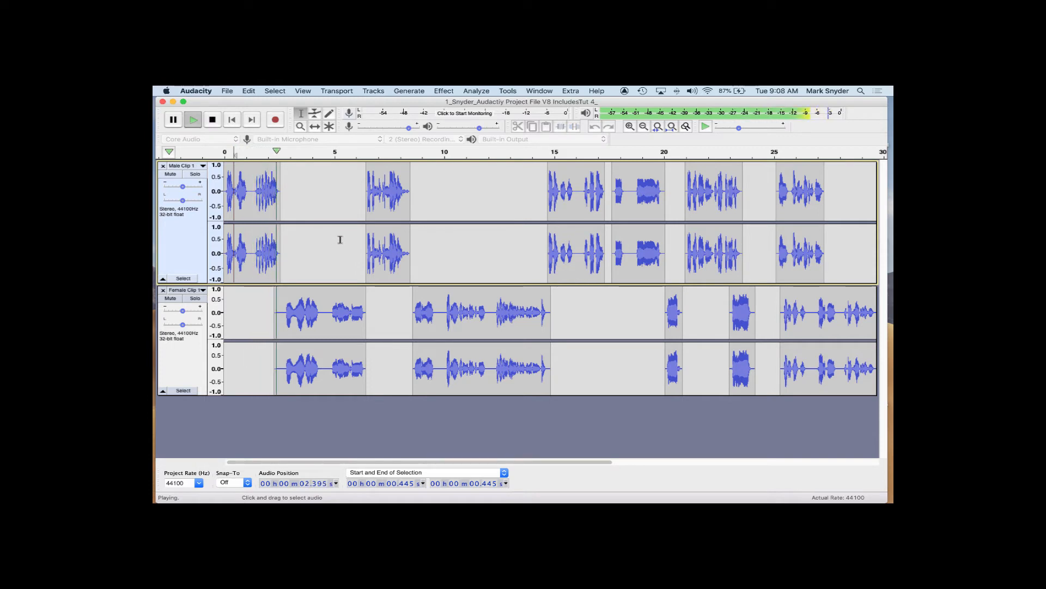
{"action": "key", "text": "space"}
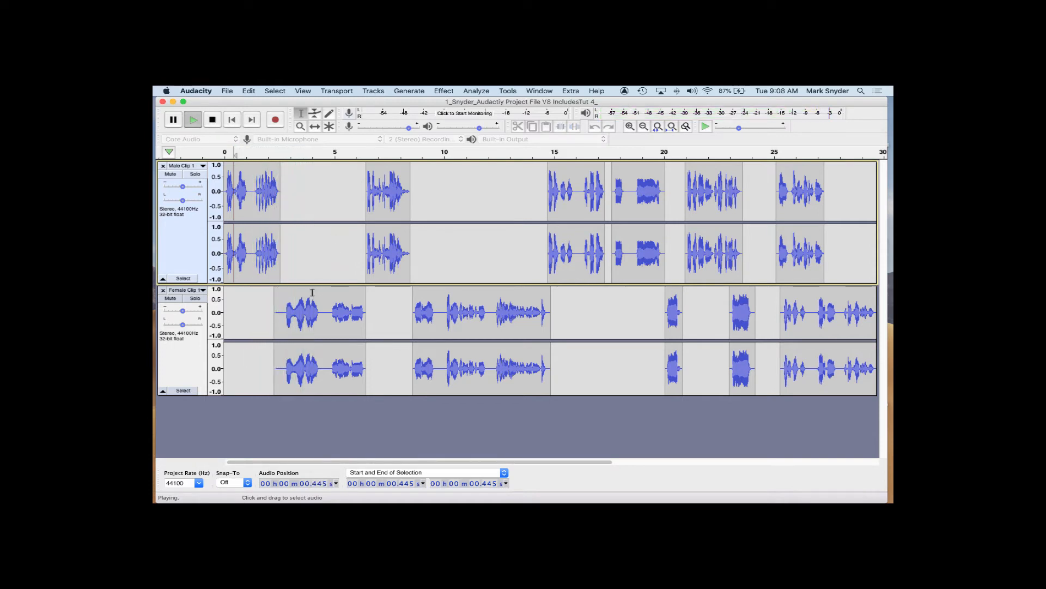
Nudge the first female clip slightly earlier to start at about 2.1 seconds, and play from about 0.8 seconds
{"action": "left_click", "coordinate": [315, 126]}
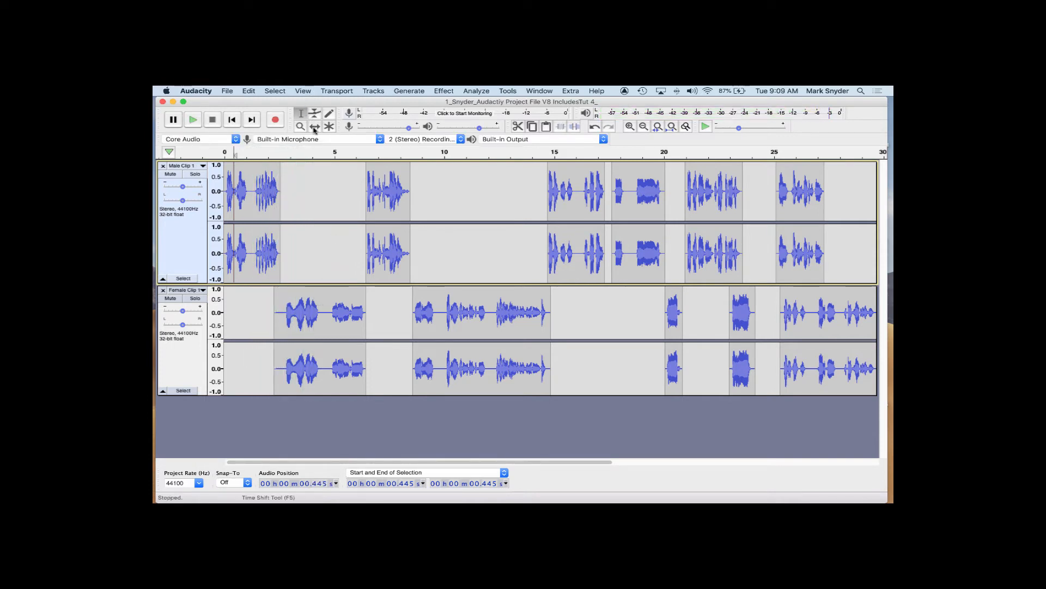
{"action": "left_click_drag", "start_coordinate": [330, 313], "coordinate": [328, 313]}
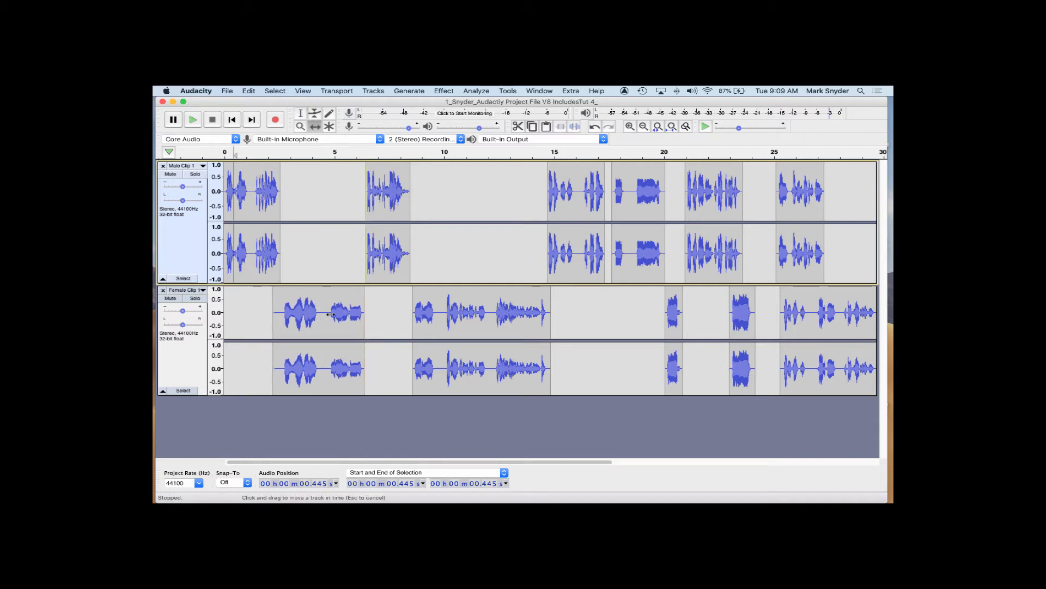
{"action": "left_click", "coordinate": [300, 113]}
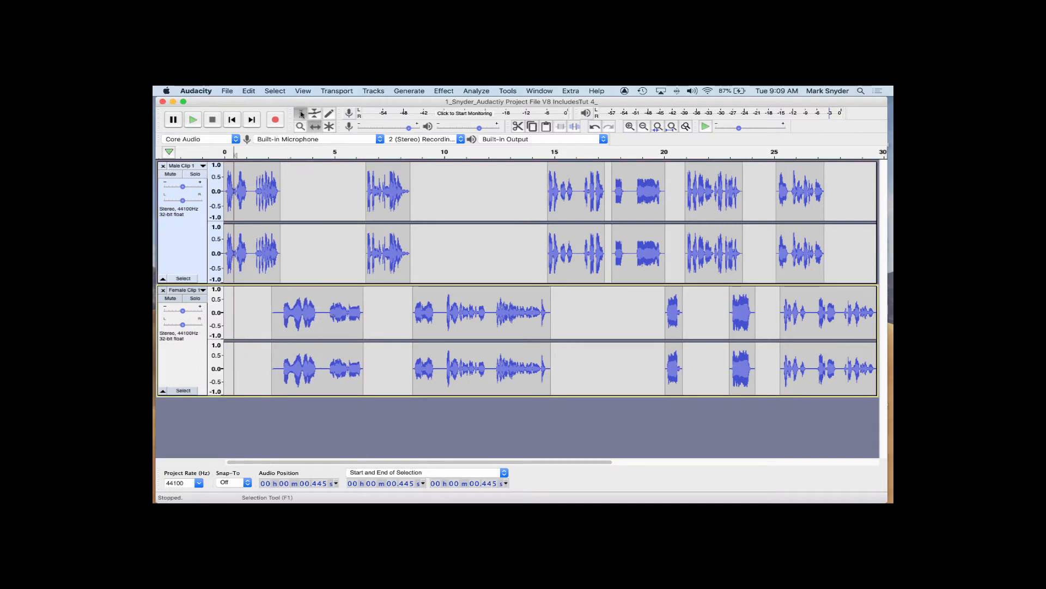
{"action": "key", "text": "space"}
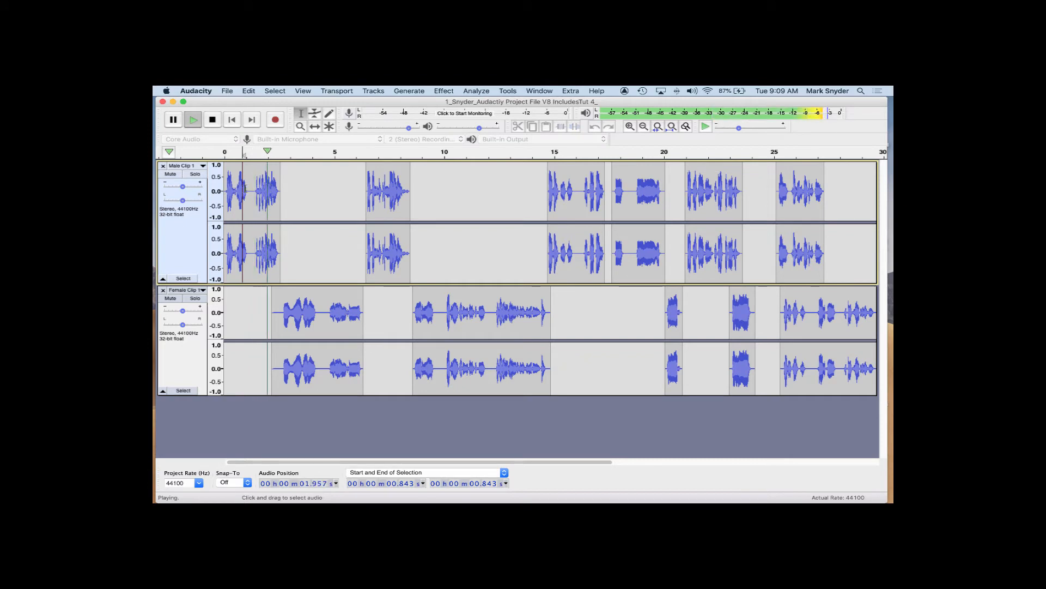
{"action": "key", "text": "space"}
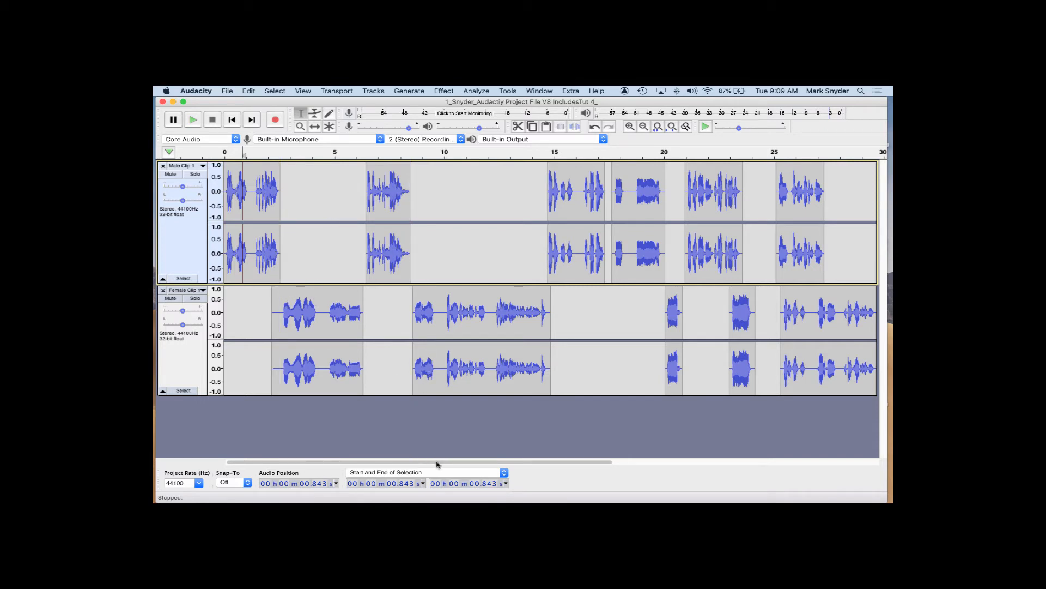
Move the second male clip earlier to start at the first female clip's end, about 6.3 seconds, and play from about 3.8 seconds
{"action": "left_click_drag", "start_coordinate": [436, 462], "coordinate": [509, 468]}
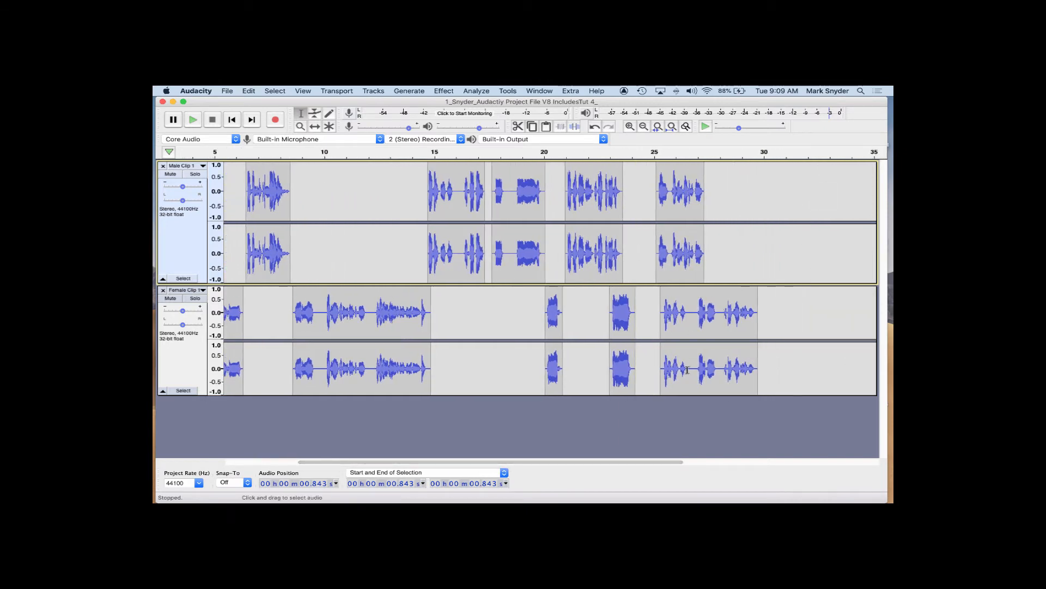
{"action": "left_click_drag", "start_coordinate": [464, 464], "coordinate": [392, 466]}
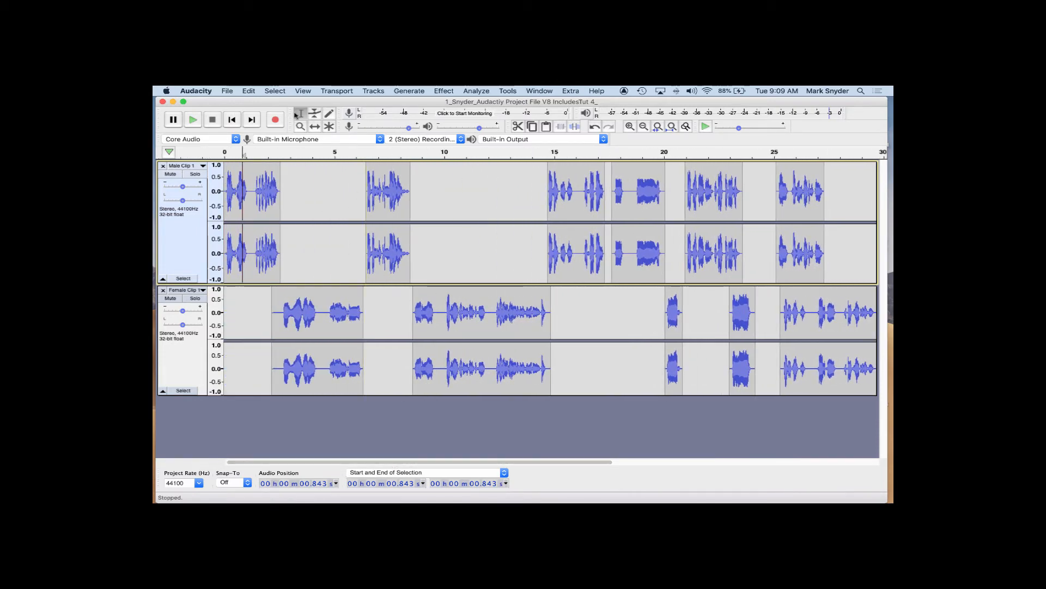
{"action": "left_click", "coordinate": [315, 127]}
{"action": "mouse_move", "coordinate": [380, 204]}
{"action": "left_mouse_down"}
{"action": "mouse_move", "coordinate": [391, 205]}
{"action": "mouse_move", "coordinate": [365, 206]}
{"action": "mouse_move", "coordinate": [379, 209]}
{"action": "left_mouse_up"}
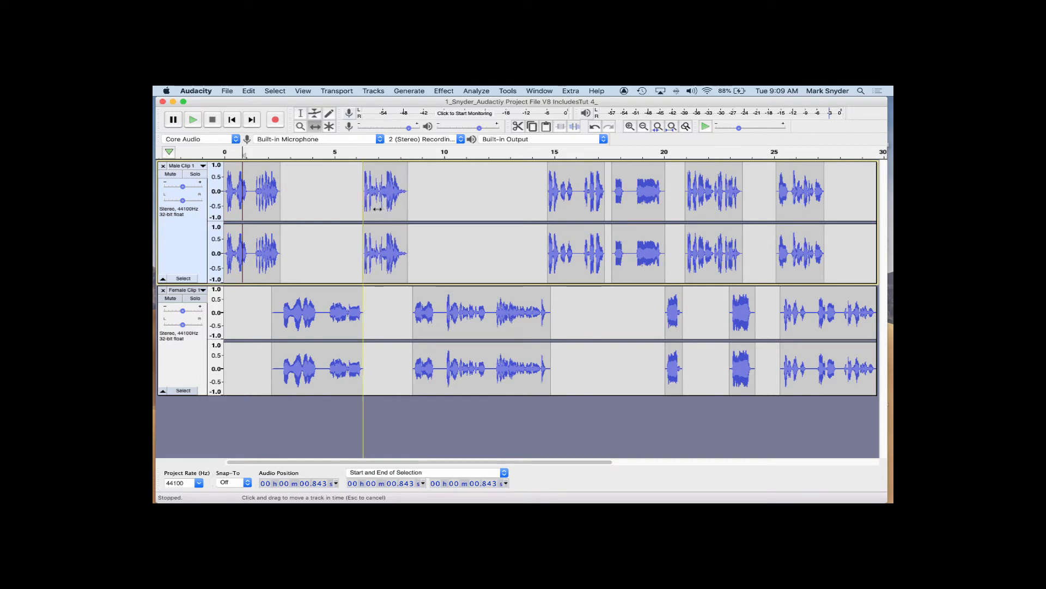
{"action": "left_click", "coordinate": [299, 114]}
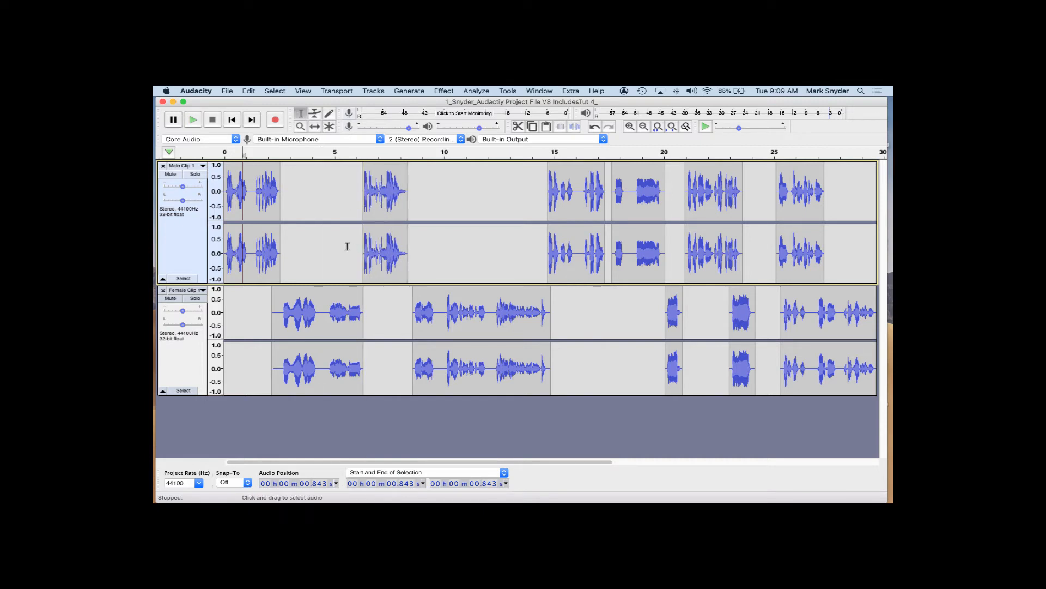
{"action": "left_click", "coordinate": [308, 213]}
{"action": "key", "text": "space"}
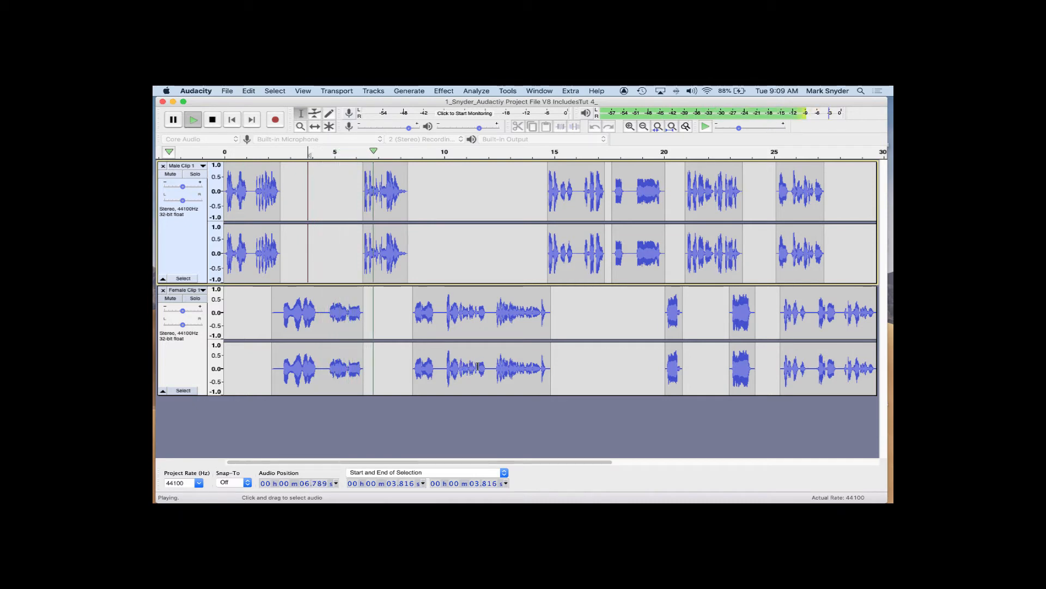
{"action": "key", "text": "space"}
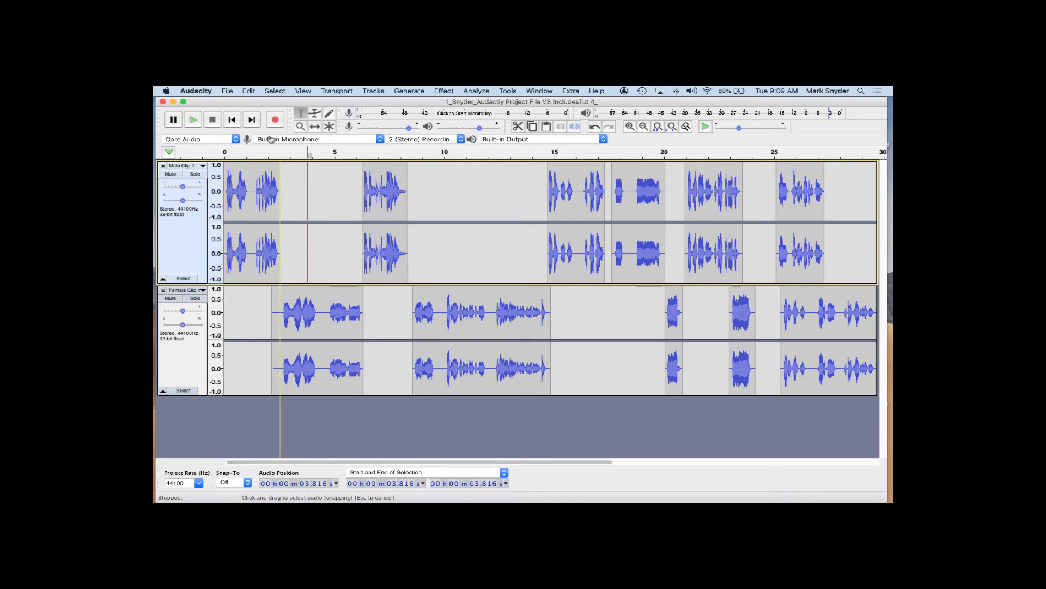
Select the male track from about 12.3 to 29.7 seconds, shift those four clips about 1.8 seconds earlier, and clear the selection
{"action": "left_click_drag", "start_coordinate": [495, 219], "coordinate": [551, 221]}
{"action": "left_click_drag", "start_coordinate": [647, 220], "coordinate": [877, 221]}
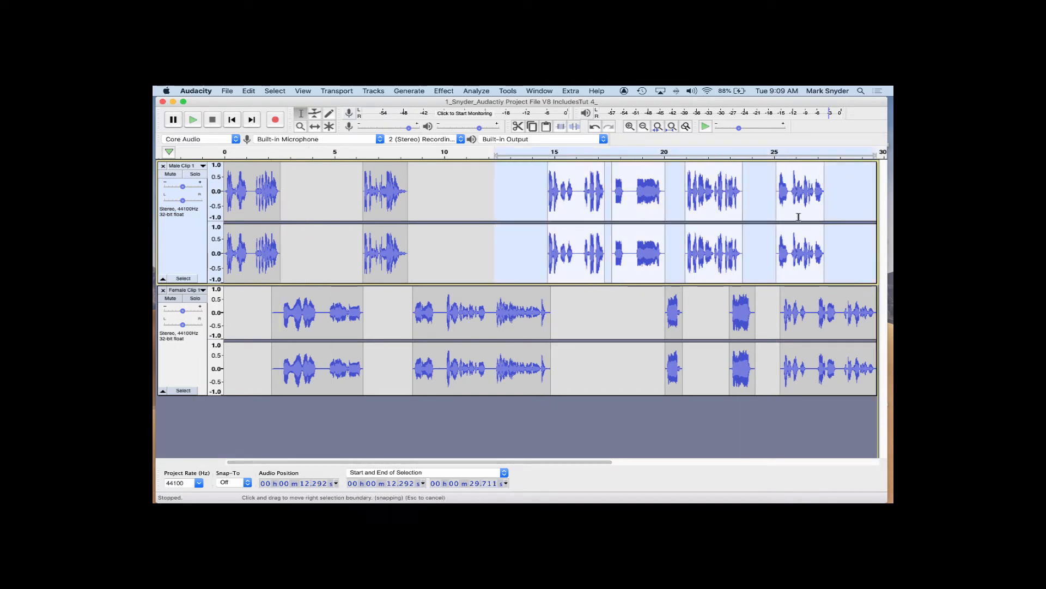
{"action": "left_click", "coordinate": [313, 128]}
{"action": "left_click_drag", "start_coordinate": [713, 211], "coordinate": [673, 211]}
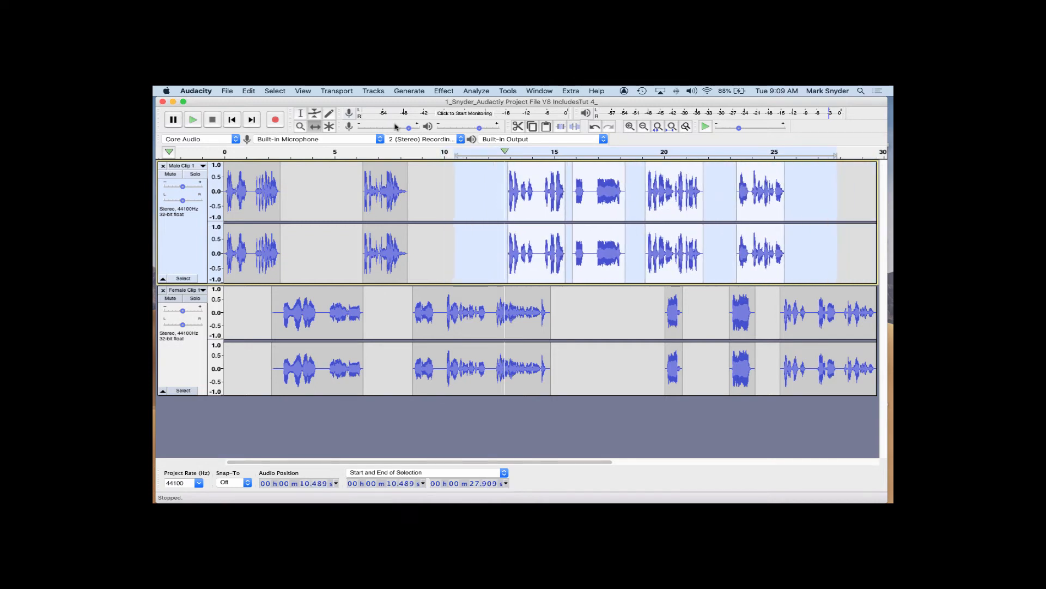
{"action": "left_click", "coordinate": [300, 115]}
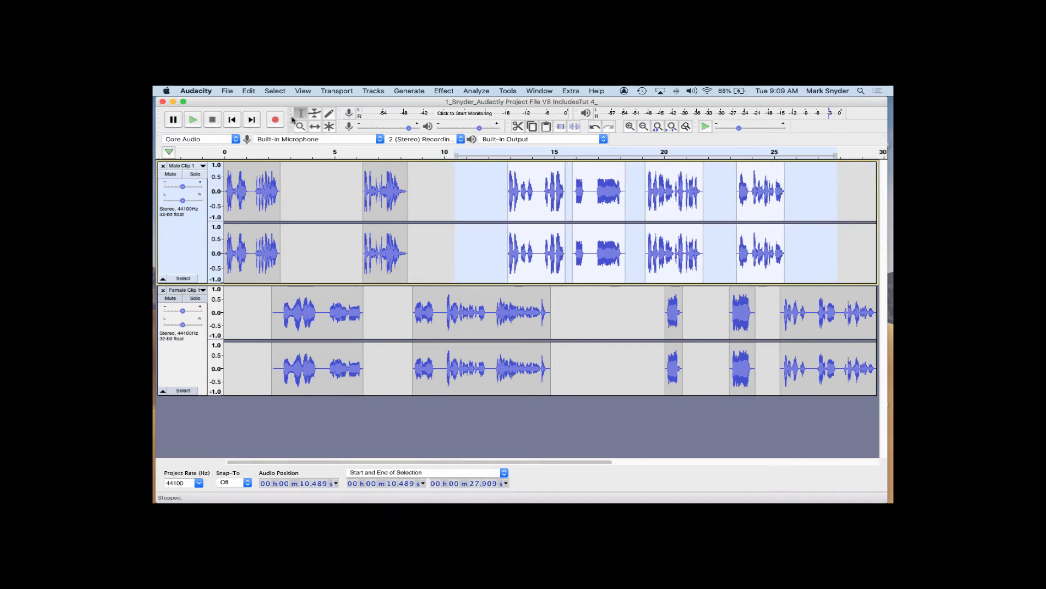
{"action": "left_click", "coordinate": [439, 211]}
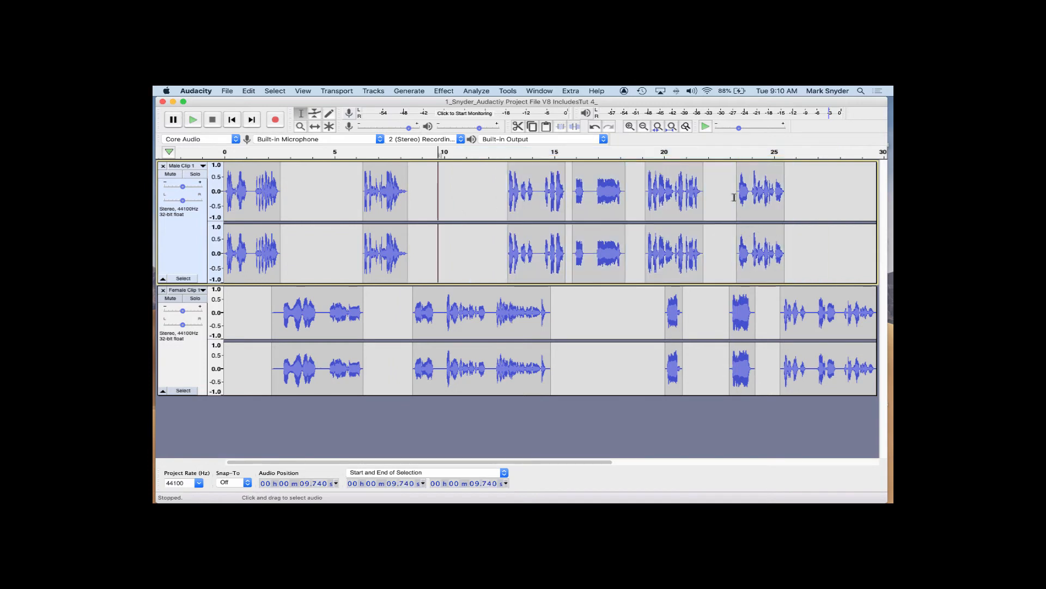
Shift the third and fourth female clips earlier to start at about 18.0 and 20.5 seconds
{"action": "left_click", "coordinate": [316, 126]}
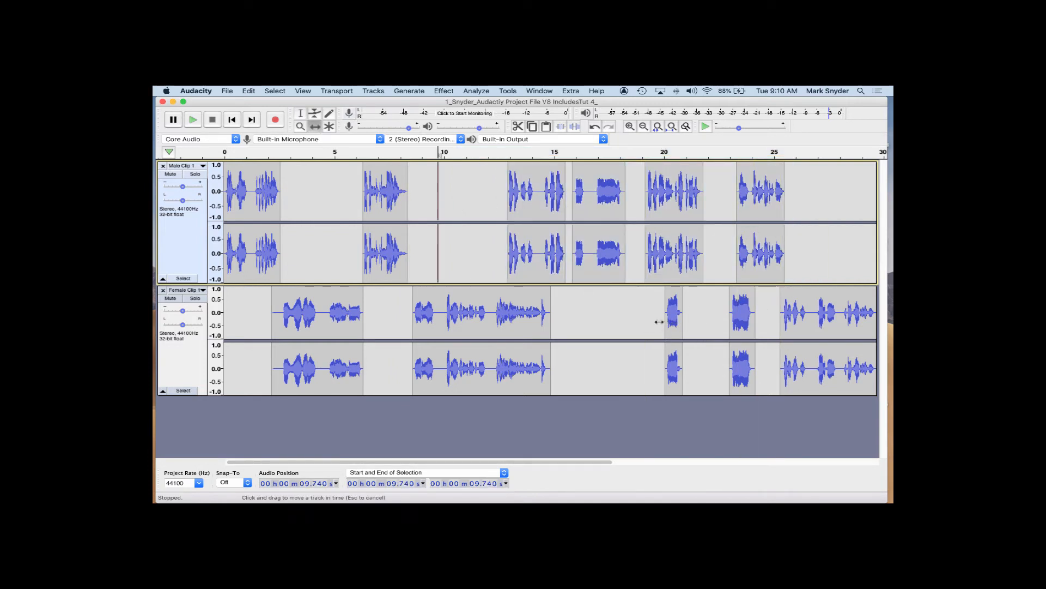
{"action": "left_click_drag", "start_coordinate": [659, 321], "coordinate": [614, 321]}
{"action": "left_click_drag", "start_coordinate": [742, 322], "coordinate": [687, 321]}
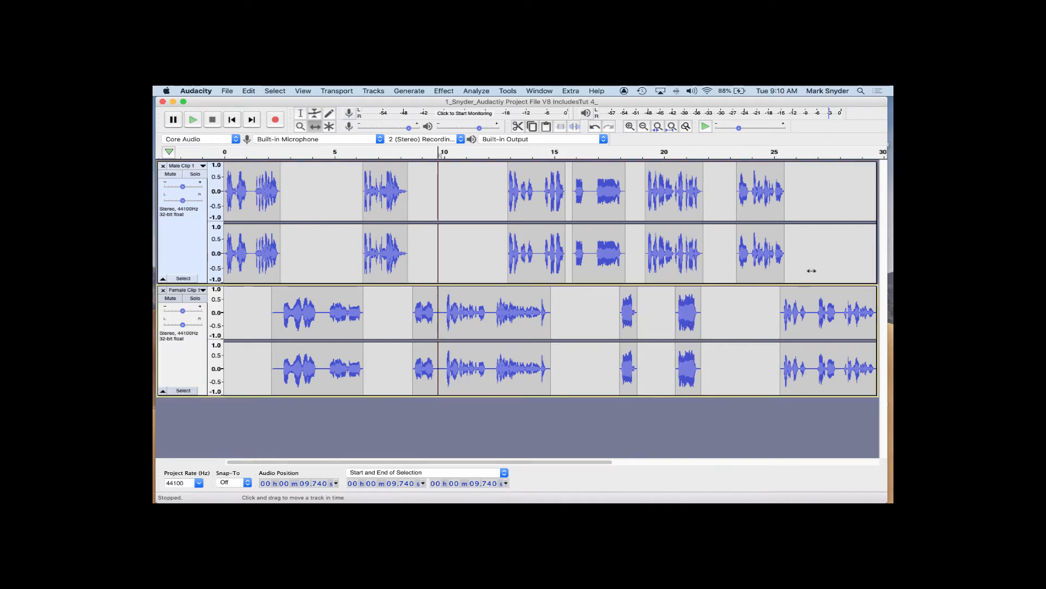
Play both tracks from about 22.8 seconds to check the transition from the last male clip to the last female clip
{"action": "left_click", "coordinate": [300, 114]}
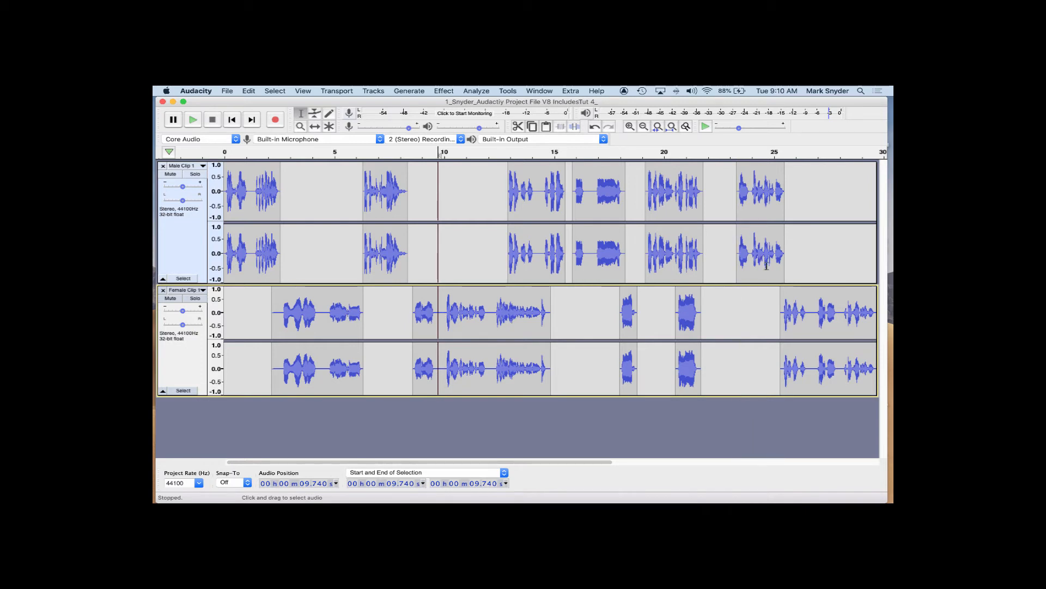
{"action": "left_click", "coordinate": [726, 263]}
{"action": "key", "text": "space"}
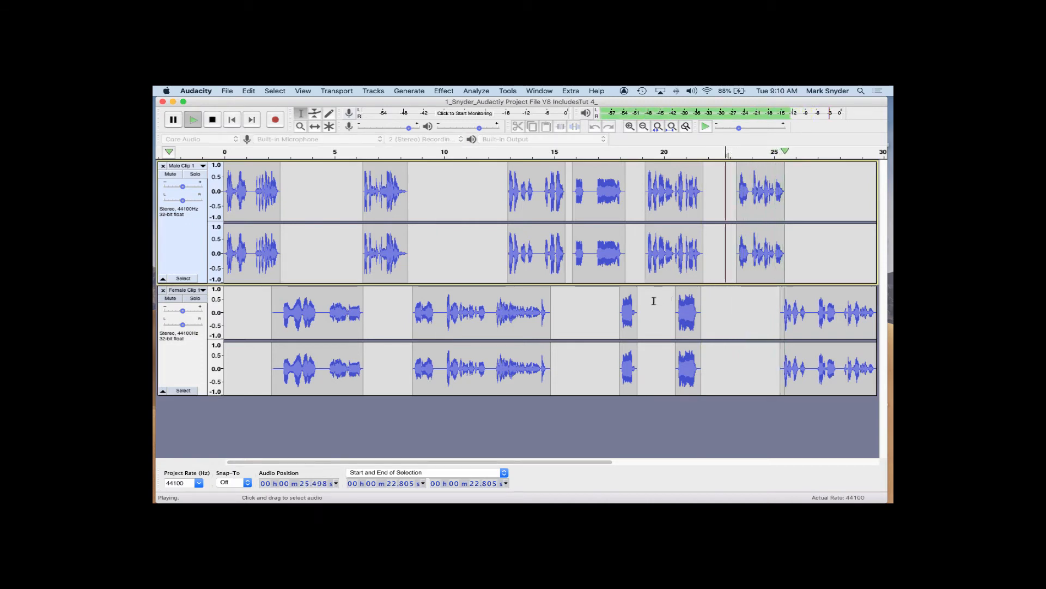
{"action": "key", "text": "space"}
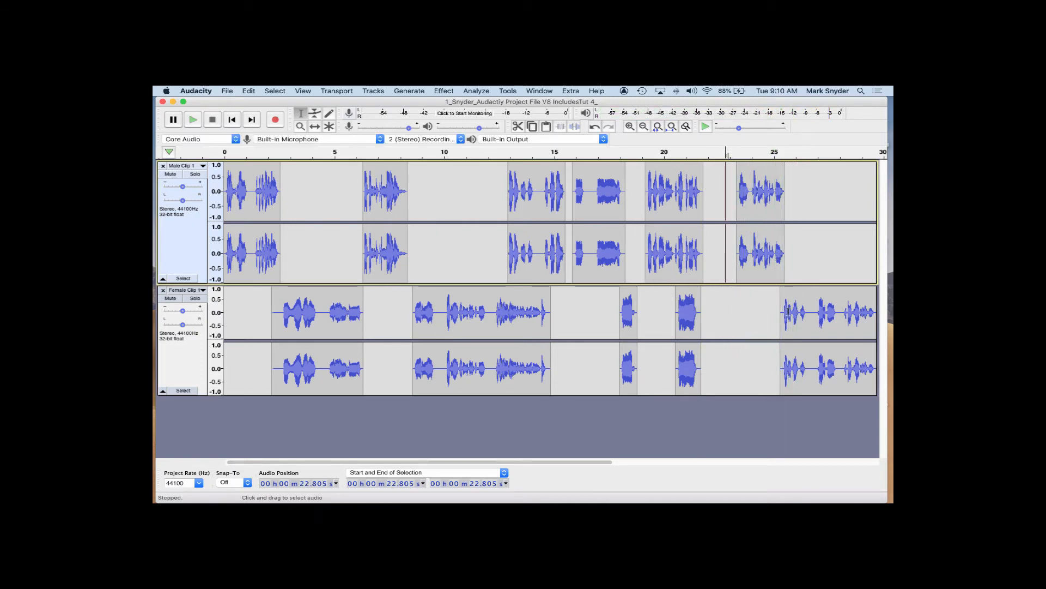
Nudge the last male clip slightly earlier to start at about 23.1 seconds, and replay from about 22.8 seconds
{"action": "left_click", "coordinate": [315, 126]}
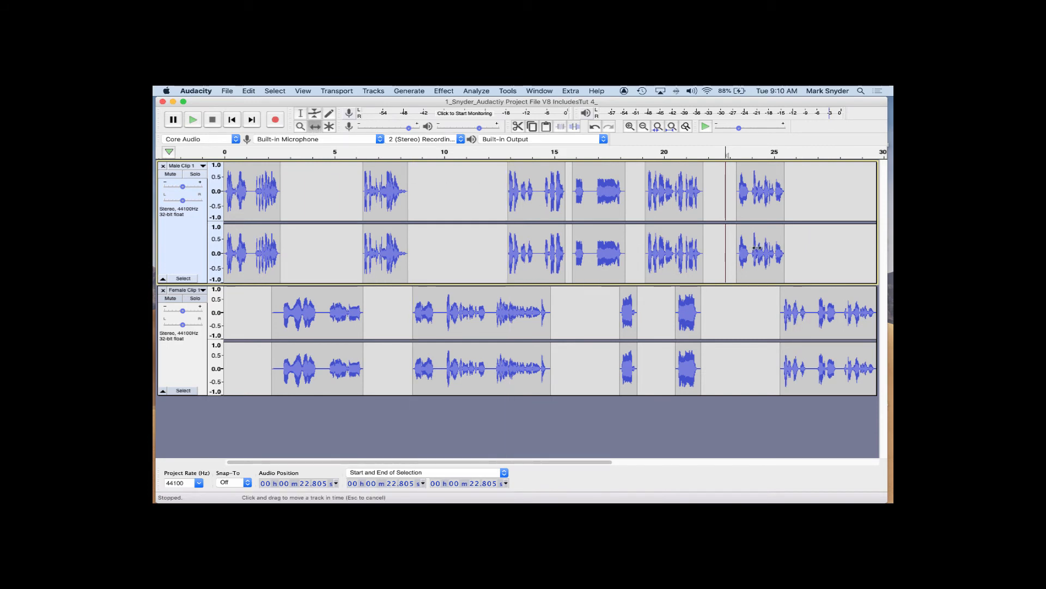
{"action": "left_click_drag", "start_coordinate": [756, 248], "coordinate": [753, 248]}
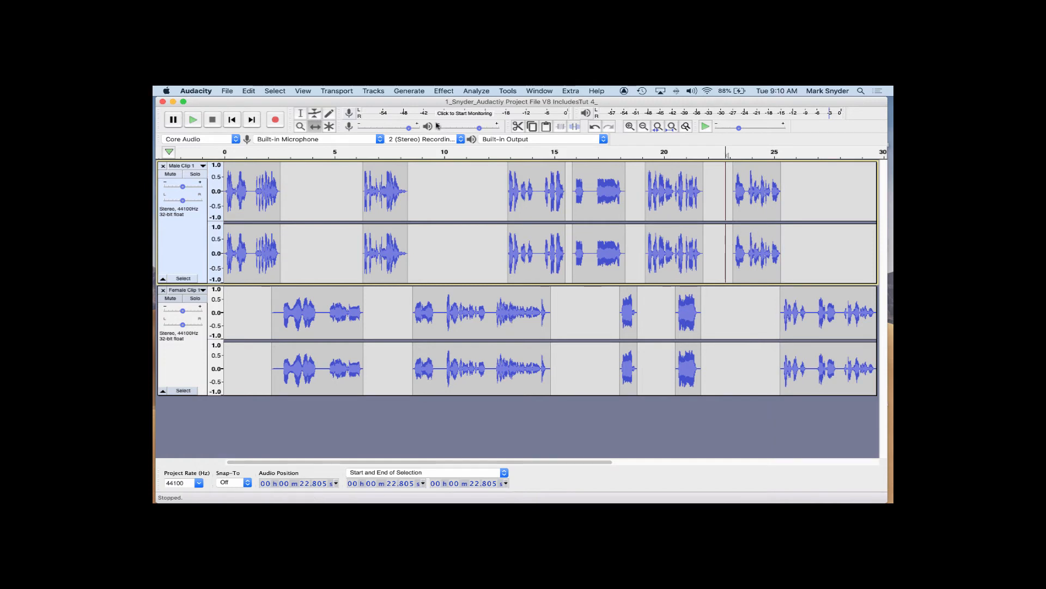
{"action": "left_click", "coordinate": [301, 114]}
{"action": "key", "text": "space"}
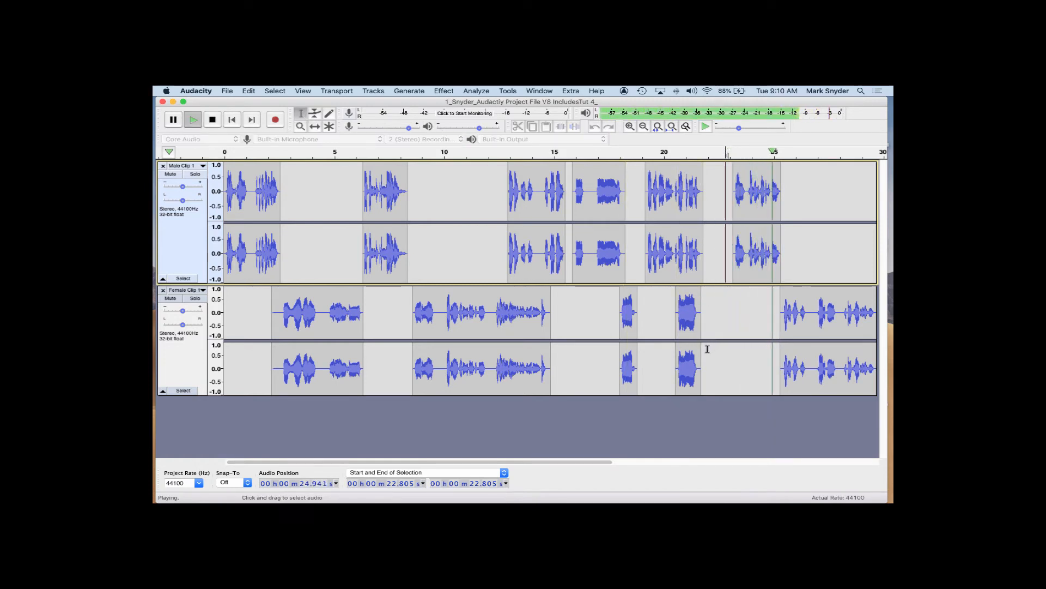
{"action": "key", "text": "space"}
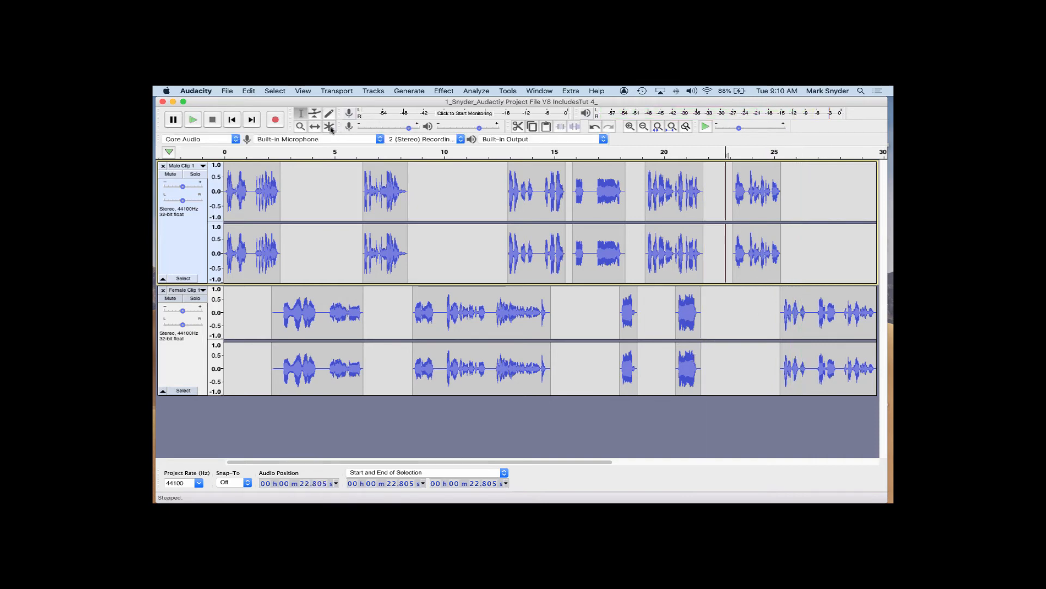
Move the last male clip earlier to start at about 23.0 seconds, and play the ending from about 22.1 seconds
{"action": "left_click", "coordinate": [315, 126]}
{"action": "left_click_drag", "start_coordinate": [768, 247], "coordinate": [759, 246]}
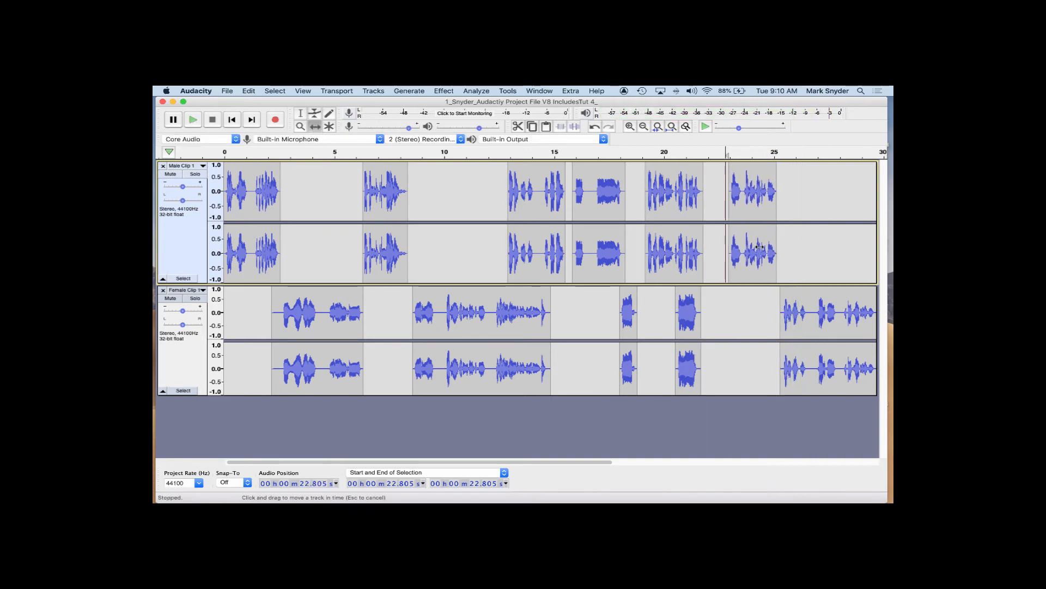
{"action": "left_click", "coordinate": [301, 114]}
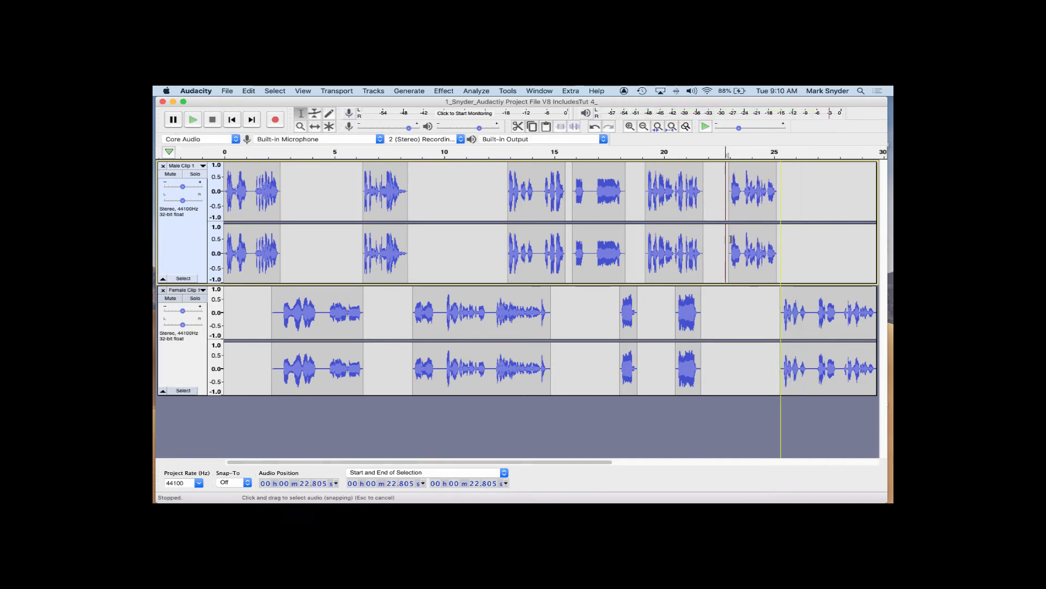
{"action": "left_click", "coordinate": [711, 279]}
{"action": "key", "text": "space"}
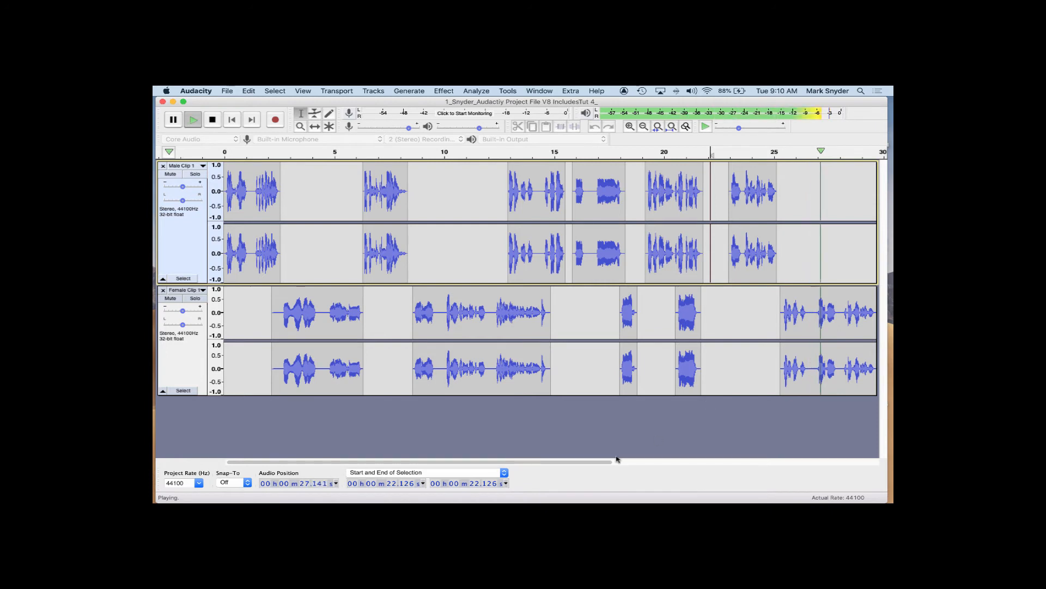
{"action": "left_click_drag", "start_coordinate": [583, 462], "coordinate": [628, 467]}
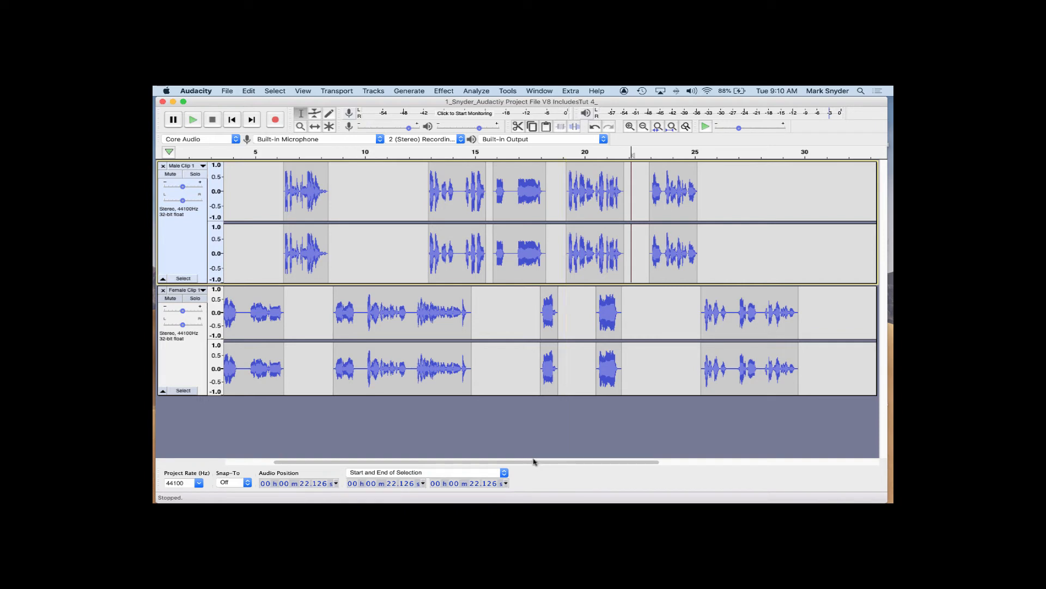
{"action": "left_click_drag", "start_coordinate": [538, 463], "coordinate": [424, 461]}
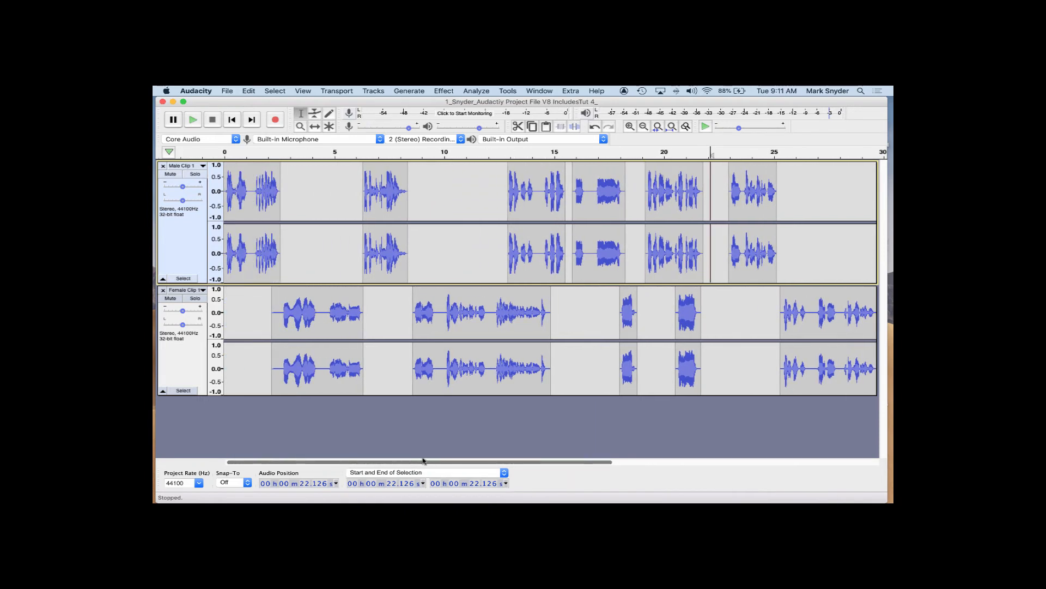
{"action": "left_click", "coordinate": [315, 127]}
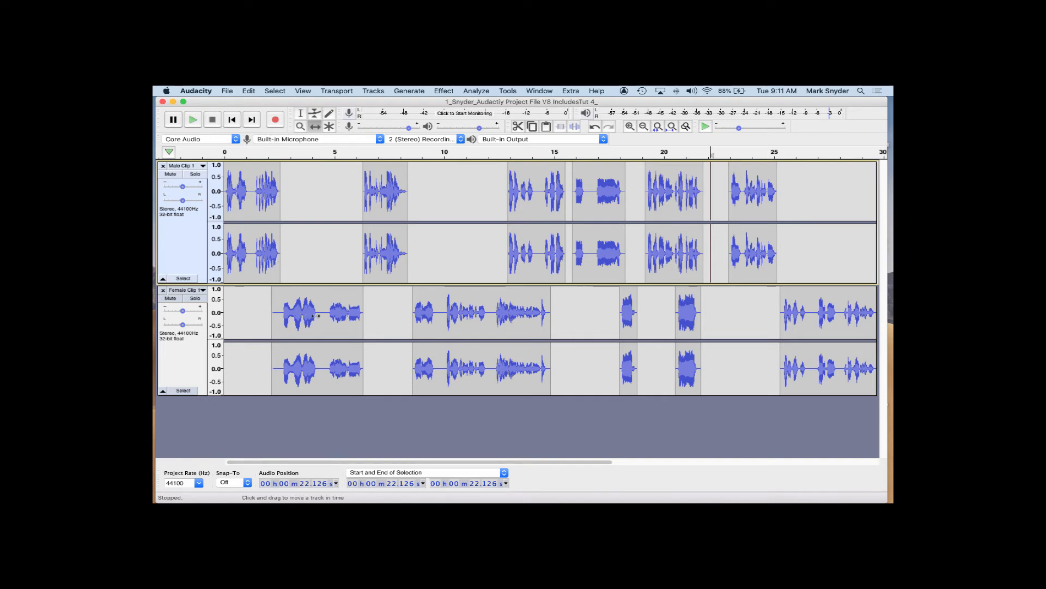
{"action": "left_click_drag", "start_coordinate": [316, 316], "coordinate": [315, 309]}
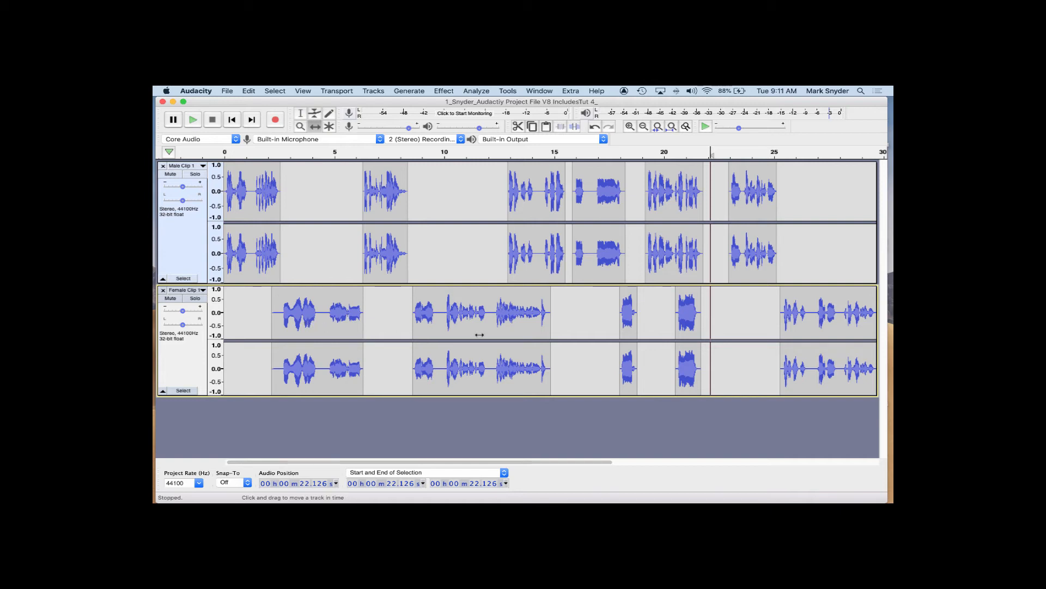
Select the pause from about 16.4 to 16.7 seconds in the fourth male clip, and play that clip from about 15.8 seconds
{"action": "left_click", "coordinate": [630, 126]}
{"action": "left_click", "coordinate": [630, 126]}
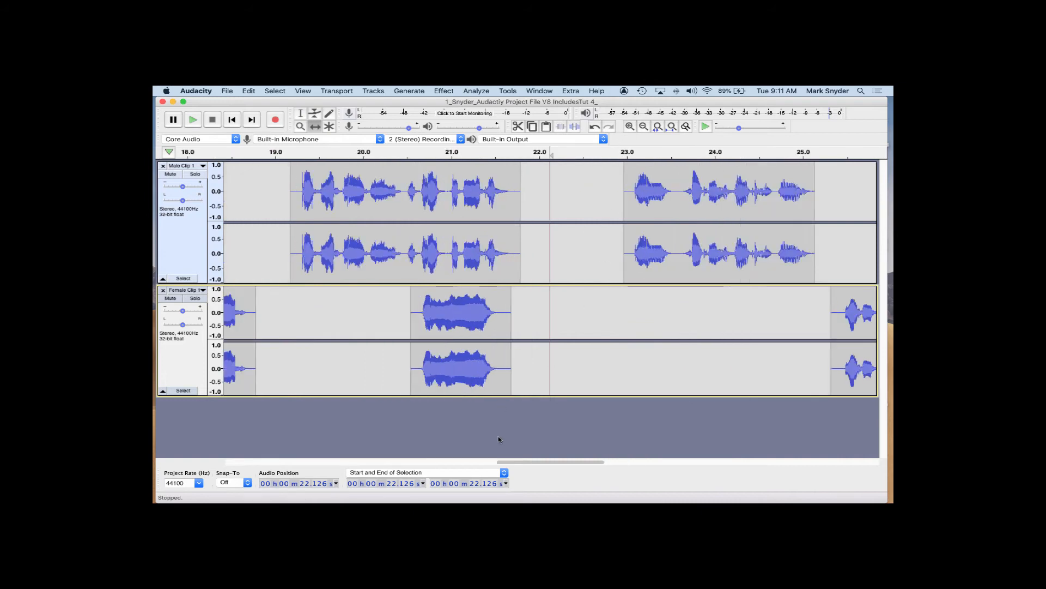
{"action": "left_click_drag", "start_coordinate": [537, 462], "coordinate": [457, 449]}
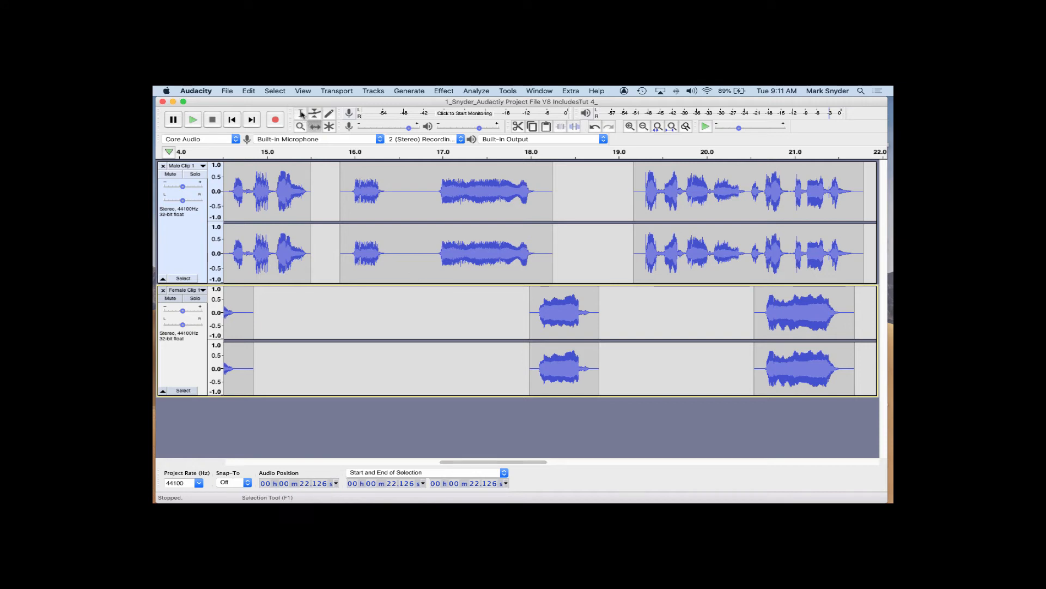
{"action": "left_click_drag", "start_coordinate": [394, 184], "coordinate": [420, 185]}
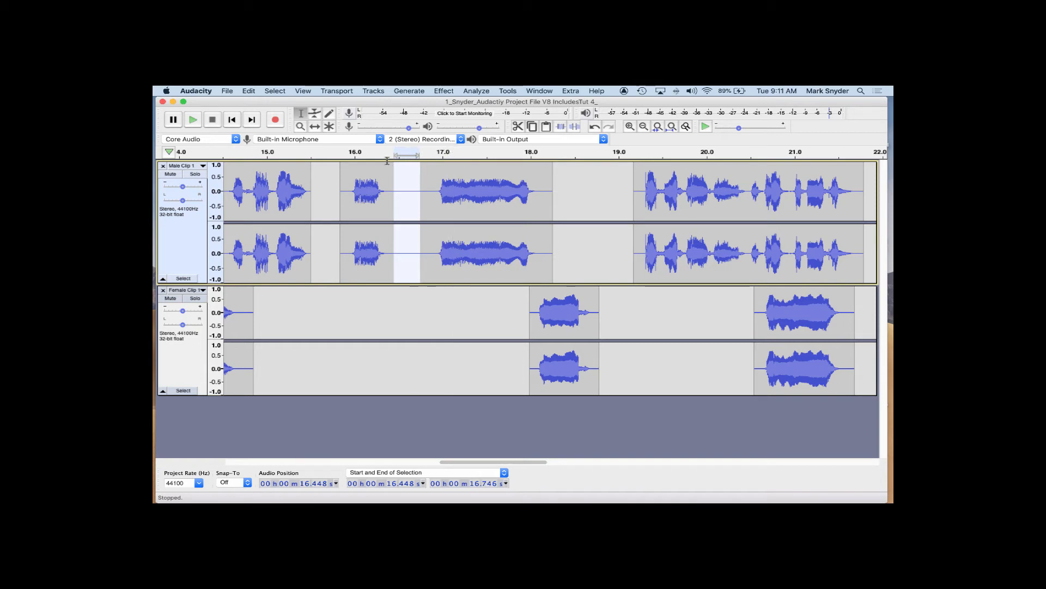
{"action": "left_click", "coordinate": [336, 153]}
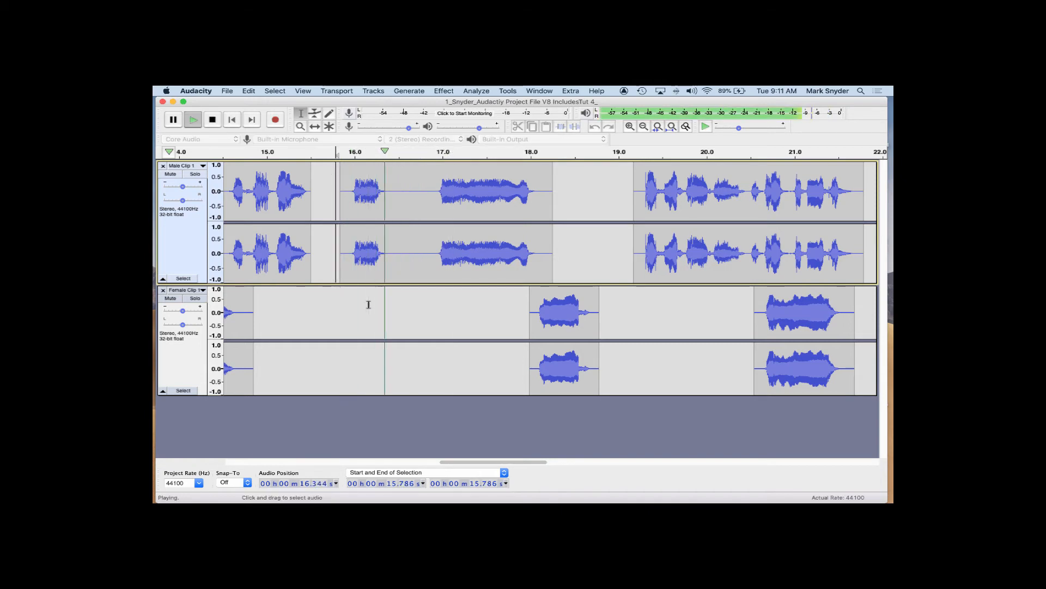
{"action": "key", "text": "space"}
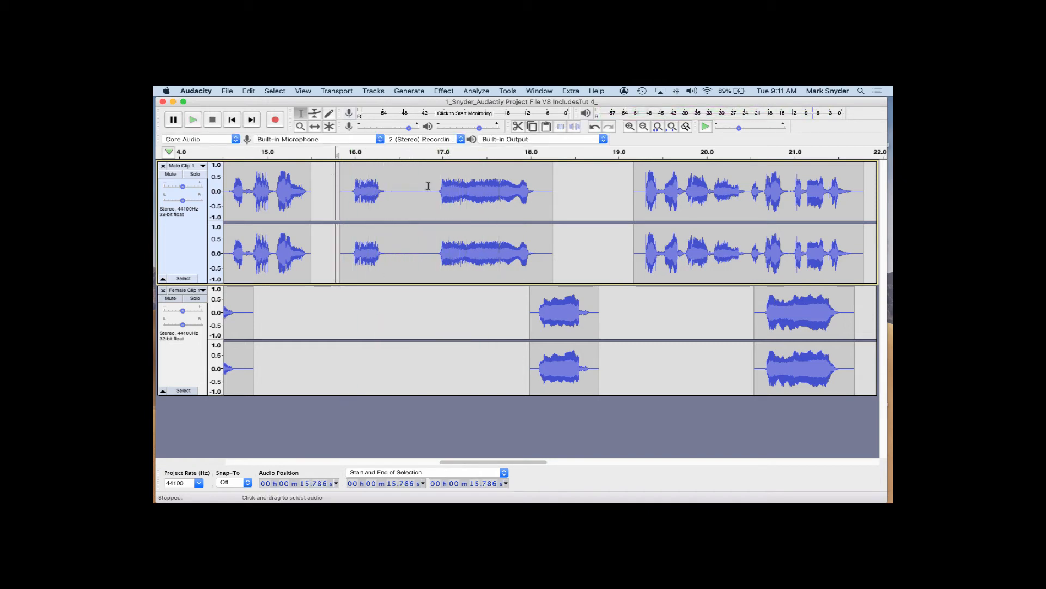
Play both tracks from the start of the third male clip, at about 12.9 seconds
{"action": "left_click_drag", "start_coordinate": [467, 463], "coordinate": [443, 463]}
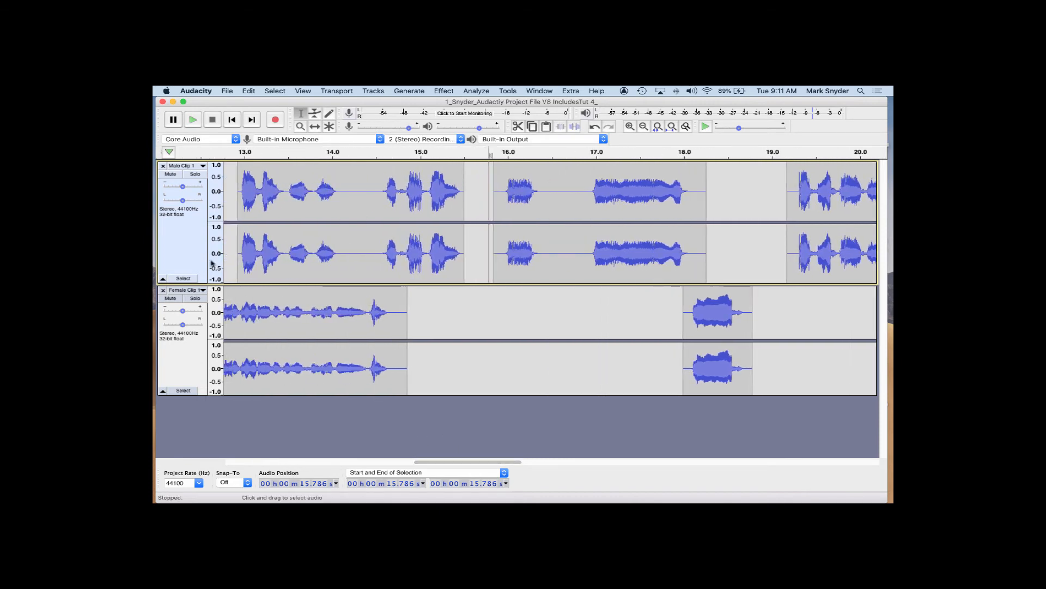
{"action": "left_click", "coordinate": [239, 198]}
{"action": "key", "text": "space"}
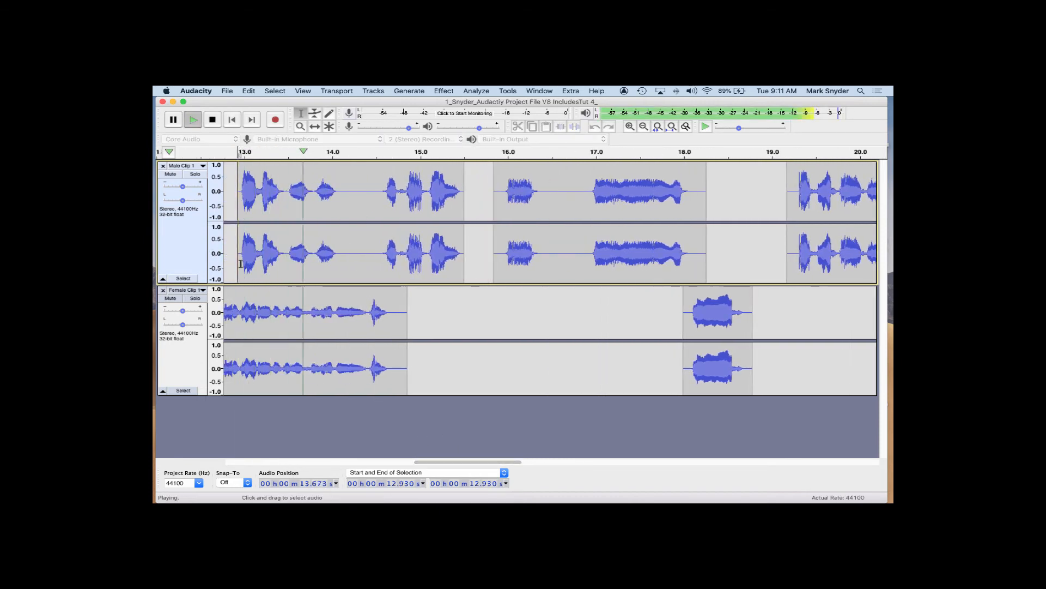
{"action": "key", "text": "space"}
Mute the female track and listen to the third male clip alone from about 12.9 and 13.0 seconds
{"action": "left_click", "coordinate": [171, 298]}
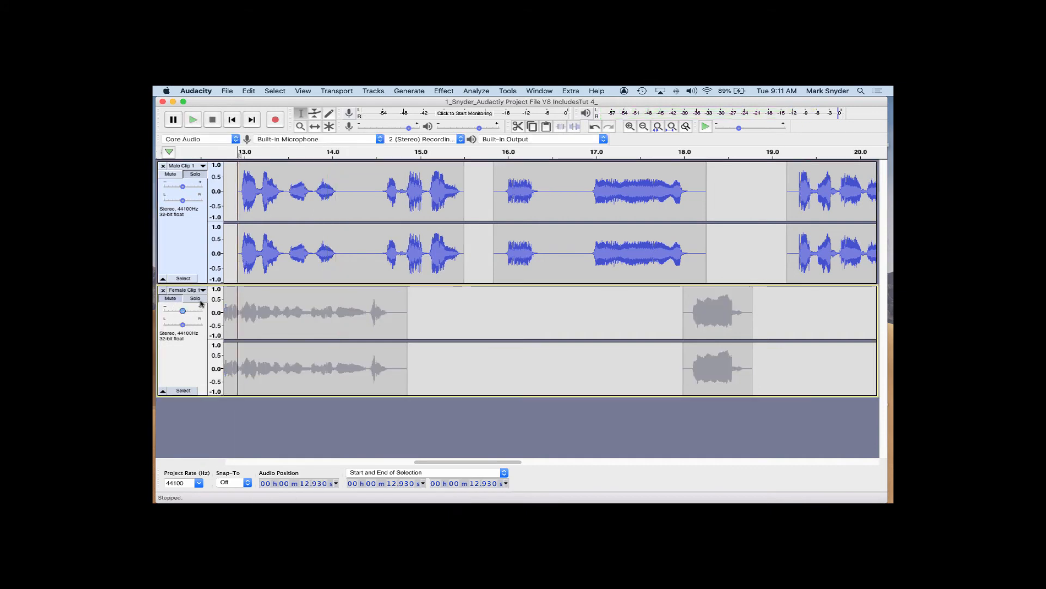
{"action": "key", "text": "space"}
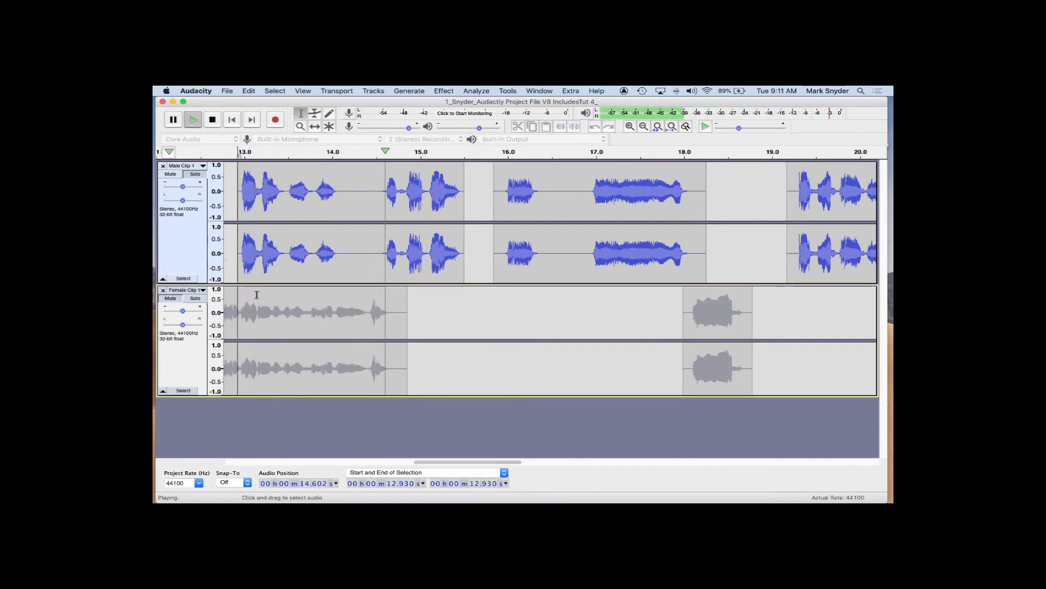
{"action": "key", "text": "space"}
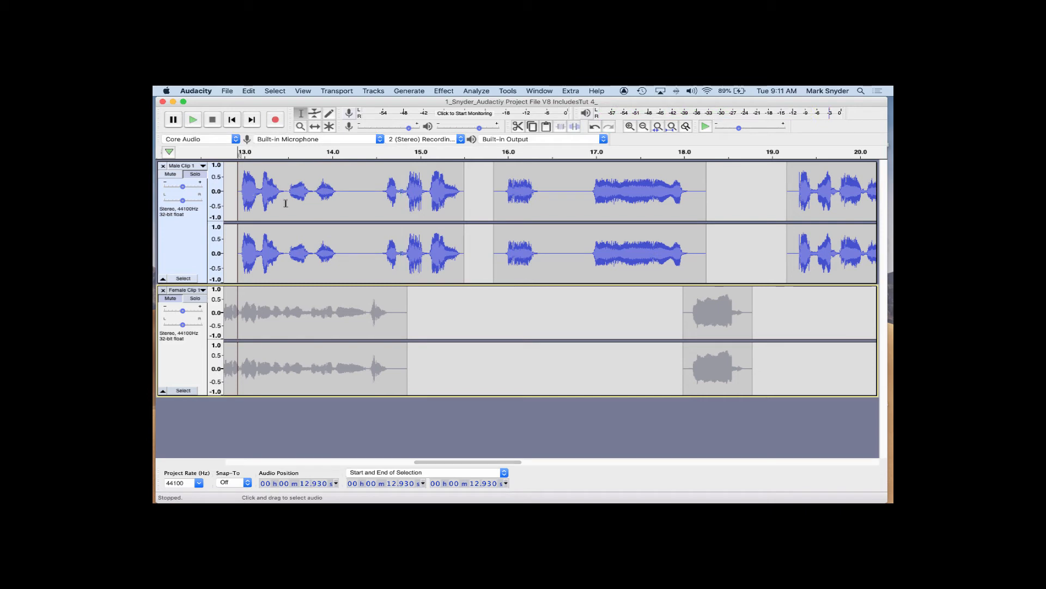
{"action": "left_click", "coordinate": [243, 212]}
{"action": "key", "text": "space"}
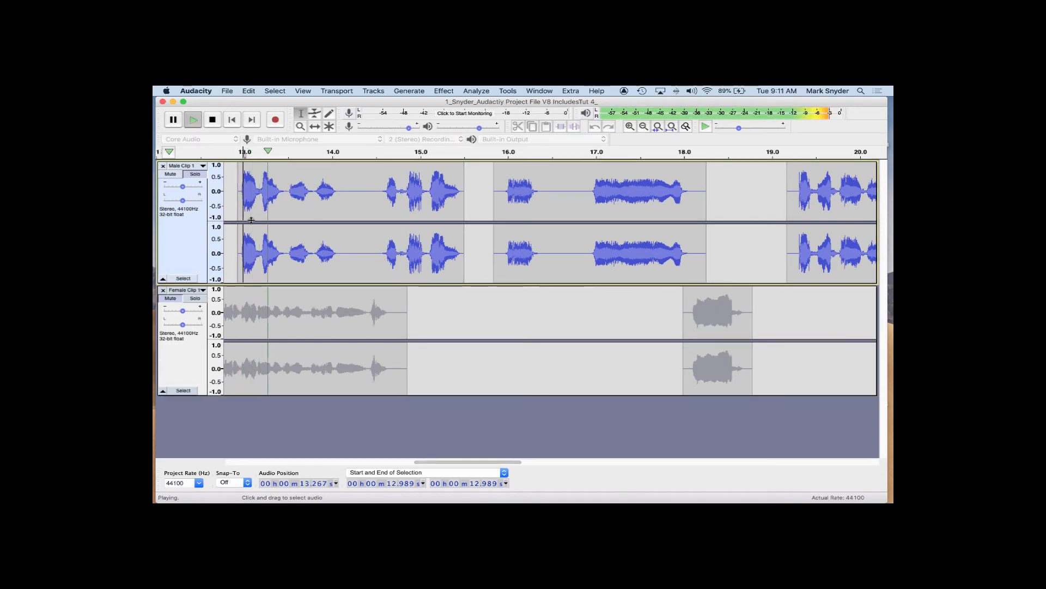
{"action": "key", "text": "space"}
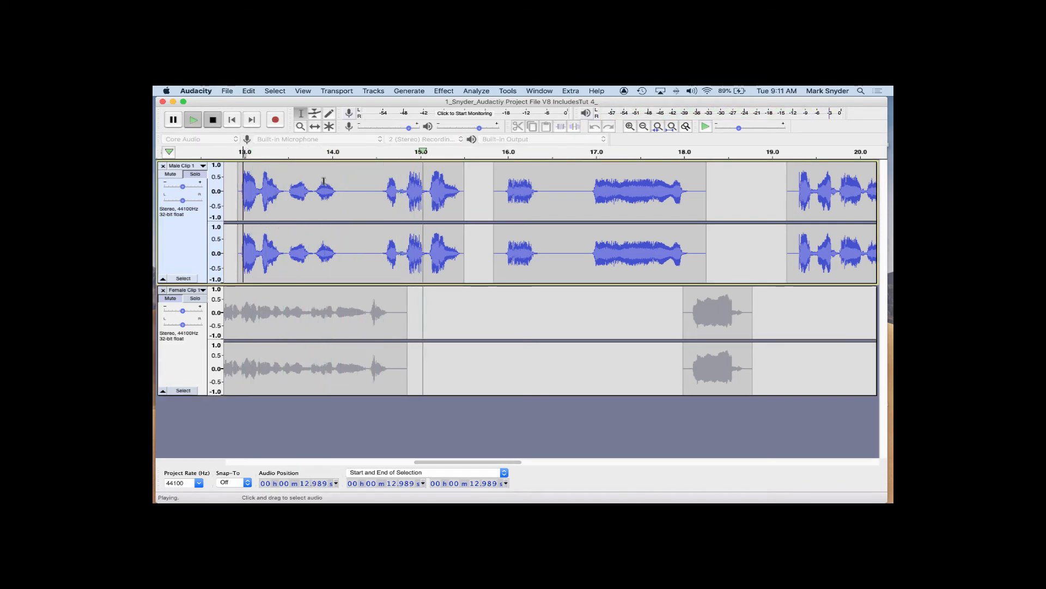
Delete the pause from about 14.2 to 14.5 seconds in the third male clip, and play from about 12.9 seconds
{"action": "left_click_drag", "start_coordinate": [346, 189], "coordinate": [374, 192]}
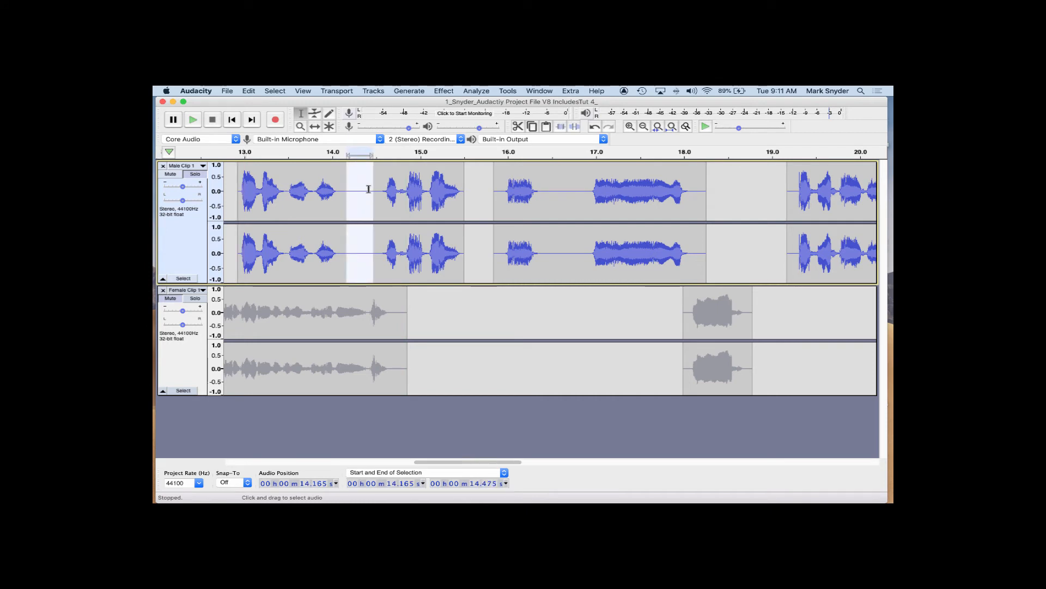
{"action": "key", "text": "Delete"}
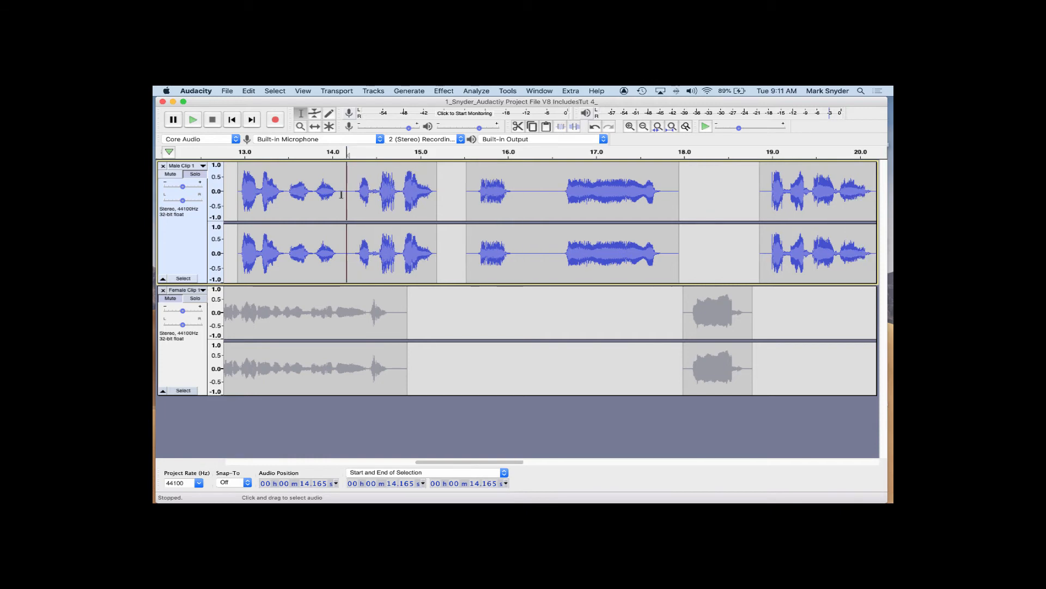
{"action": "left_click", "coordinate": [235, 189]}
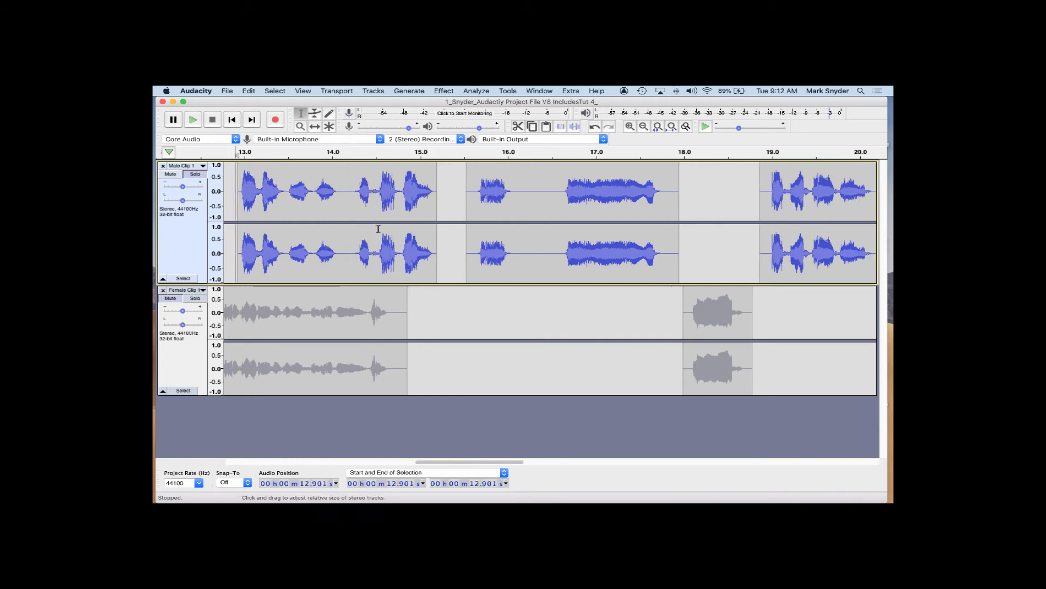
{"action": "key", "text": "space"}
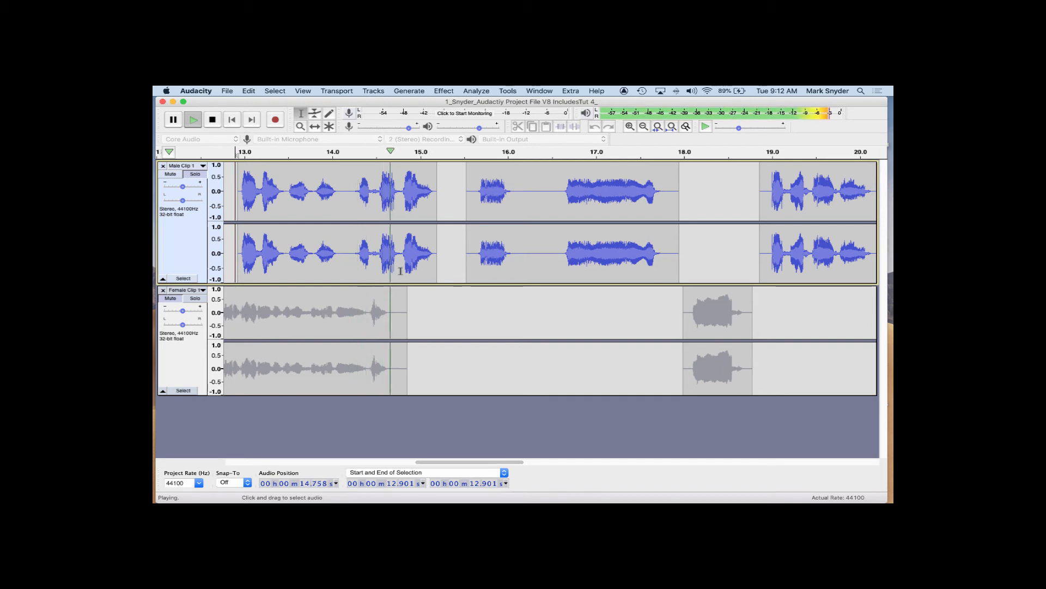
{"action": "key", "text": "space"}
Delete the remaining silence from about 14.1 to 14.2 seconds in the third male clip, and replay the clip
{"action": "left_click", "coordinate": [341, 191]}
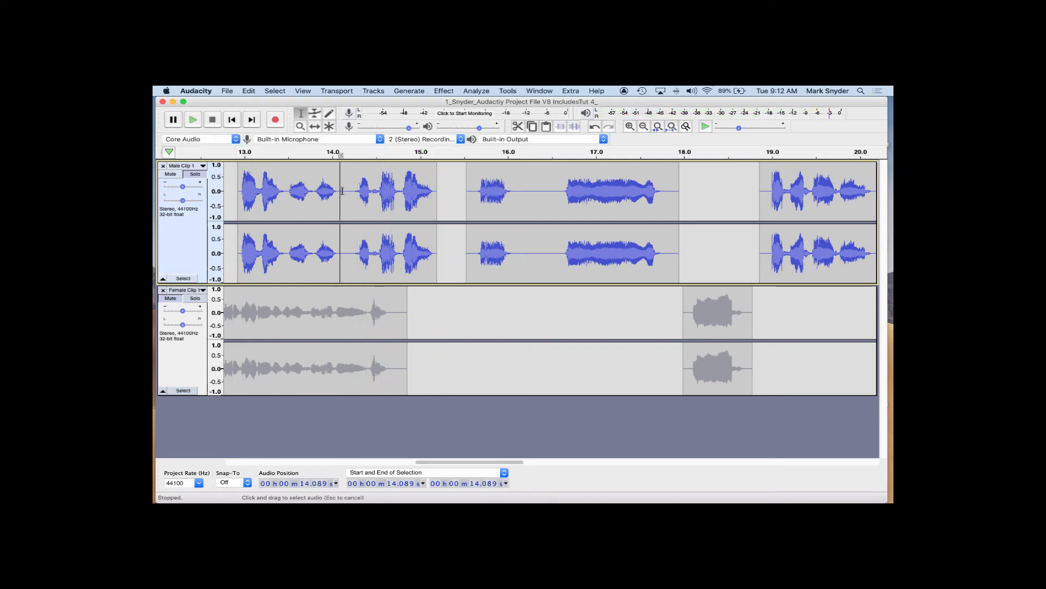
{"action": "left_click_drag", "start_coordinate": [342, 191], "coordinate": [348, 191]}
{"action": "key", "text": "Delete"}
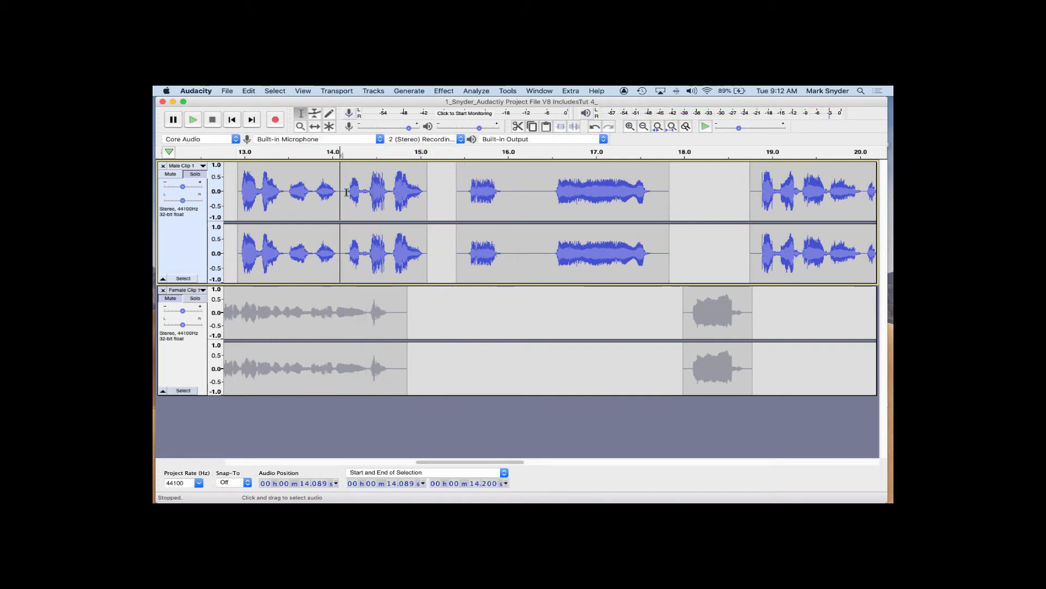
{"action": "left_click", "coordinate": [286, 248]}
{"action": "key", "text": "space"}
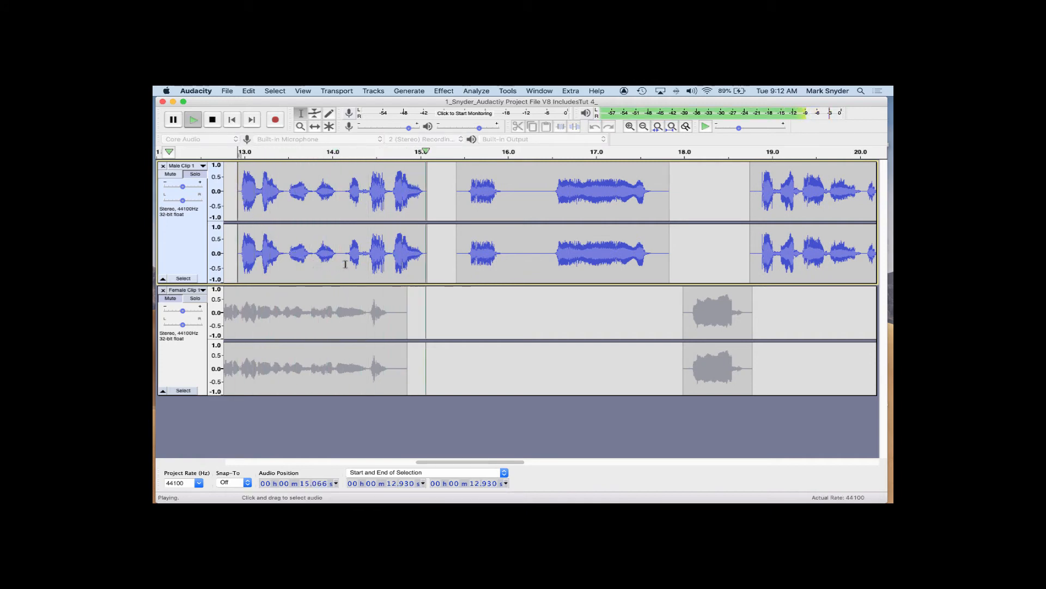
Stop playback and unmute the female track
{"action": "key", "text": "space"}
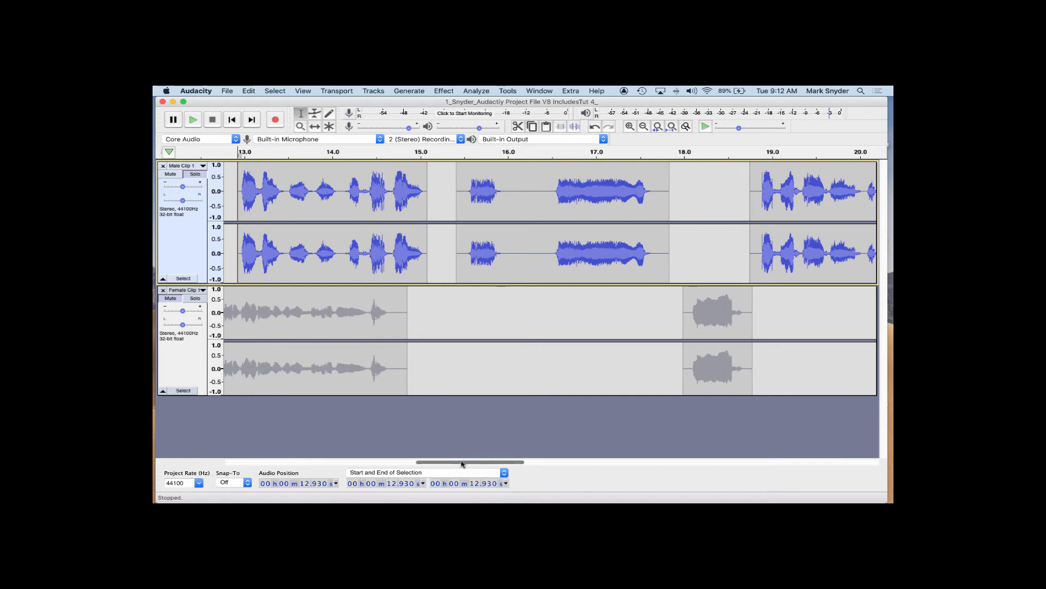
{"action": "left_click_drag", "start_coordinate": [462, 464], "coordinate": [417, 464]}
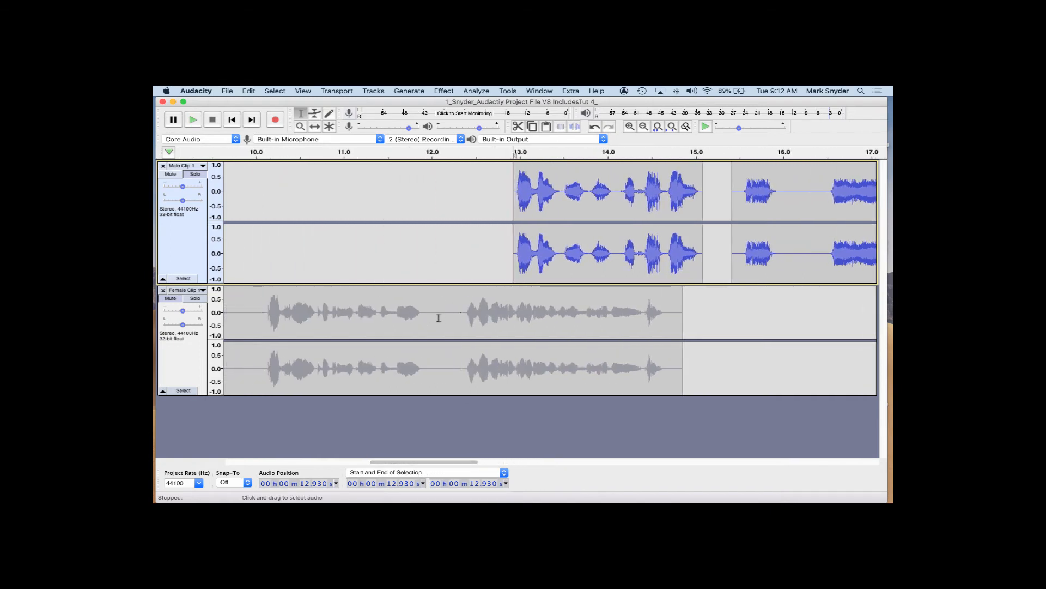
{"action": "left_click", "coordinate": [169, 299]}
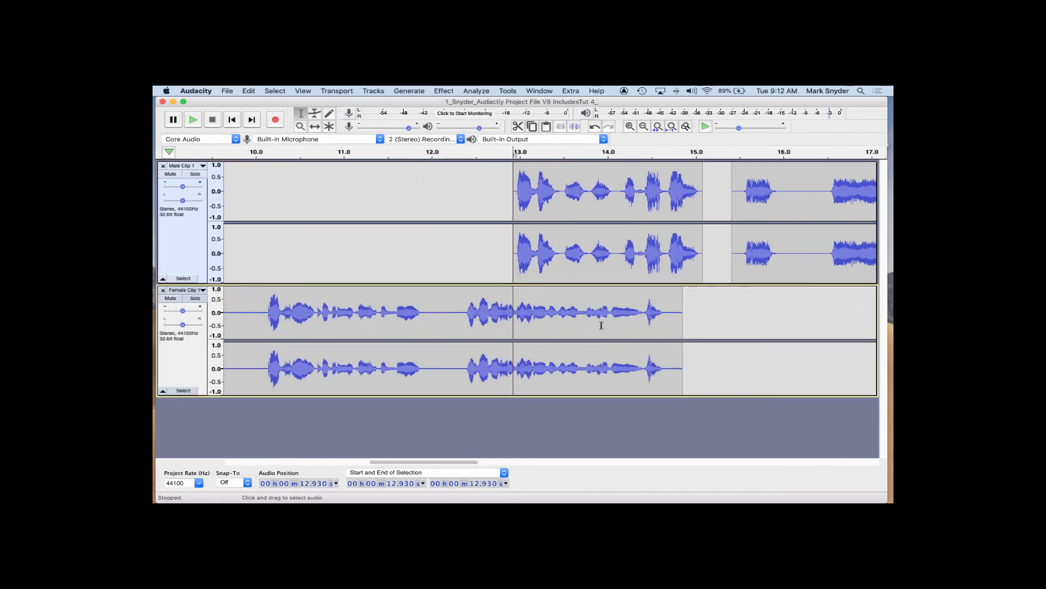
Mark the 30-second point on the male track, and shift the last female clip to start at about 25.7 seconds
{"action": "left_click_drag", "start_coordinate": [427, 463], "coordinate": [551, 467]}
{"action": "left_click_drag", "start_coordinate": [576, 465], "coordinate": [636, 460]}
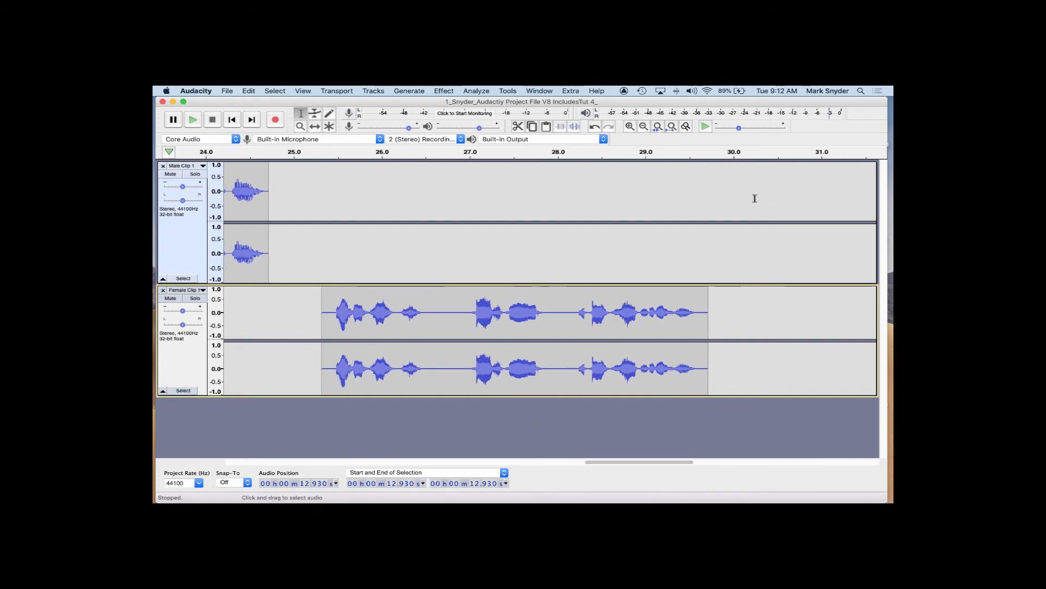
{"action": "left_click", "coordinate": [734, 168]}
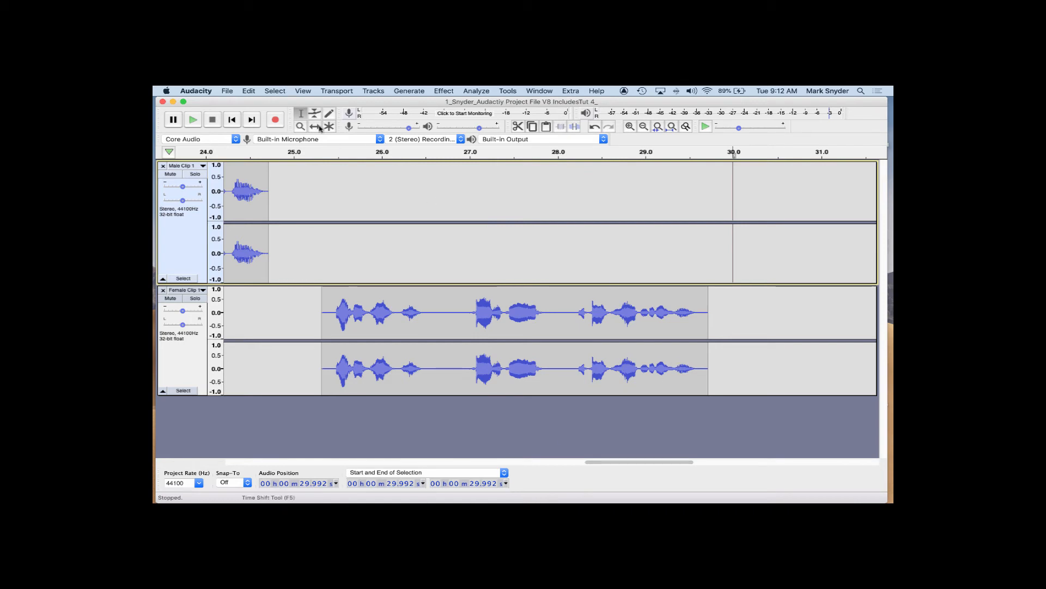
{"action": "left_click_drag", "start_coordinate": [437, 319], "coordinate": [467, 321]}
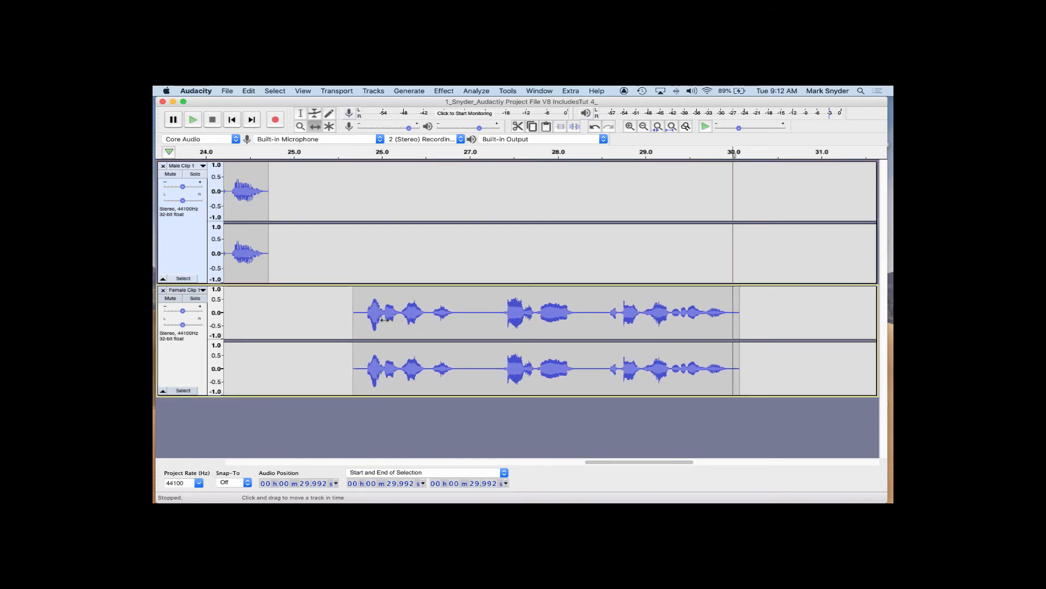
Shift the last male clip to start at about 22.9 seconds, and play both tracks from about 22.7 seconds
{"action": "left_click_drag", "start_coordinate": [602, 463], "coordinate": [567, 465]}
{"action": "left_click_drag", "start_coordinate": [399, 190], "coordinate": [428, 191]}
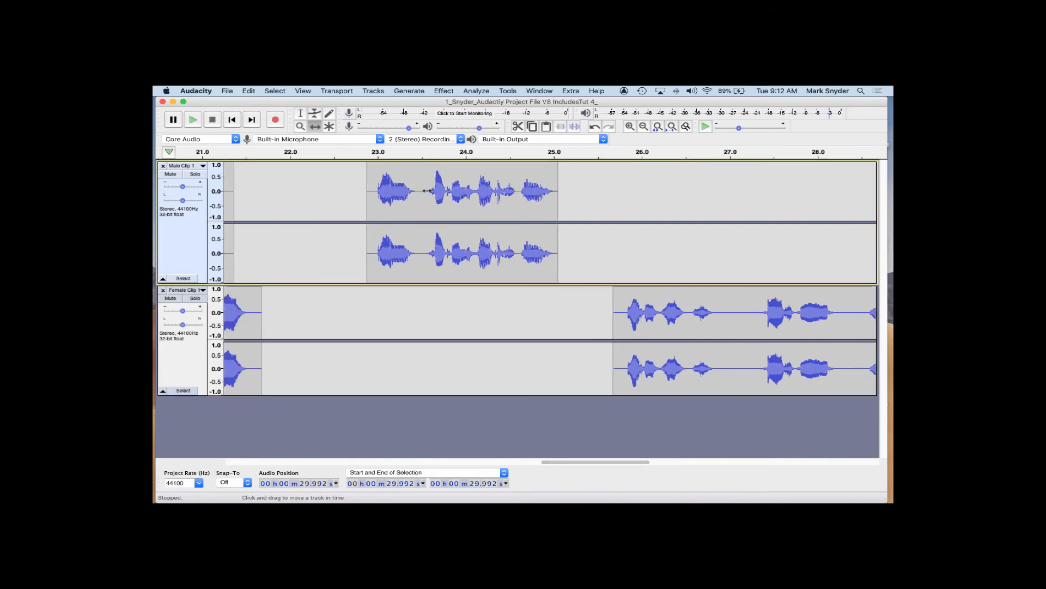
{"action": "left_click", "coordinate": [299, 115]}
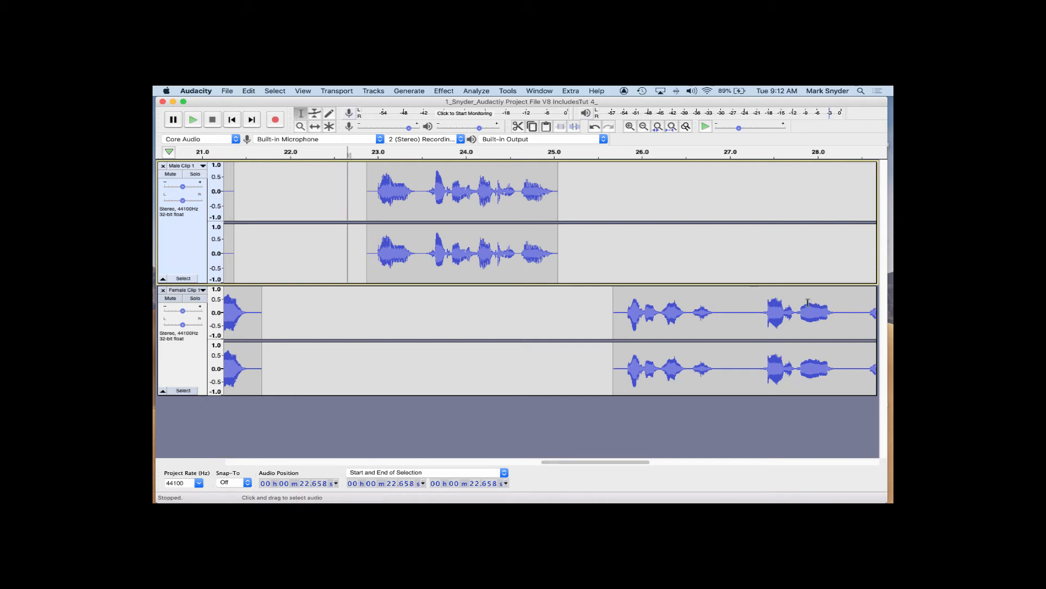
{"action": "key", "text": "space"}
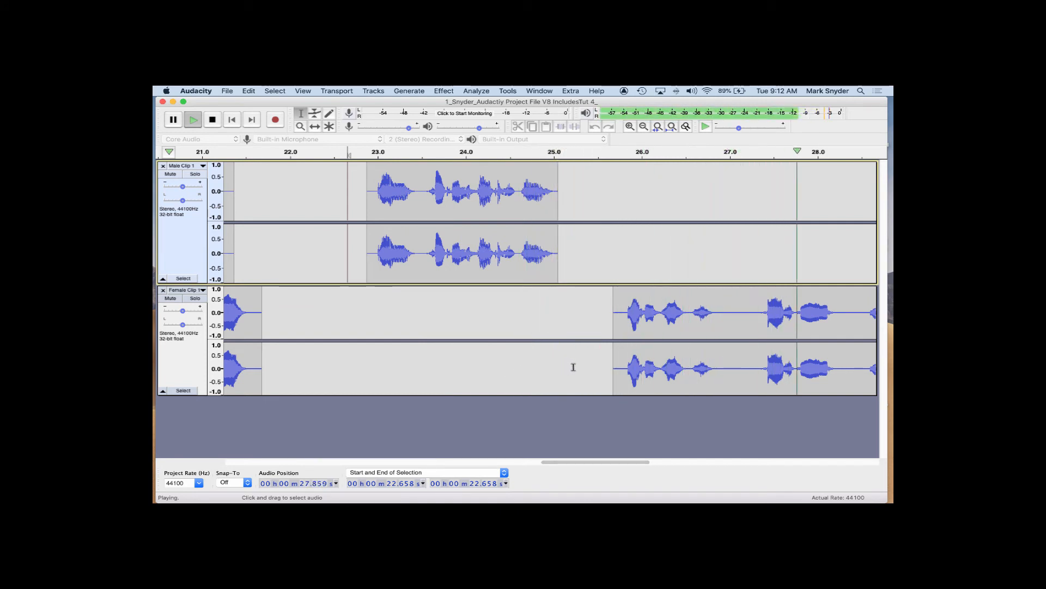
{"action": "key", "text": "space"}
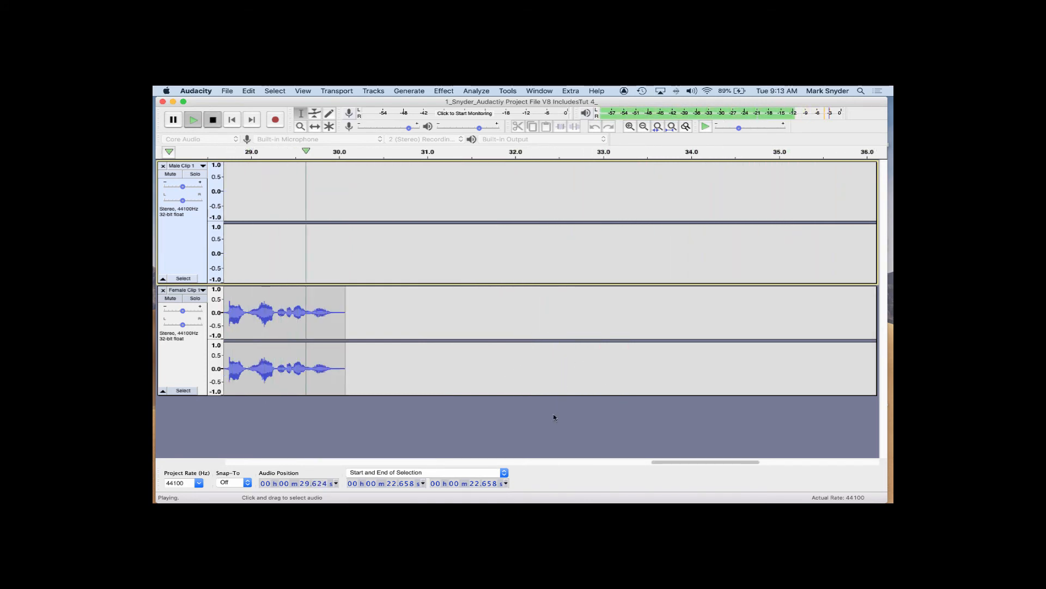
Delete the pause from about 26.9 to 27.3 seconds in the last female clip
{"action": "left_click_drag", "start_coordinate": [697, 465], "coordinate": [639, 462]}
{"action": "left_click_drag", "start_coordinate": [421, 309], "coordinate": [450, 323]}
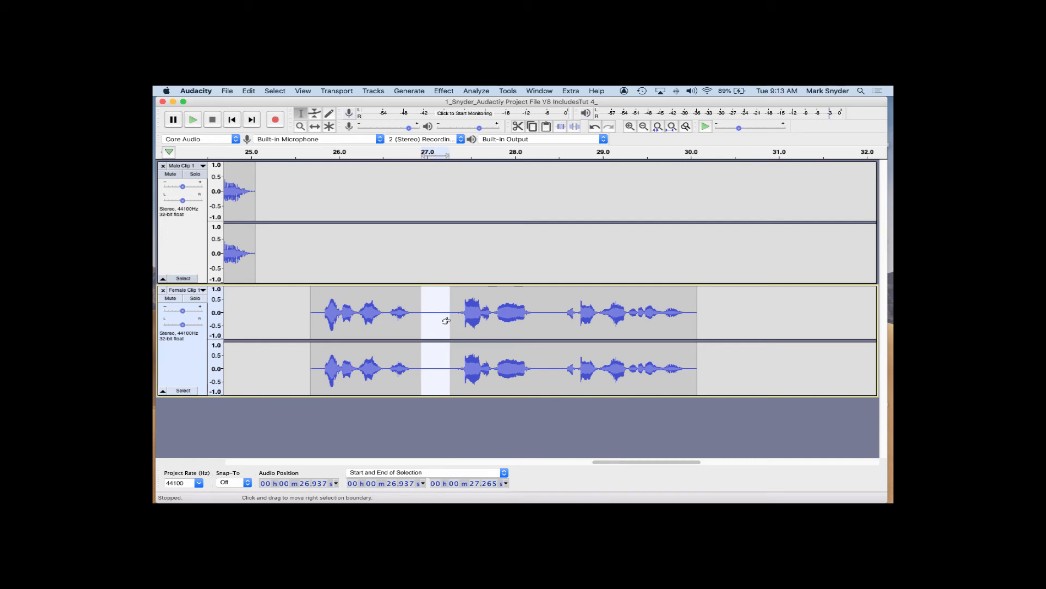
{"action": "key", "text": "Delete"}
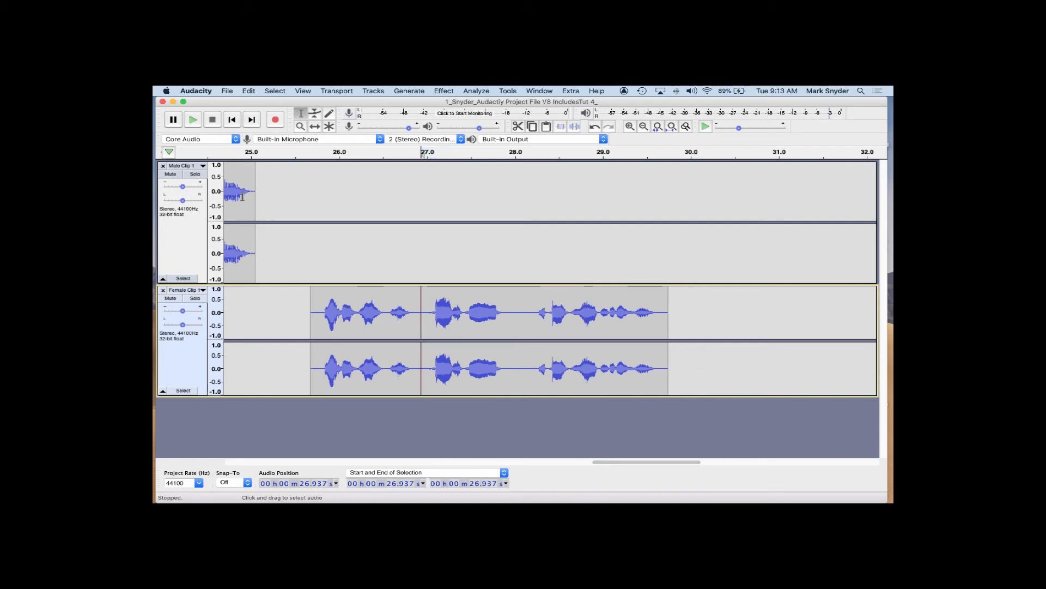
Play both tracks from the start of the last male clip, at about 22.9 seconds
{"action": "left_click_drag", "start_coordinate": [625, 463], "coordinate": [590, 463]}
{"action": "left_click", "coordinate": [270, 203]}
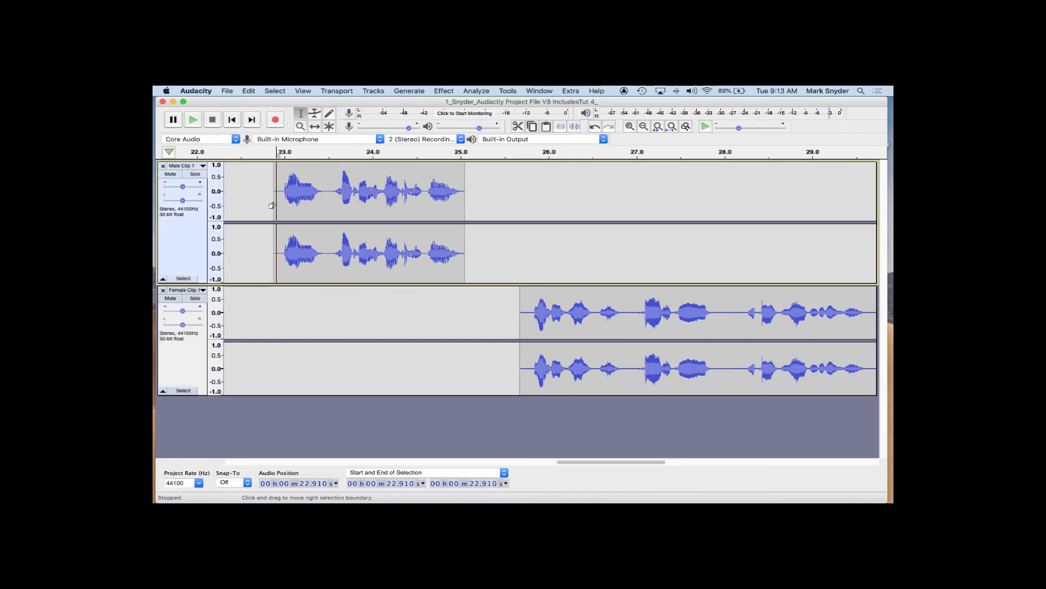
{"action": "key", "text": "space"}
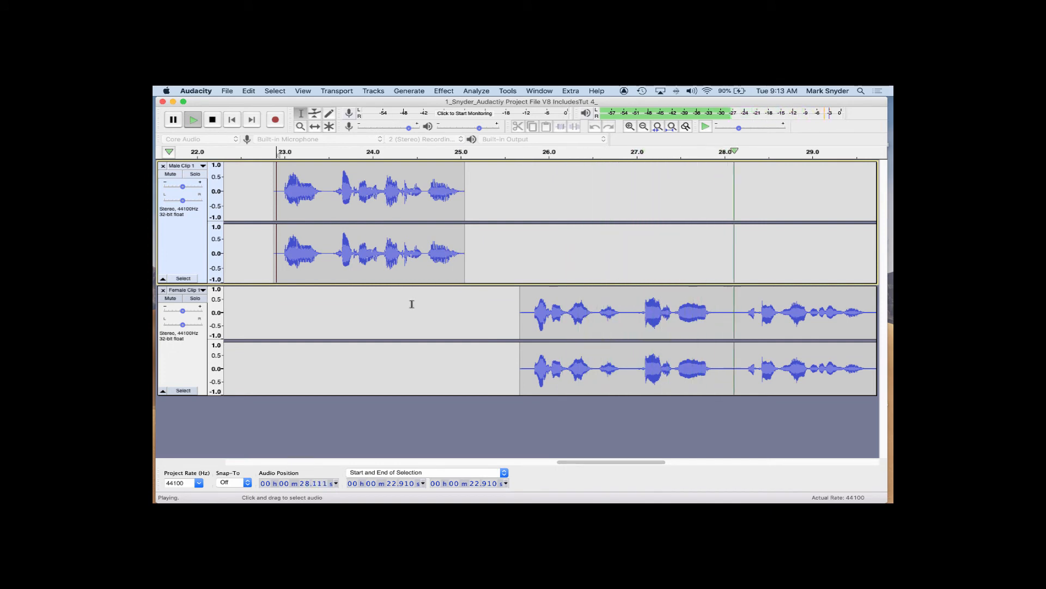
{"action": "key", "text": "space"}
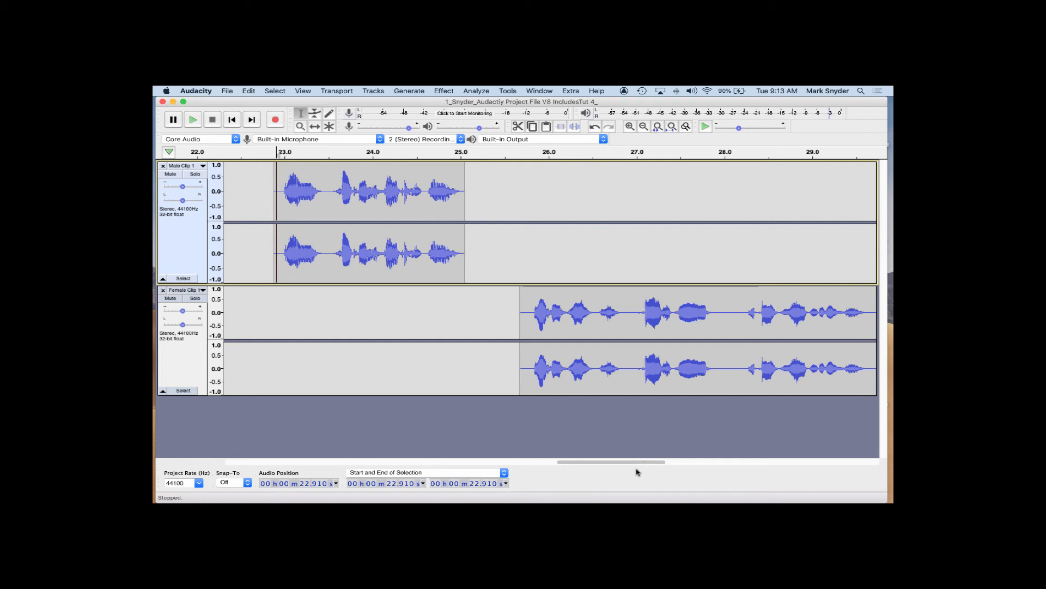
Play from about 17.4 seconds, and shift the female clip overlapping the male line to start at about 21.5 seconds
{"action": "left_click_drag", "start_coordinate": [640, 466], "coordinate": [512, 470]}
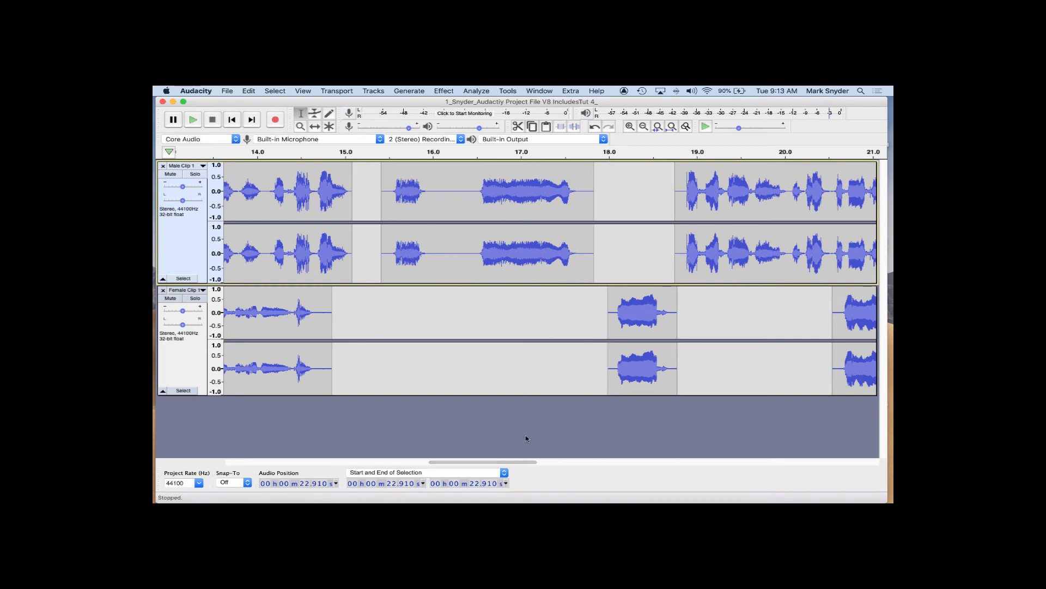
{"action": "left_click_drag", "start_coordinate": [497, 464], "coordinate": [509, 463]}
{"action": "left_click", "coordinate": [489, 313]}
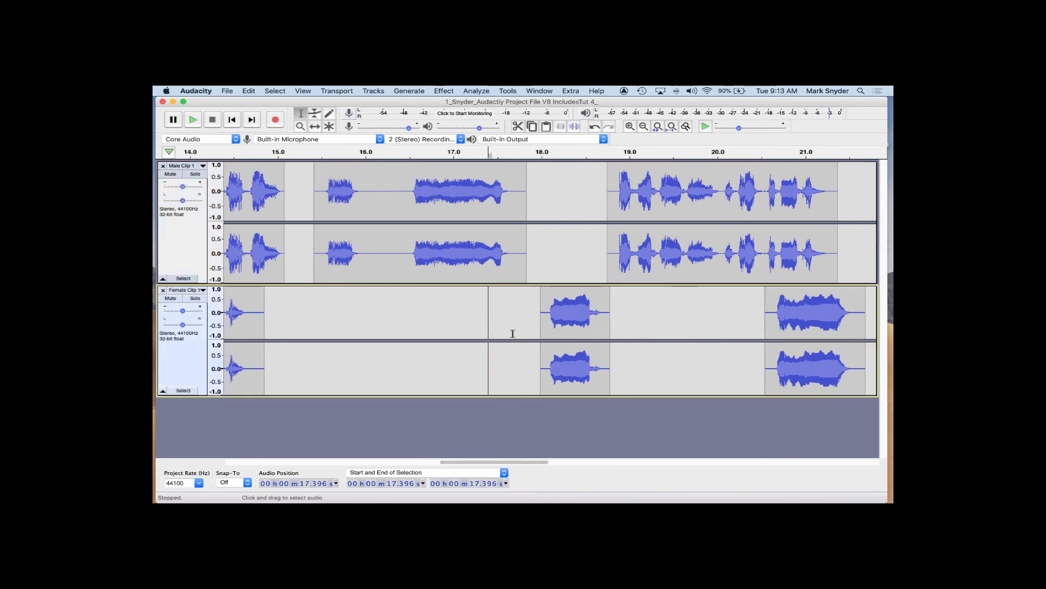
{"action": "key", "text": "space"}
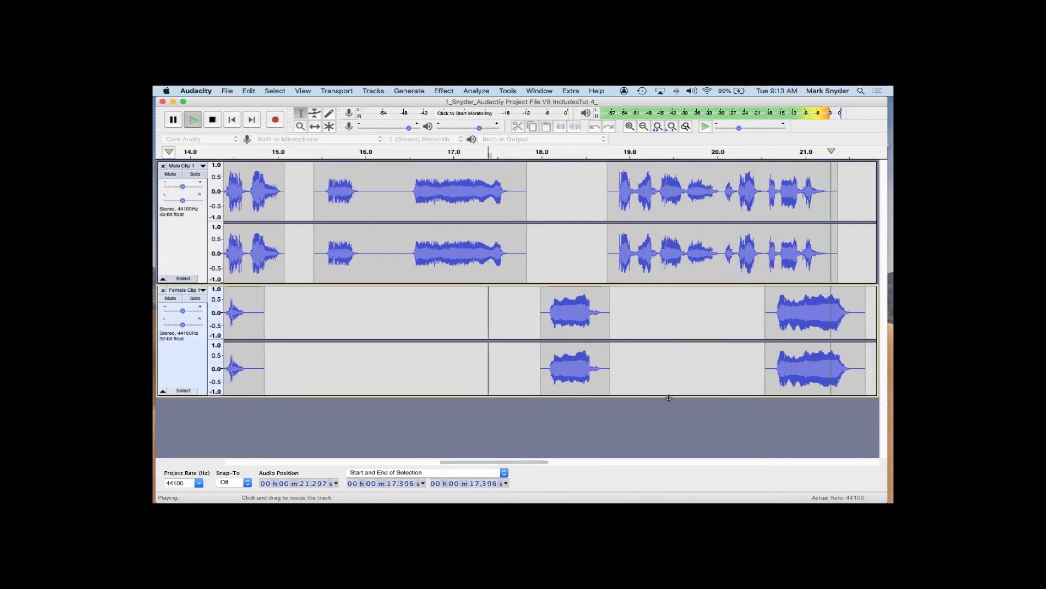
{"action": "key", "text": "space"}
{"action": "left_click_drag", "start_coordinate": [501, 462], "coordinate": [562, 462]}
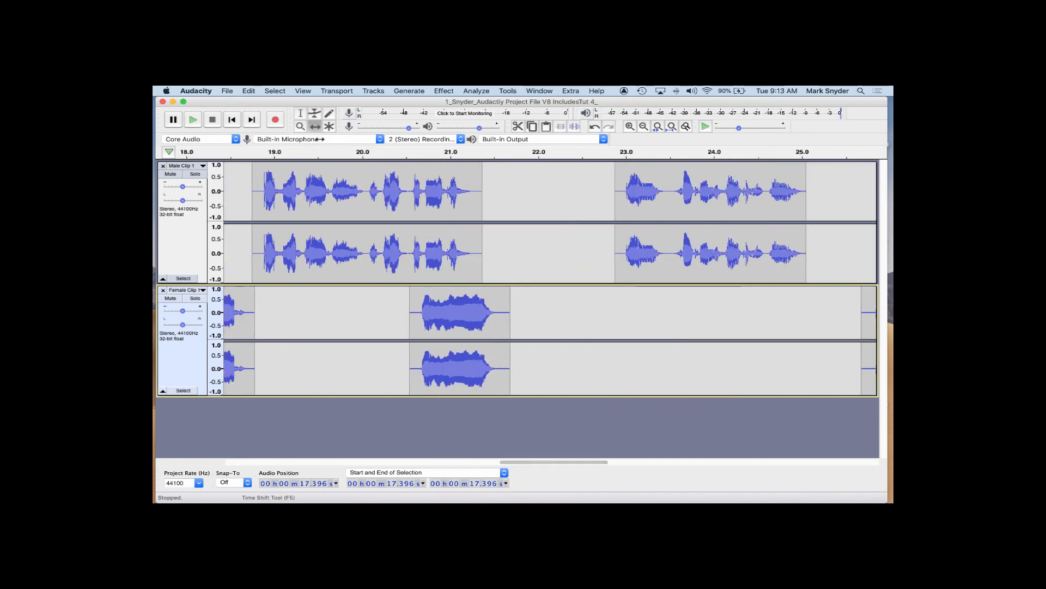
{"action": "left_click_drag", "start_coordinate": [444, 331], "coordinate": [522, 325]}
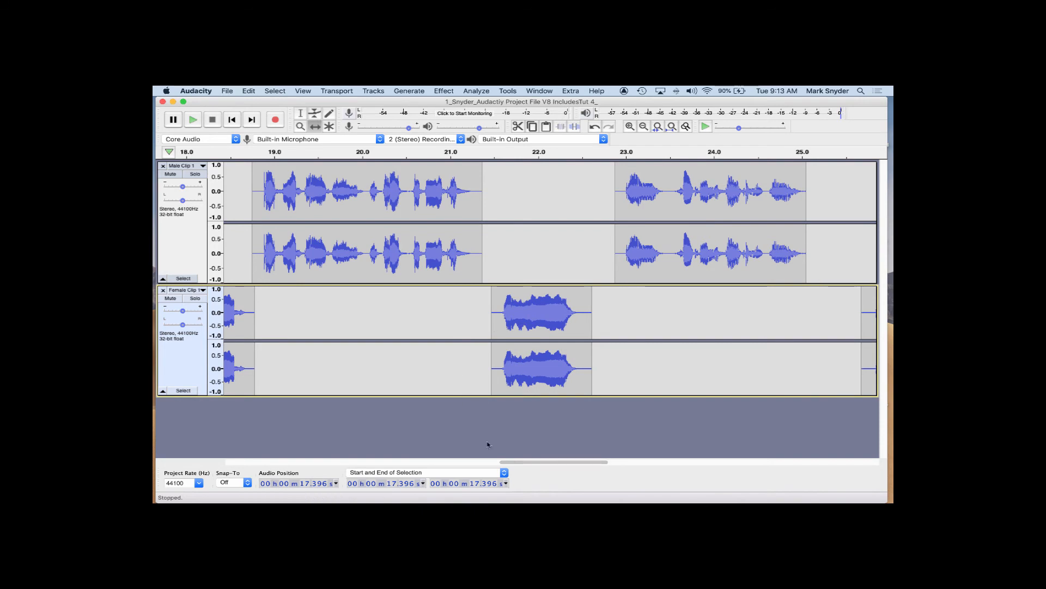
Play from about 16.4 seconds, and shift the short female clip at 18 seconds to start at about 17.7 seconds
{"action": "left_click_drag", "start_coordinate": [526, 462], "coordinate": [439, 462]}
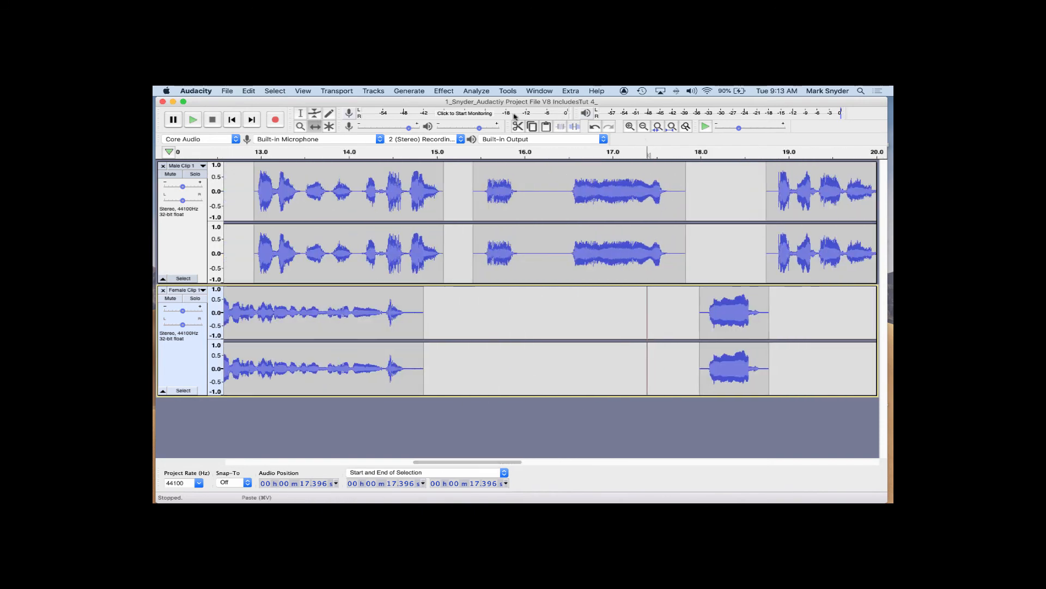
{"action": "left_click", "coordinate": [301, 114]}
{"action": "left_click", "coordinate": [560, 322]}
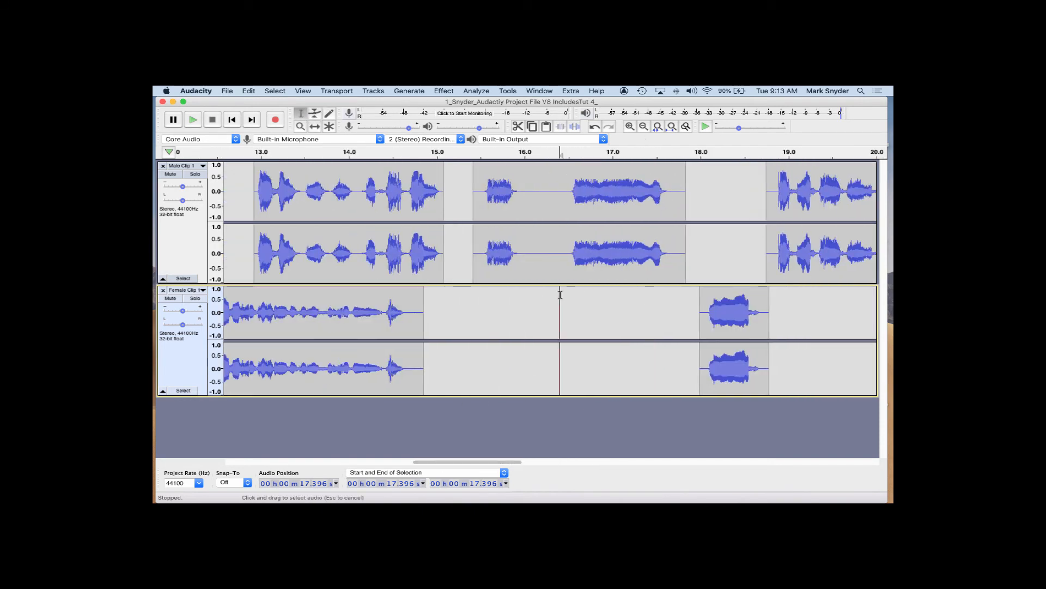
{"action": "key", "text": "space"}
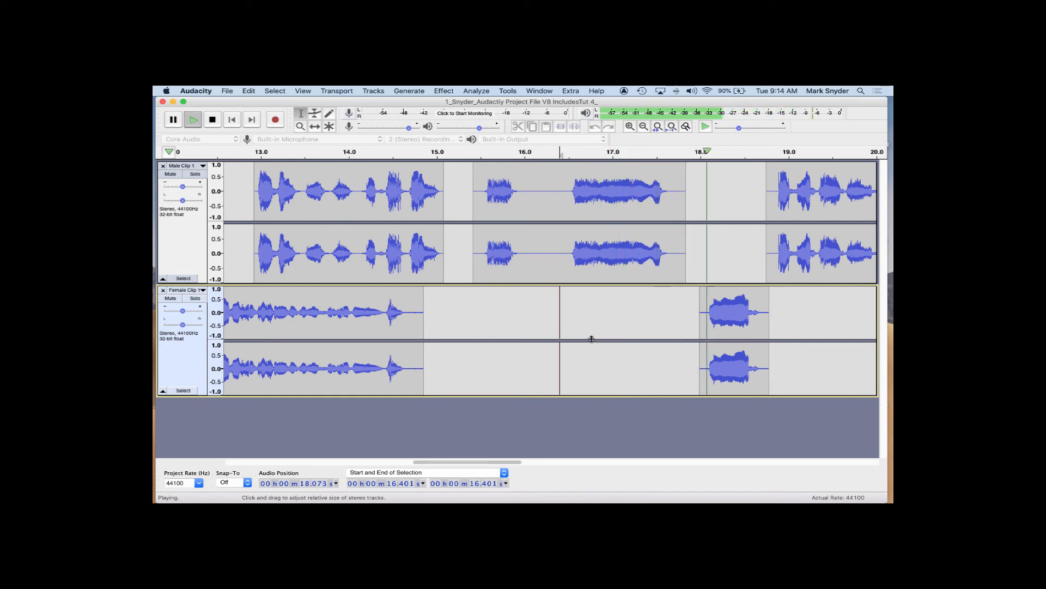
{"action": "key", "text": "space"}
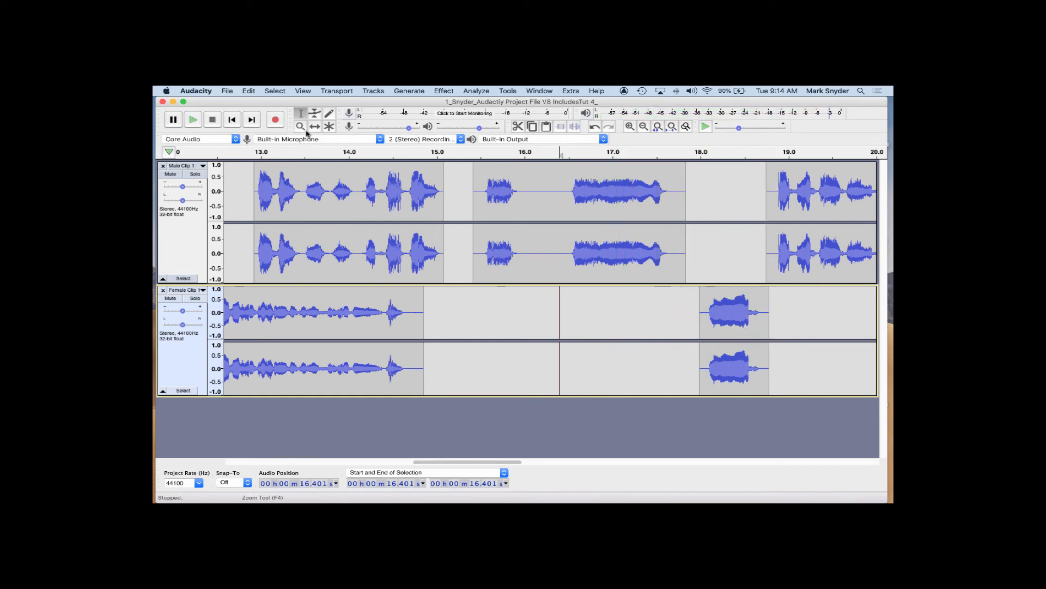
{"action": "left_click_drag", "start_coordinate": [732, 316], "coordinate": [704, 321]}
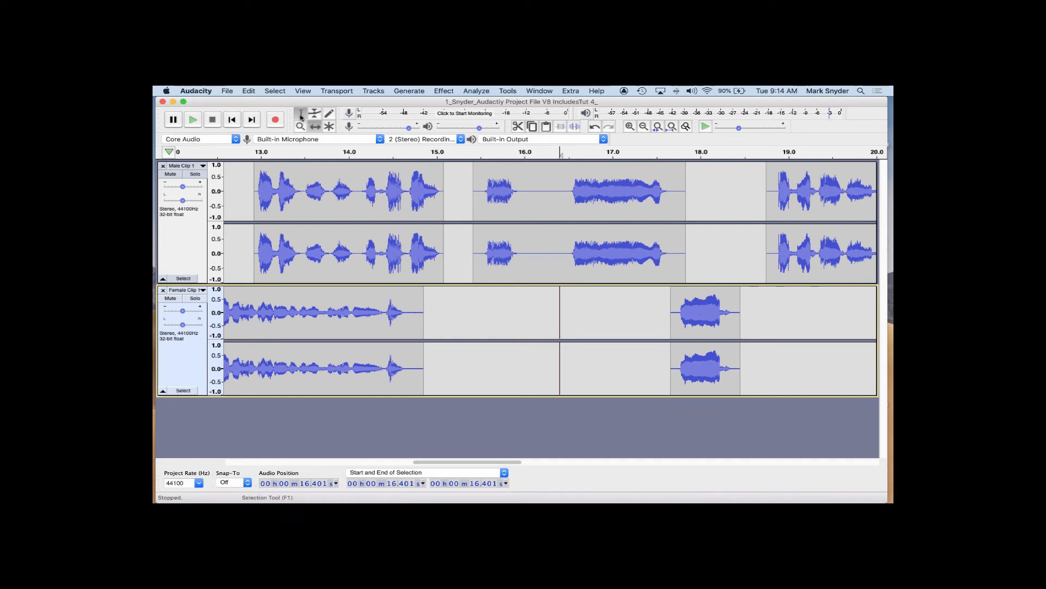
Shift the male clip following the short female clip to start at about 18.4 seconds, playing from about 16 seconds before and after
{"action": "left_click", "coordinate": [521, 252]}
{"action": "key", "text": "space"}
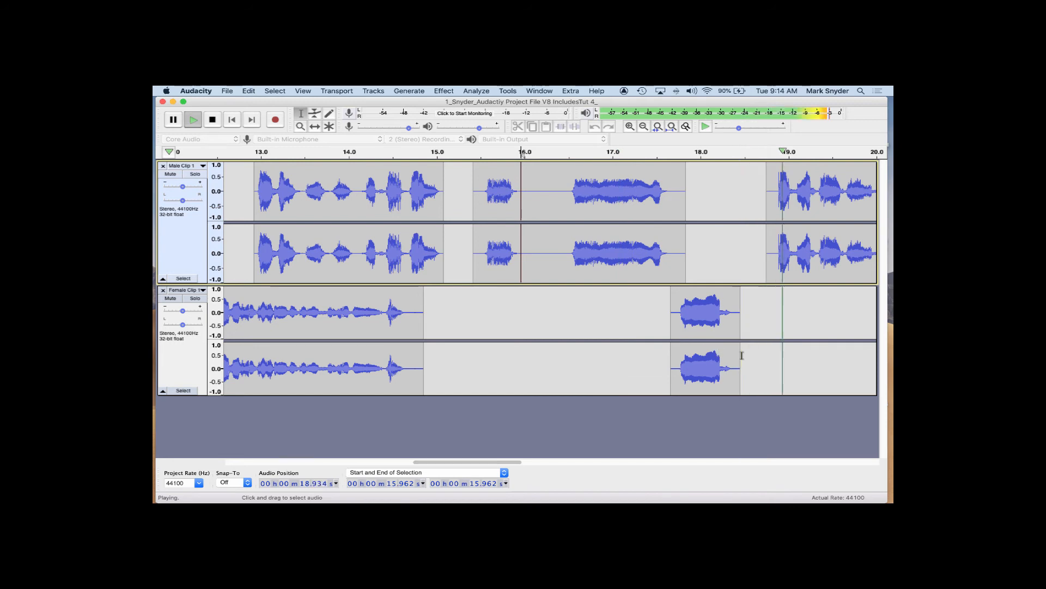
{"action": "key", "text": "space"}
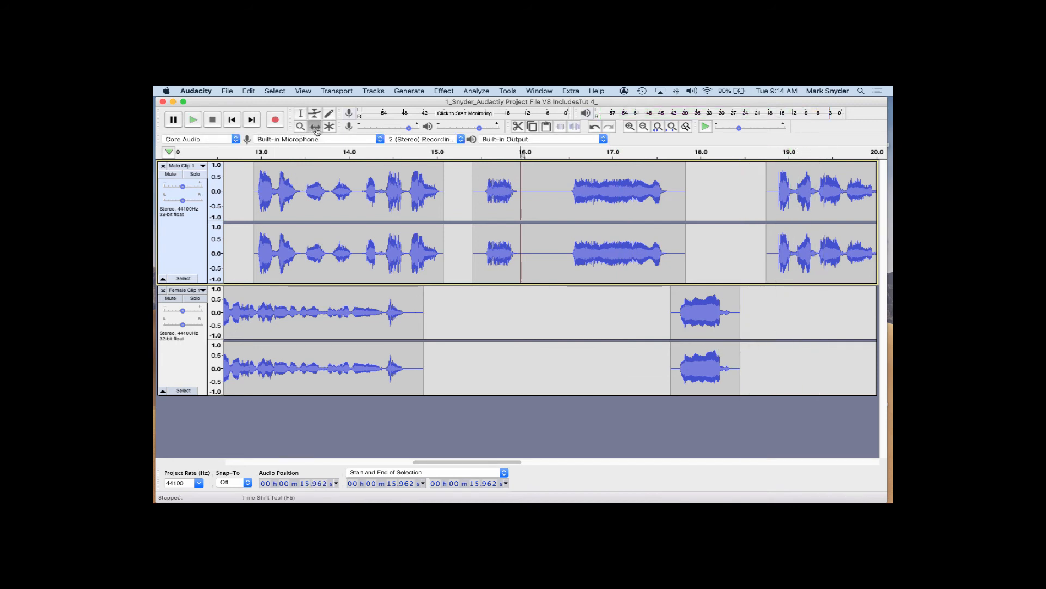
{"action": "left_click_drag", "start_coordinate": [807, 261], "coordinate": [773, 261]}
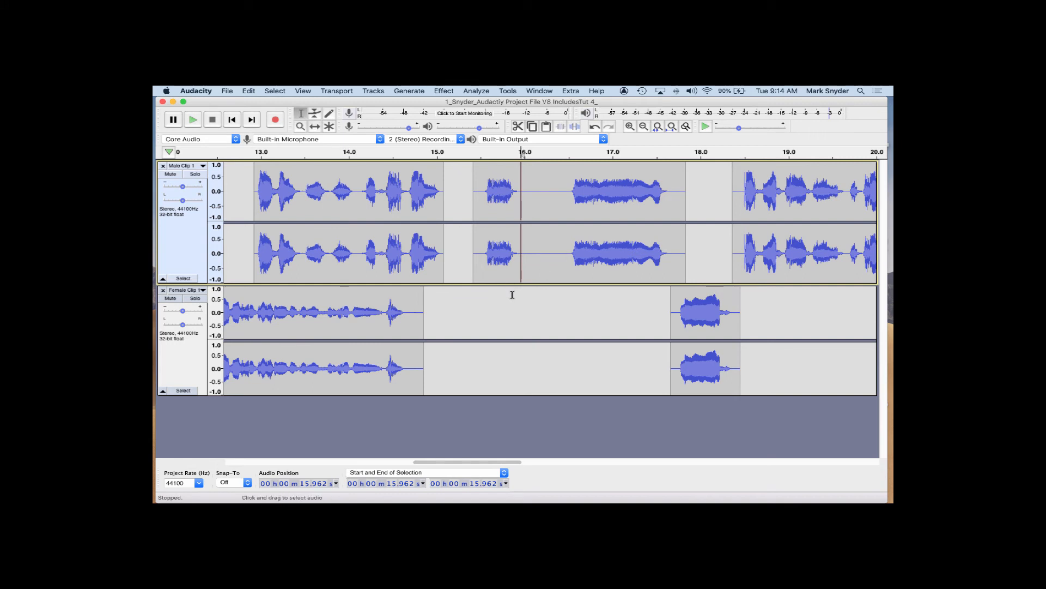
{"action": "key", "text": "space"}
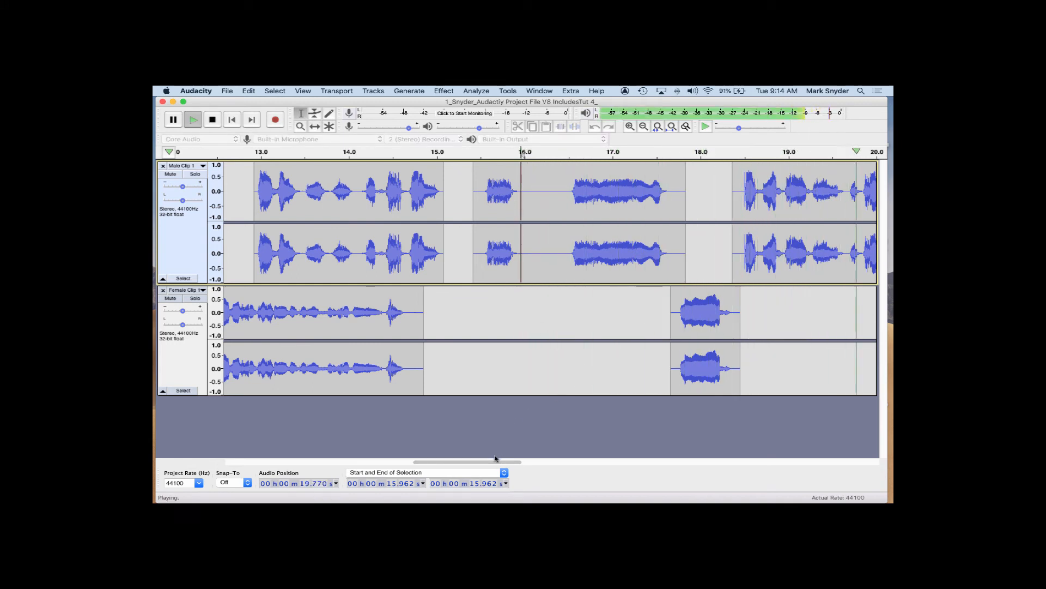
{"action": "key", "text": "space"}
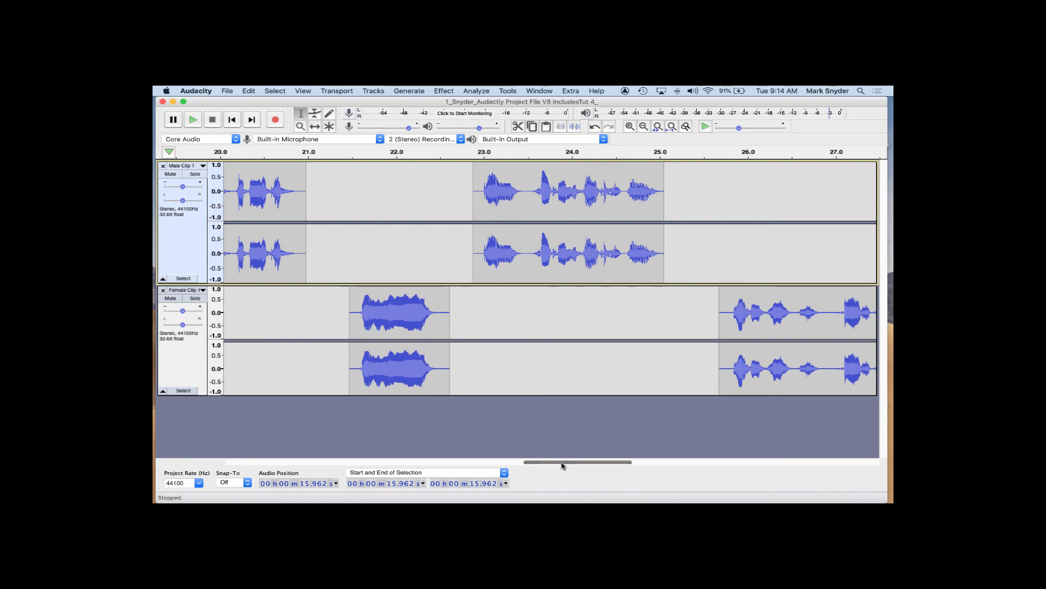
Select about 18.3 to 25.3 seconds on both tracks, shift those clips about 0.5 seconds later, and clear the selection
{"action": "left_click_drag", "start_coordinate": [563, 465], "coordinate": [592, 467]}
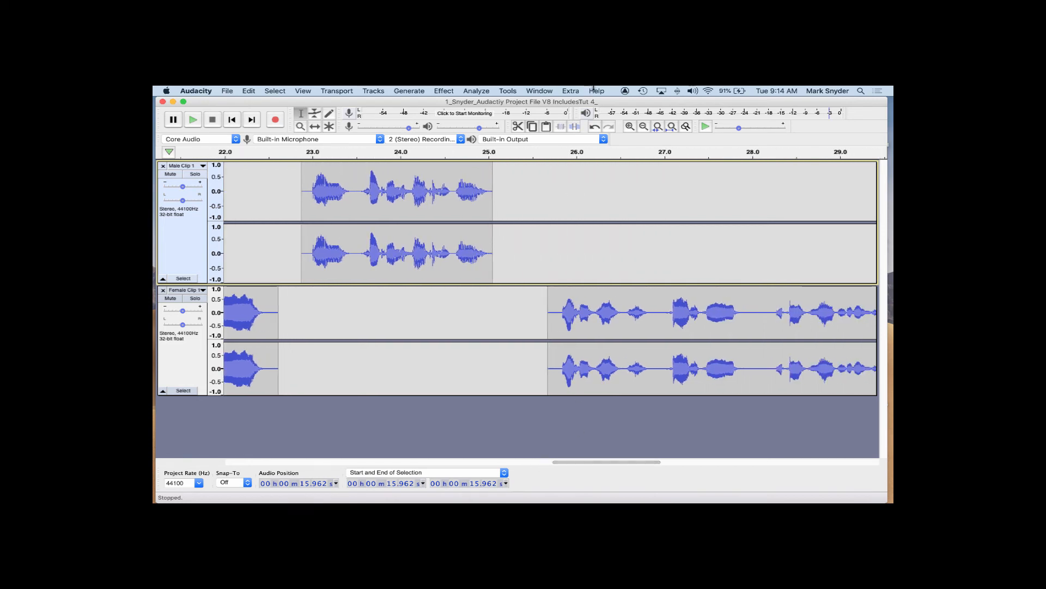
{"action": "left_click", "coordinate": [643, 126]}
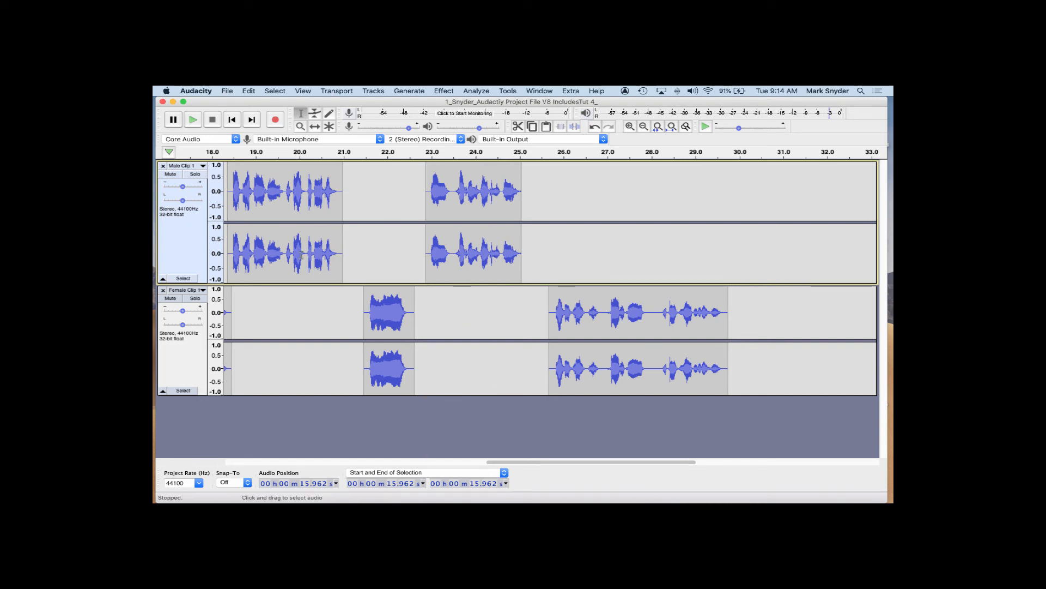
{"action": "left_click_drag", "start_coordinate": [535, 258], "coordinate": [225, 328]}
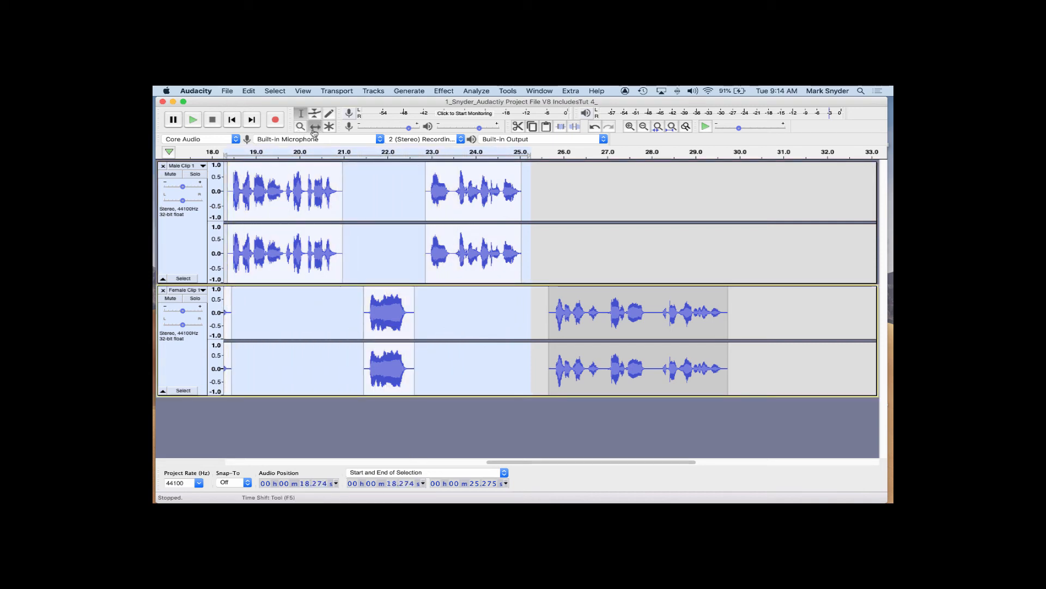
{"action": "left_click_drag", "start_coordinate": [457, 200], "coordinate": [480, 205]}
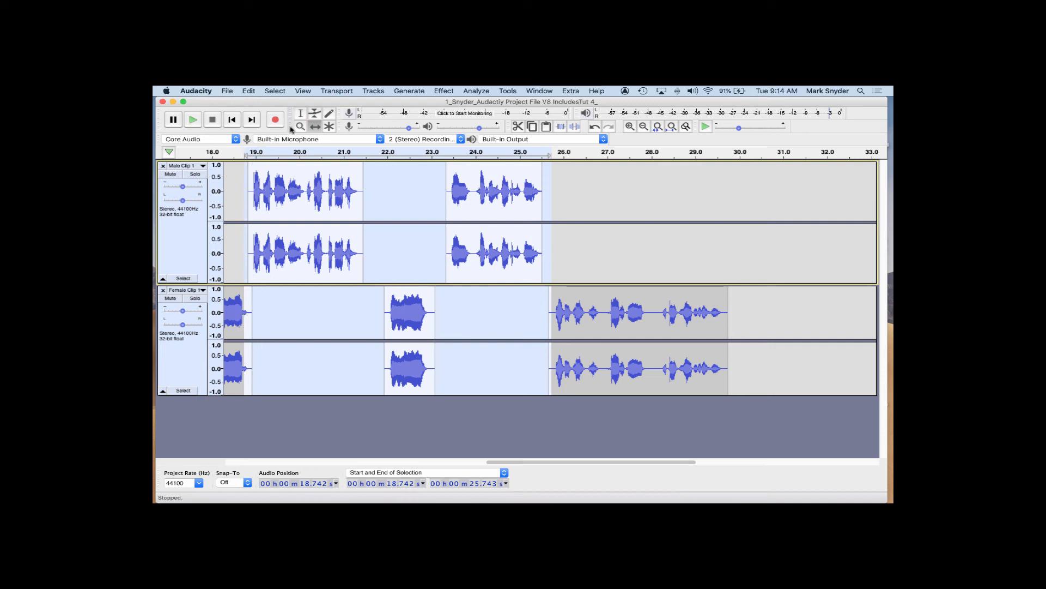
{"action": "left_click", "coordinate": [584, 205]}
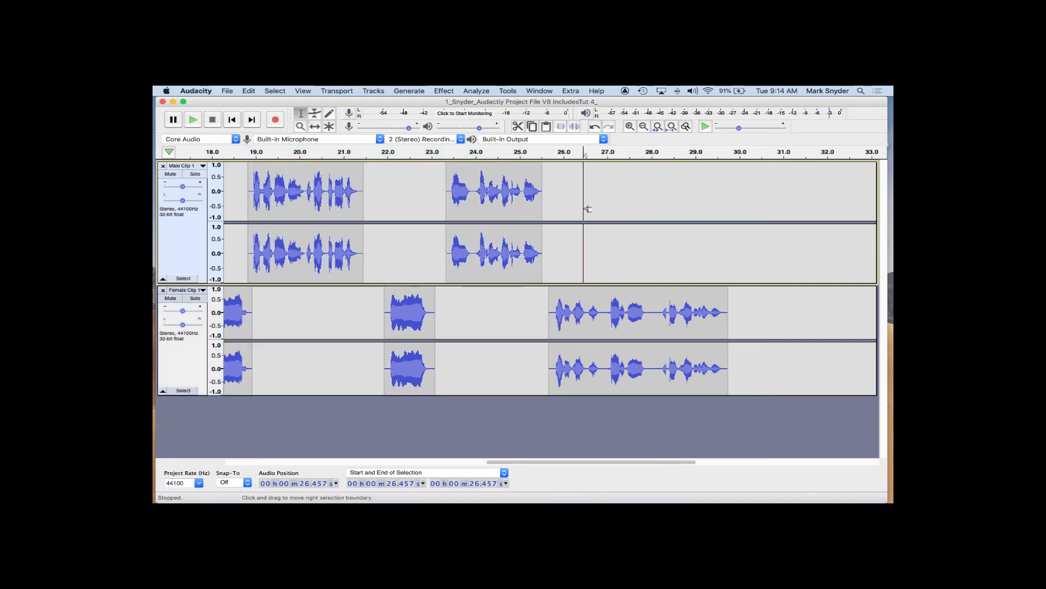
Shift the male clip at 18.8 seconds to start at about 19.3 seconds, playing from just before the clip before and after
{"action": "left_click", "coordinate": [249, 191]}
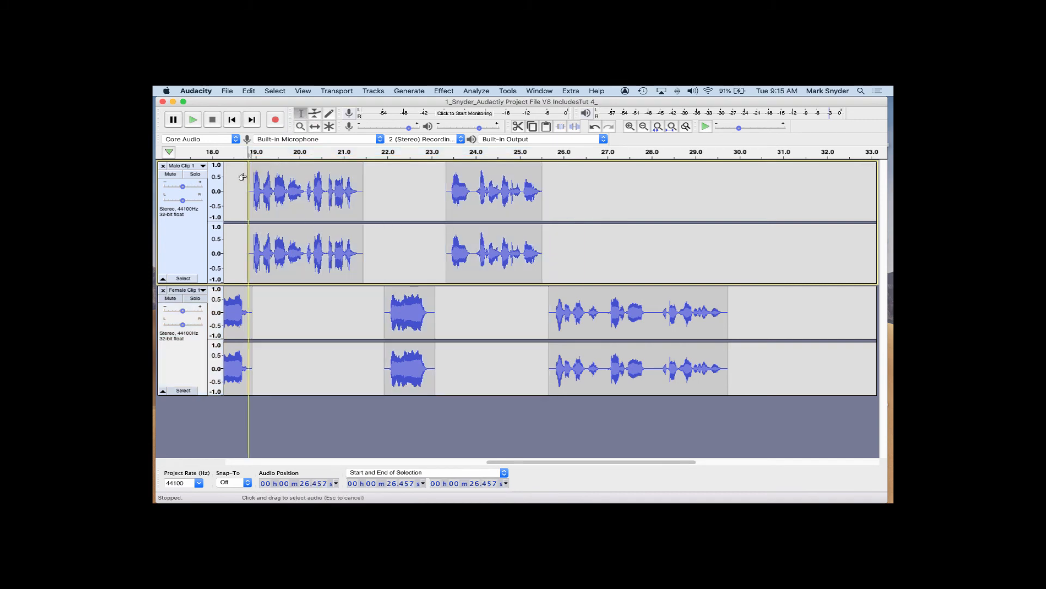
{"action": "key", "text": "space"}
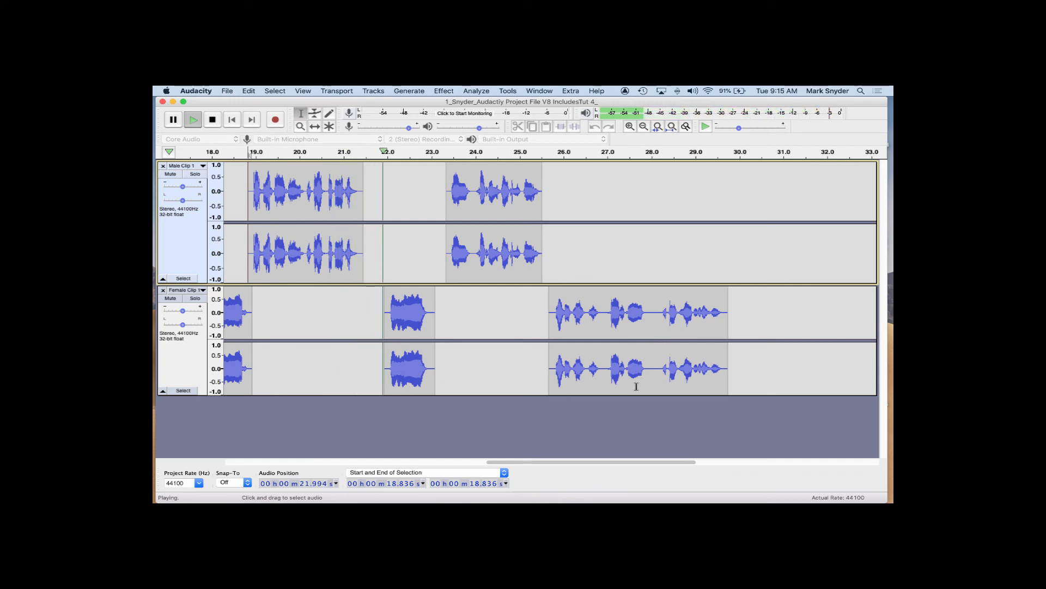
{"action": "key", "text": "space"}
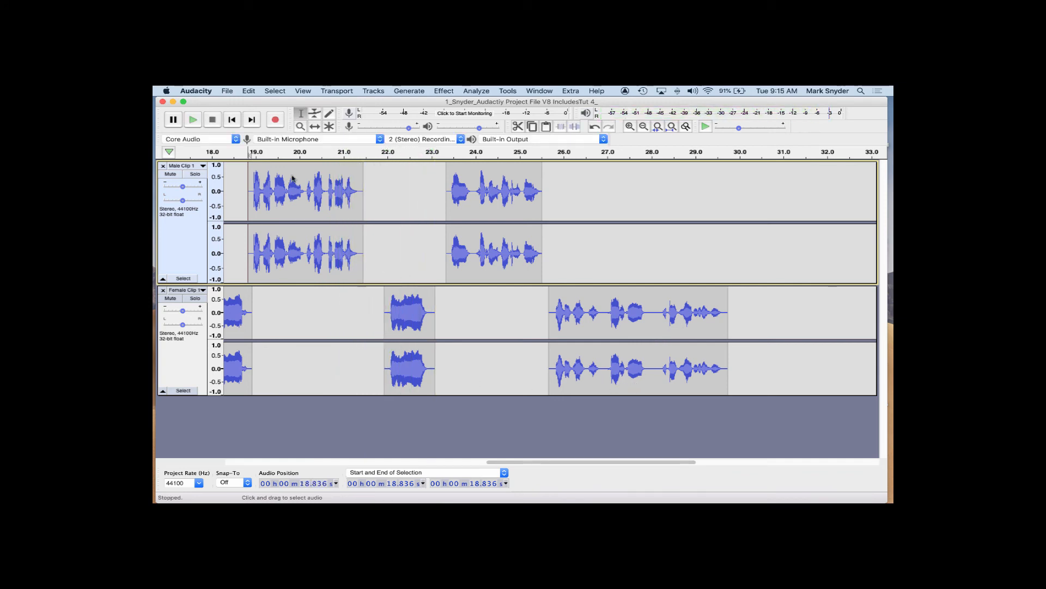
{"action": "left_click_drag", "start_coordinate": [306, 199], "coordinate": [329, 200]}
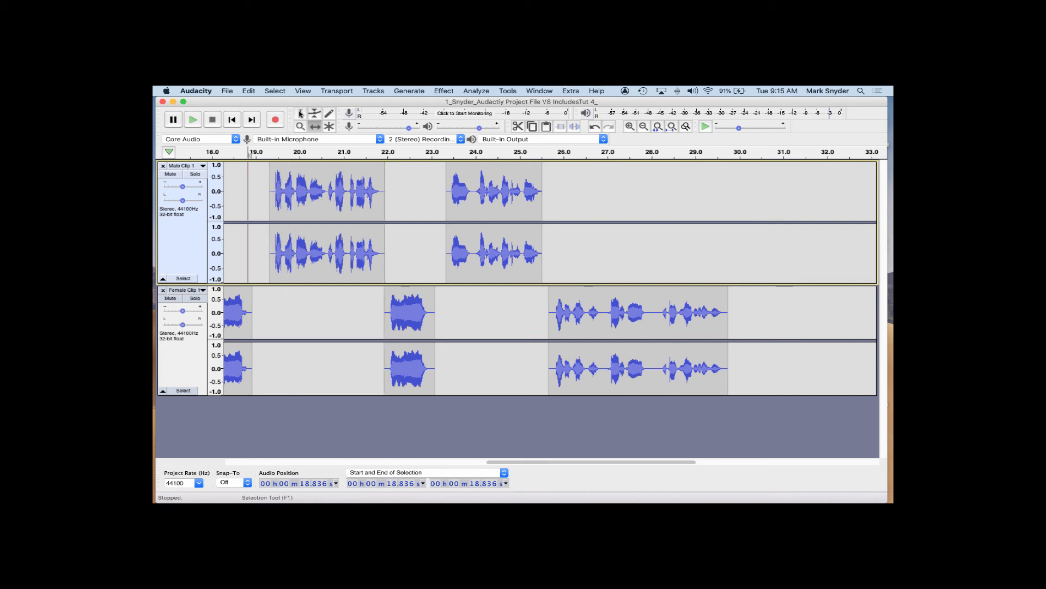
{"action": "left_click", "coordinate": [262, 196]}
{"action": "key", "text": "space"}
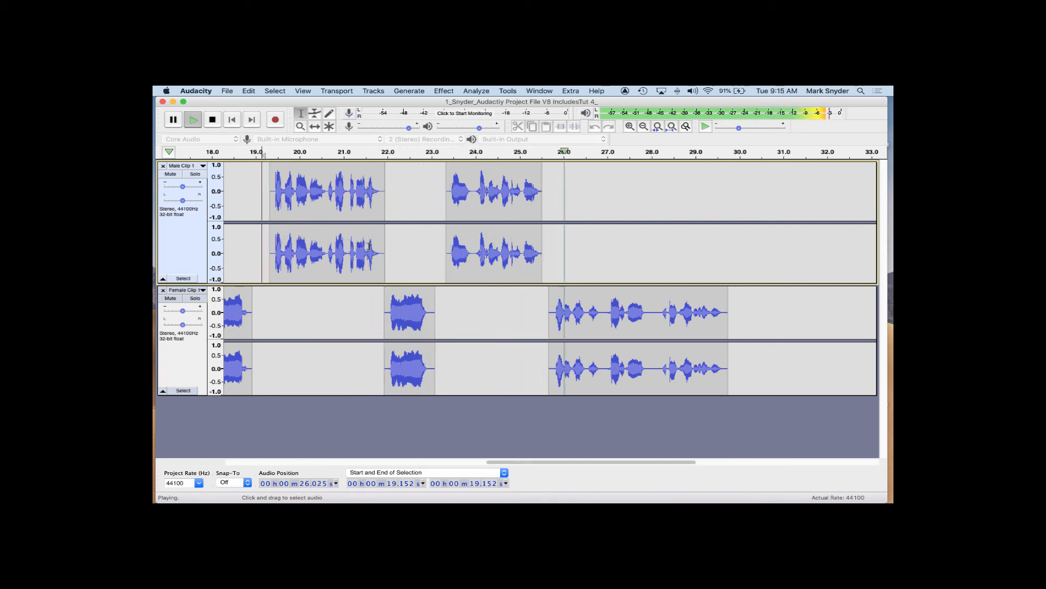
{"action": "key", "text": "space"}
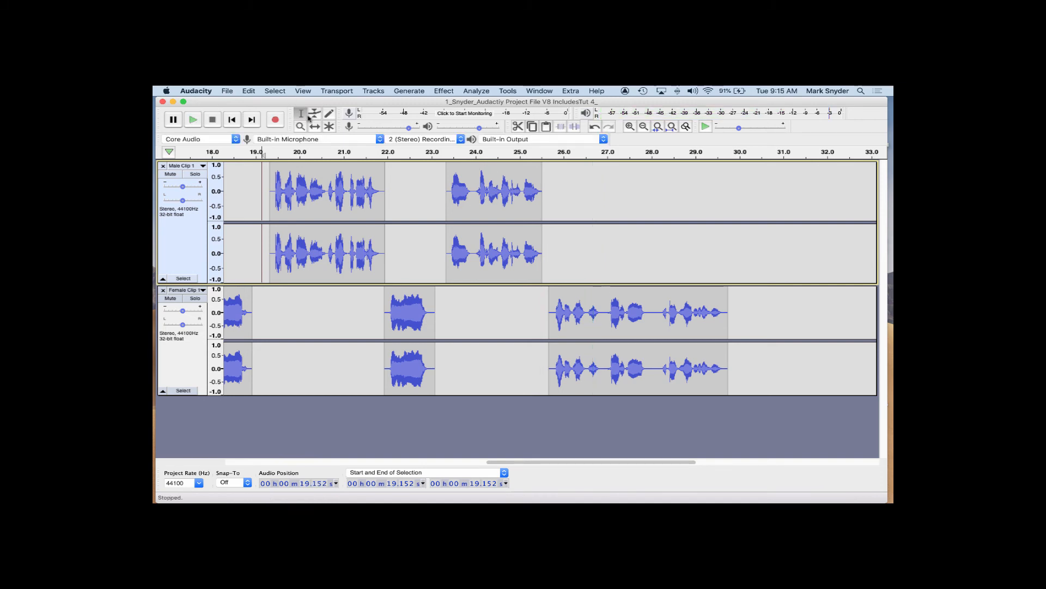
Shift the last male clip to start at about 23.2 seconds, play from about 19 seconds, and place the cursor at about 30 seconds
{"action": "left_click_drag", "start_coordinate": [524, 197], "coordinate": [511, 197]}
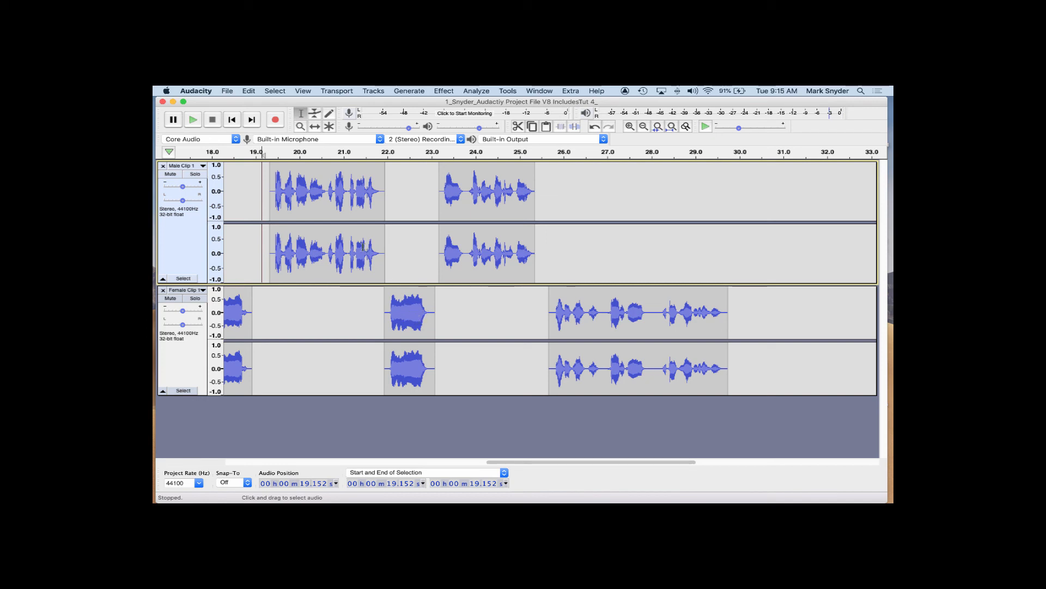
{"action": "left_click", "coordinate": [256, 174]}
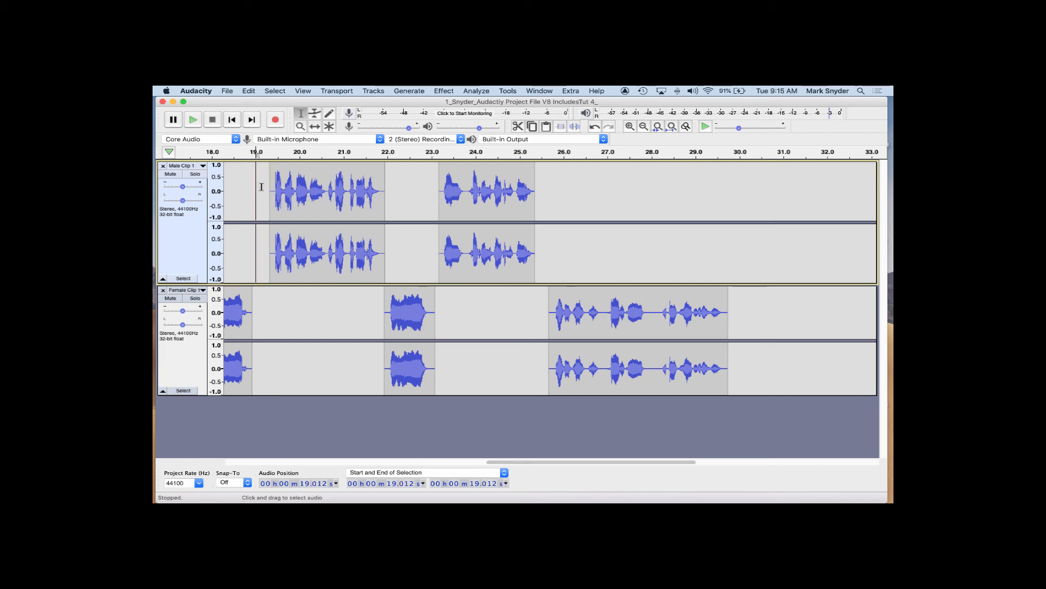
{"action": "key", "text": "space"}
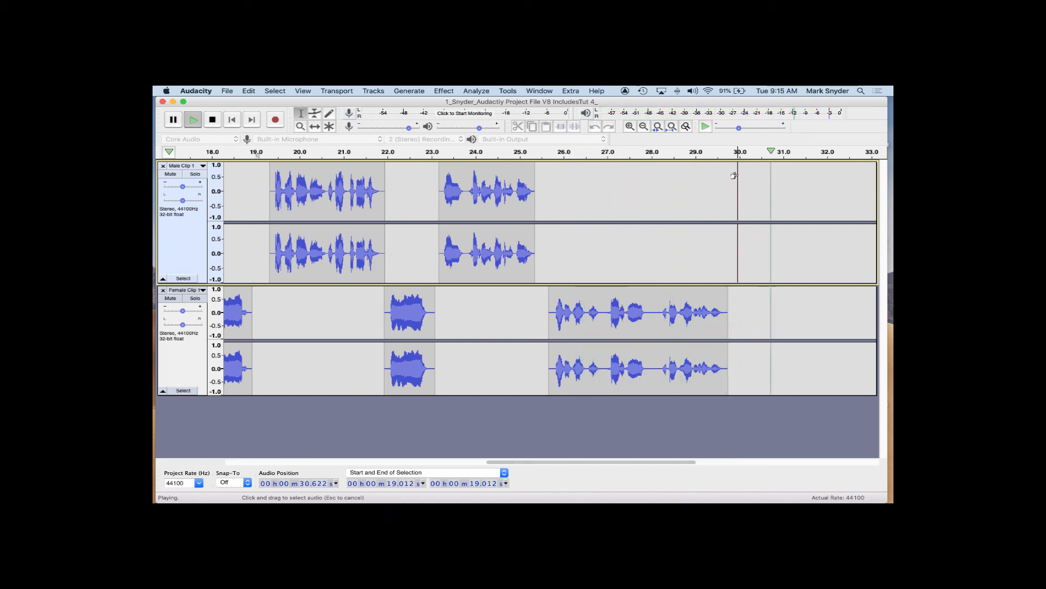
{"action": "left_click", "coordinate": [738, 229]}
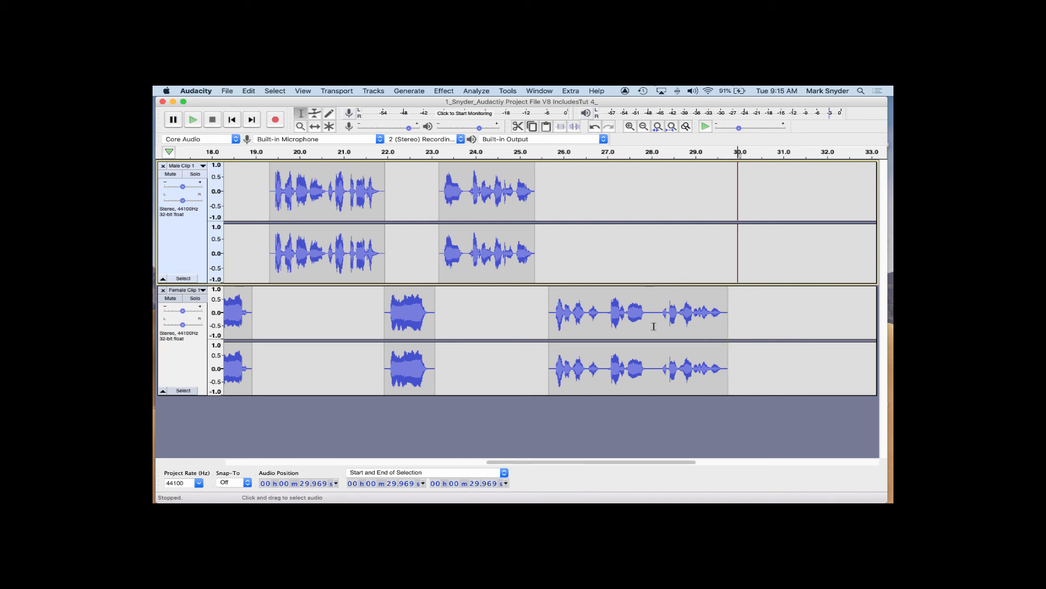
Play from about 16.7 seconds to hear the short female clip at 18 seconds between the male lines
{"action": "left_click_drag", "start_coordinate": [552, 464], "coordinate": [417, 466]}
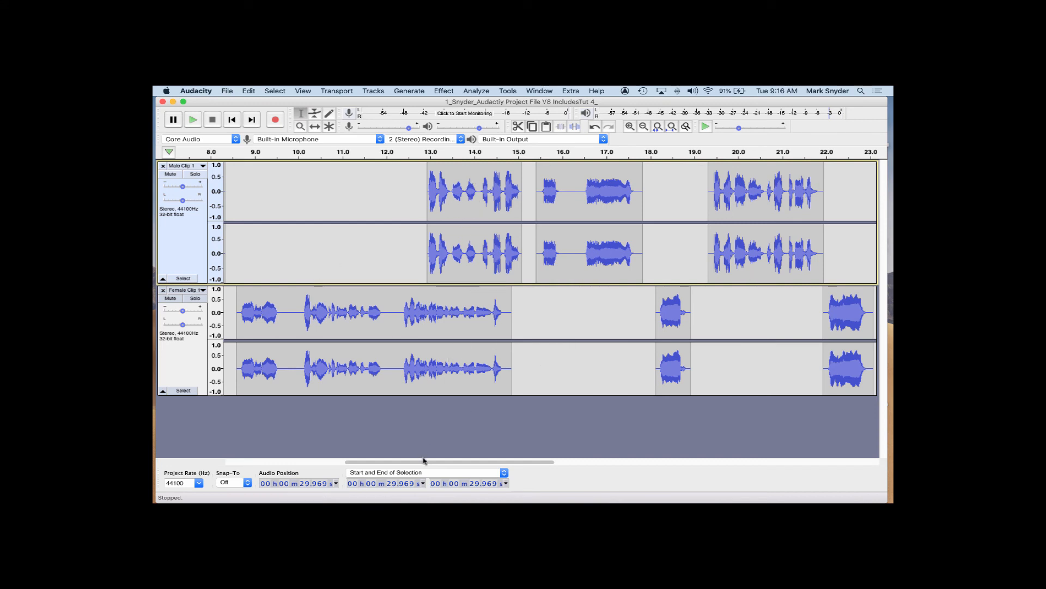
{"action": "left_click_drag", "start_coordinate": [434, 463], "coordinate": [553, 464]}
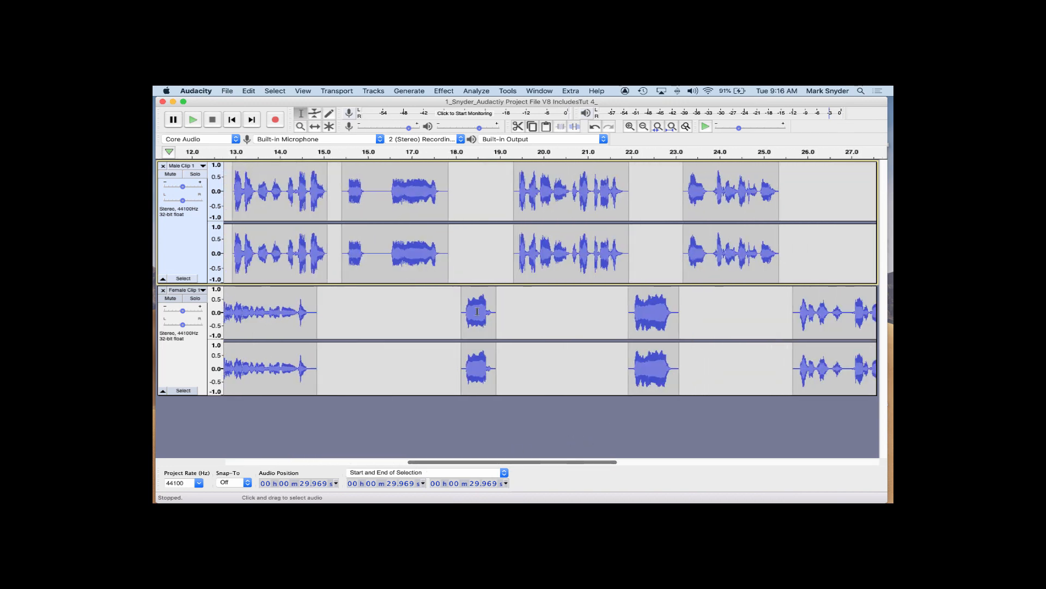
{"action": "left_click", "coordinate": [450, 308]}
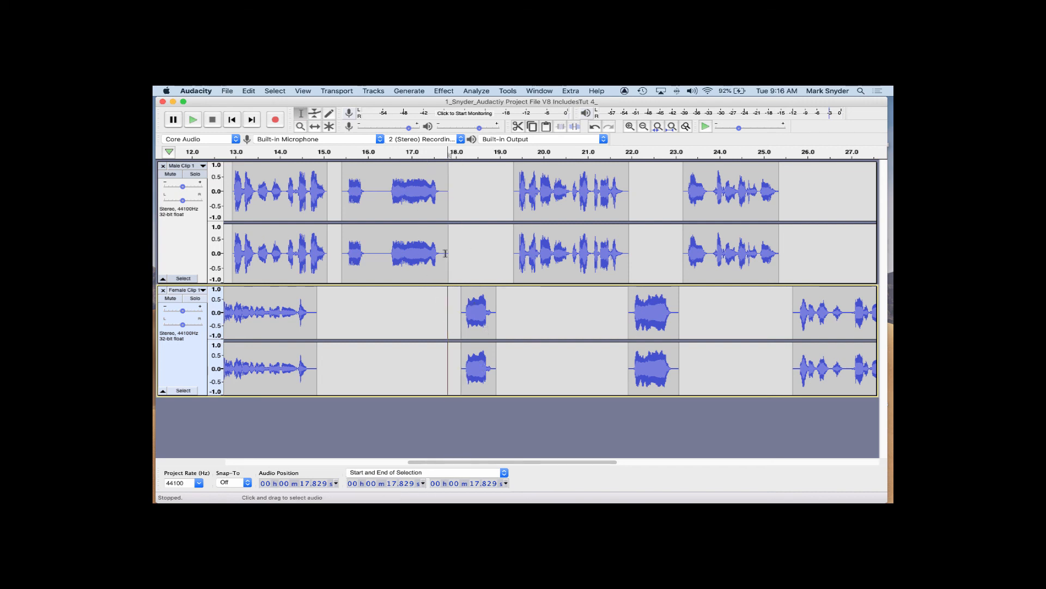
{"action": "left_click", "coordinate": [399, 206]}
{"action": "key", "text": "space"}
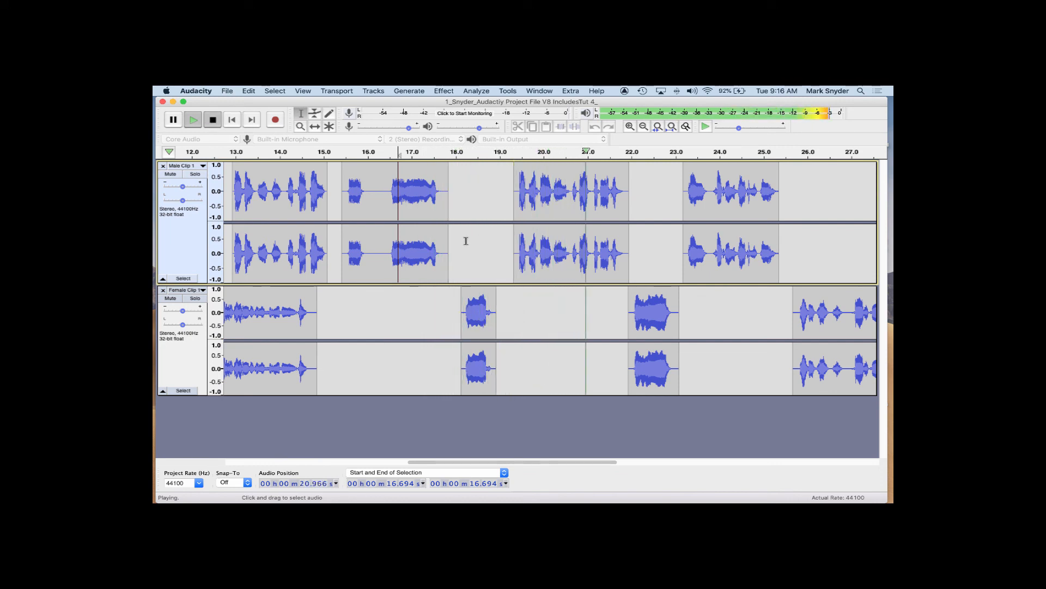
{"action": "key", "text": "space"}
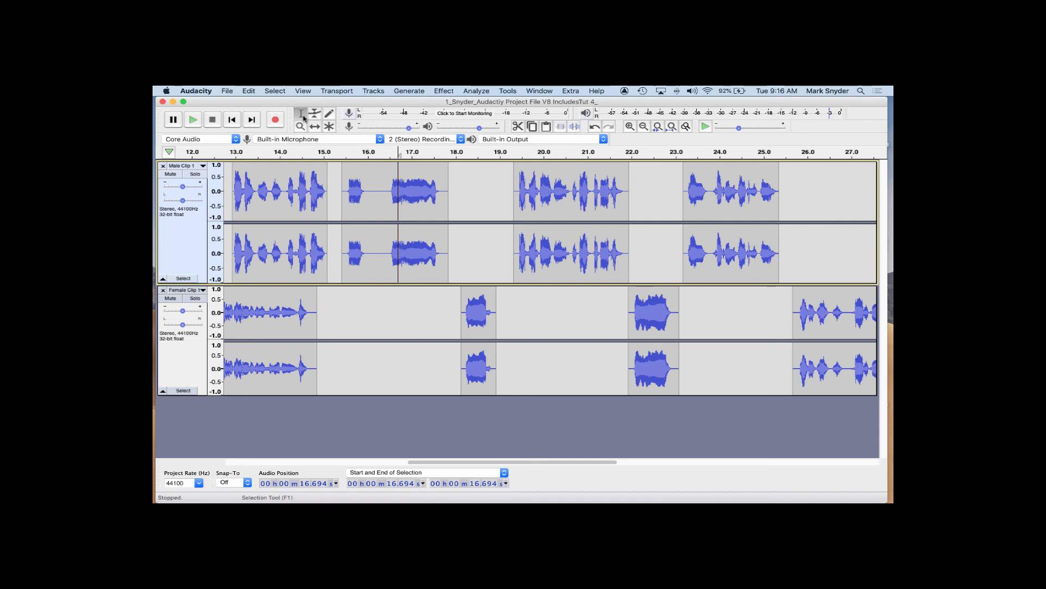
Delete about 17.7 to 19.3 seconds on the female track, and shift the male clip at 19.3 seconds to start at about 18.1 seconds
{"action": "left_click_drag", "start_coordinate": [512, 312], "coordinate": [444, 311]}
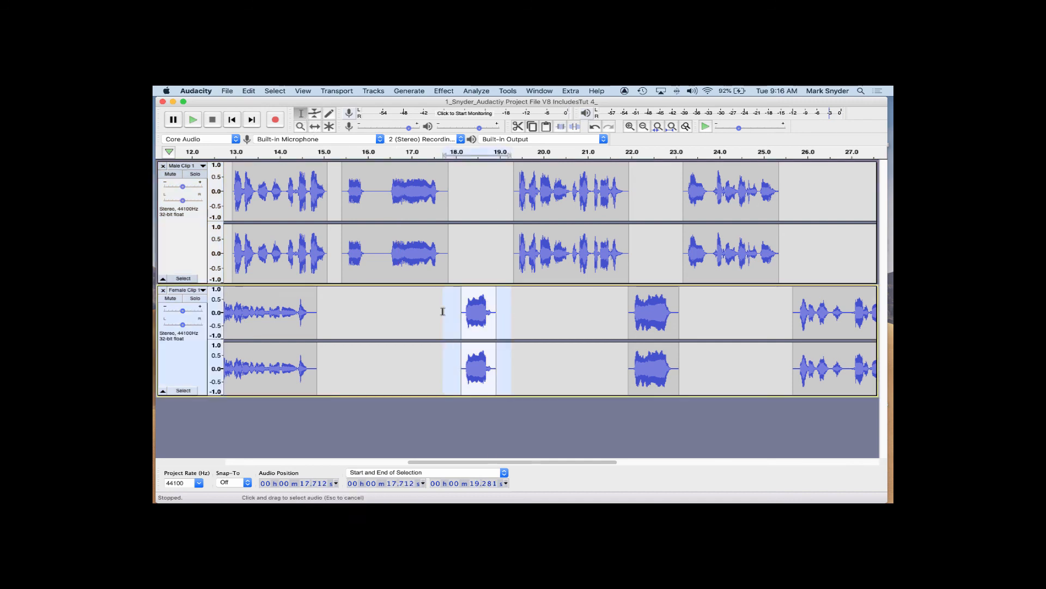
{"action": "key", "text": "Delete"}
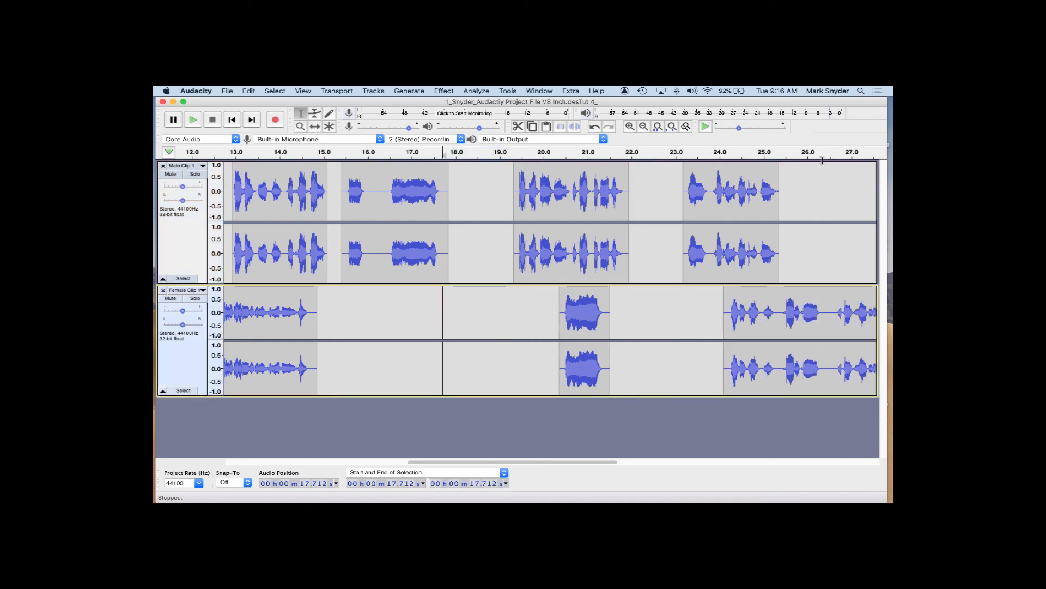
{"action": "left_click", "coordinate": [315, 126]}
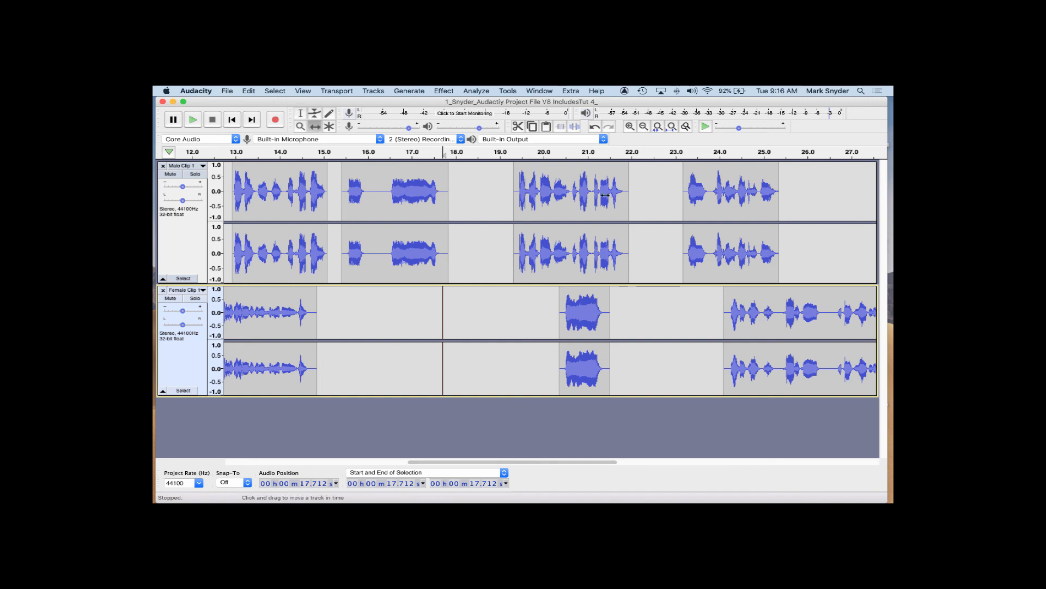
{"action": "left_click_drag", "start_coordinate": [597, 198], "coordinate": [544, 199]}
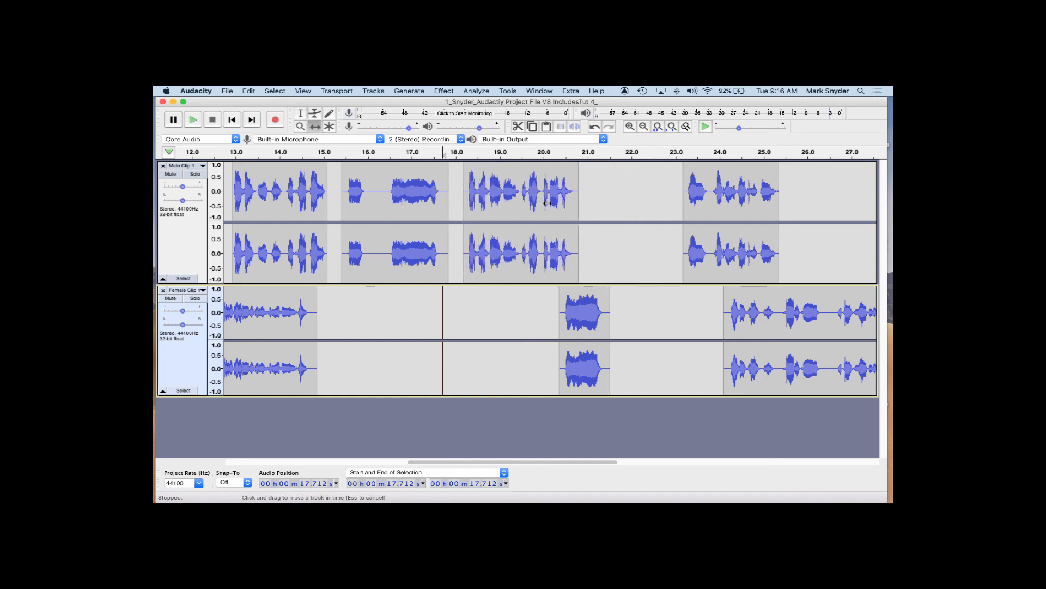
Play from about 16.1 seconds, and shift the short female clip at 20.3 seconds to start at about 20.7 seconds
{"action": "left_click", "coordinate": [300, 115]}
{"action": "left_click", "coordinate": [372, 181]}
{"action": "key", "text": "space"}
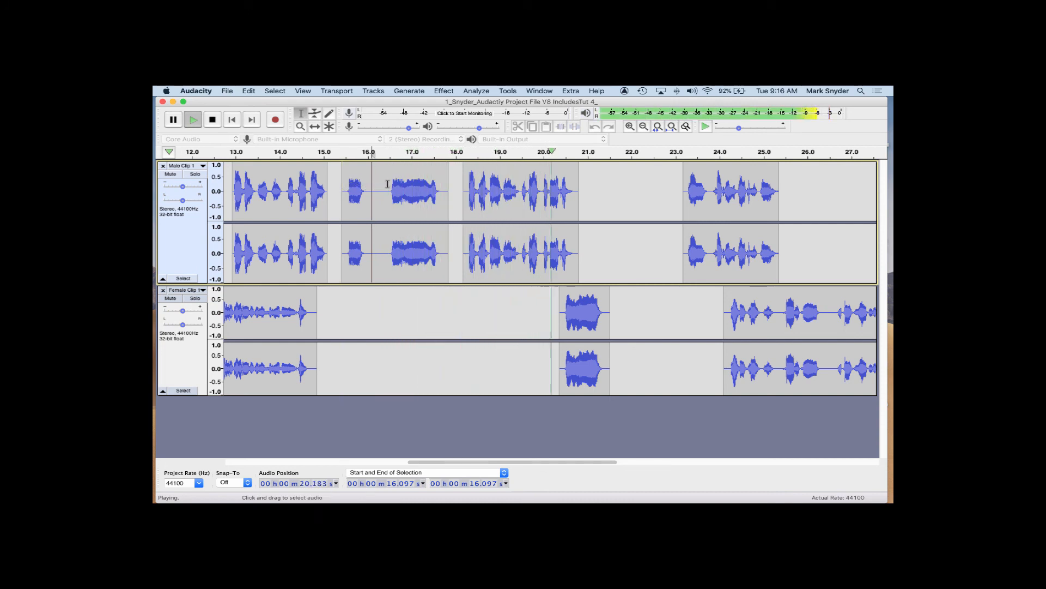
{"action": "key", "text": "space"}
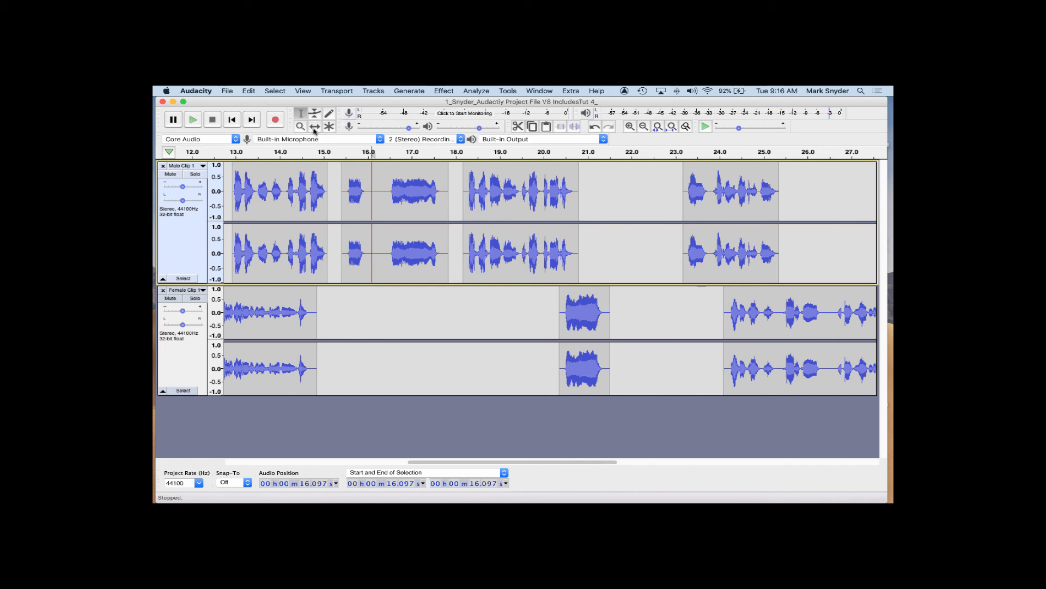
{"action": "left_click", "coordinate": [318, 131]}
{"action": "left_click_drag", "start_coordinate": [591, 322], "coordinate": [608, 321]}
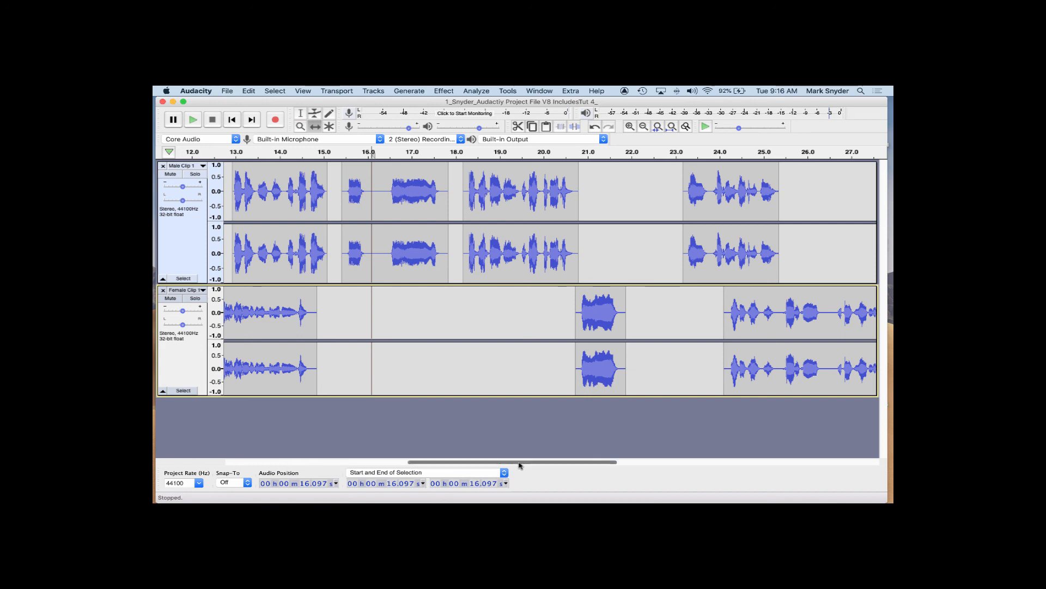
Shift the last female clip to start at about 25.8 seconds so it ends at about 29.9 seconds, marking the 30-second limit with the cursor
{"action": "left_click_drag", "start_coordinate": [515, 462], "coordinate": [489, 464]}
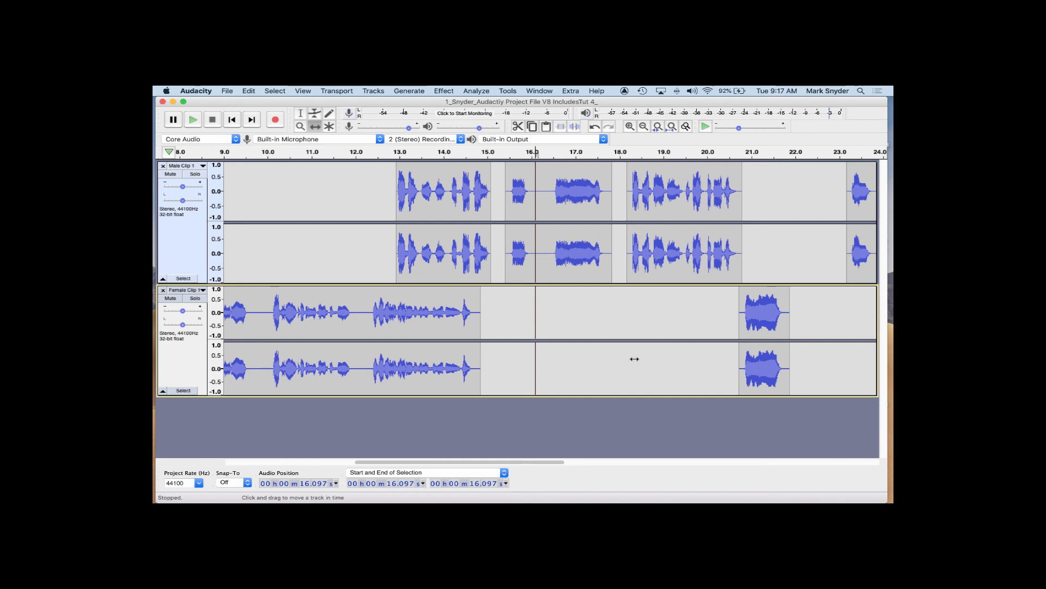
{"action": "left_click_drag", "start_coordinate": [550, 463], "coordinate": [595, 438]}
{"action": "scroll", "coordinate": [493, 472], "scroll_direction": "left", "scroll_amount": 10}
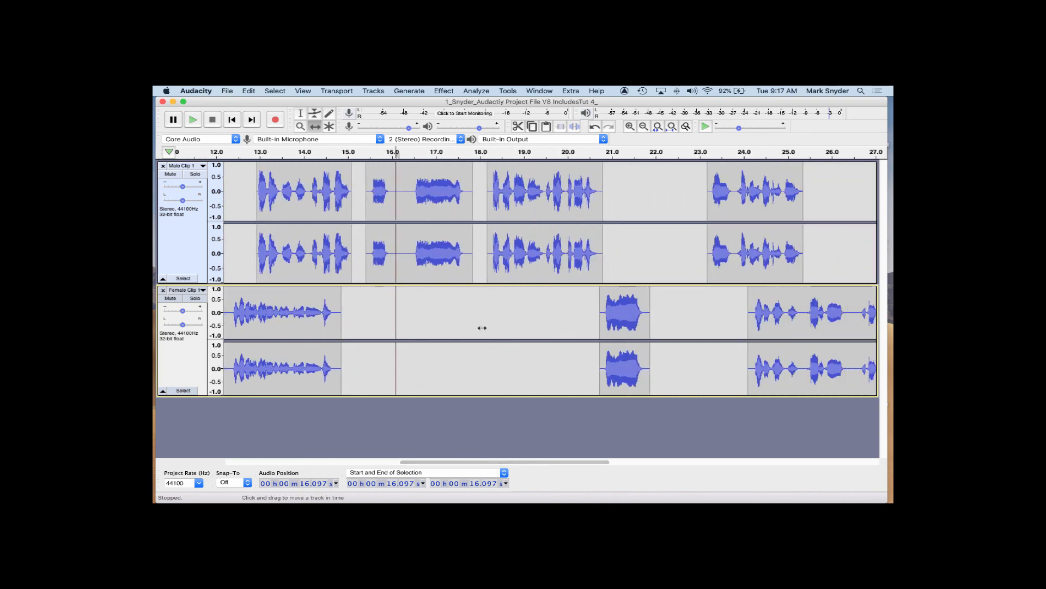
{"action": "left_click_drag", "start_coordinate": [536, 460], "coordinate": [664, 480]}
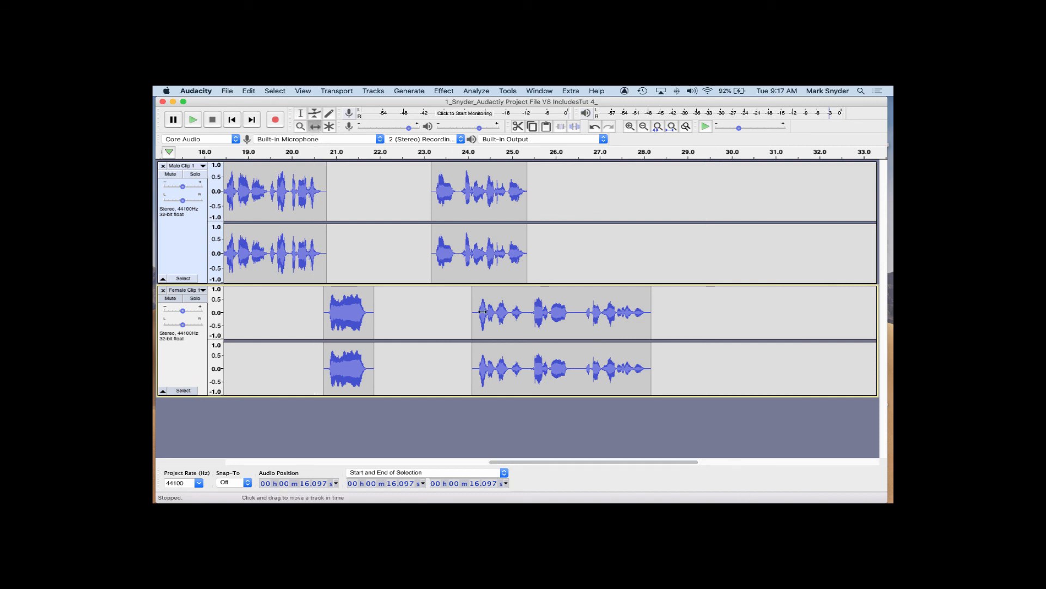
{"action": "left_click_drag", "start_coordinate": [573, 315], "coordinate": [662, 316]}
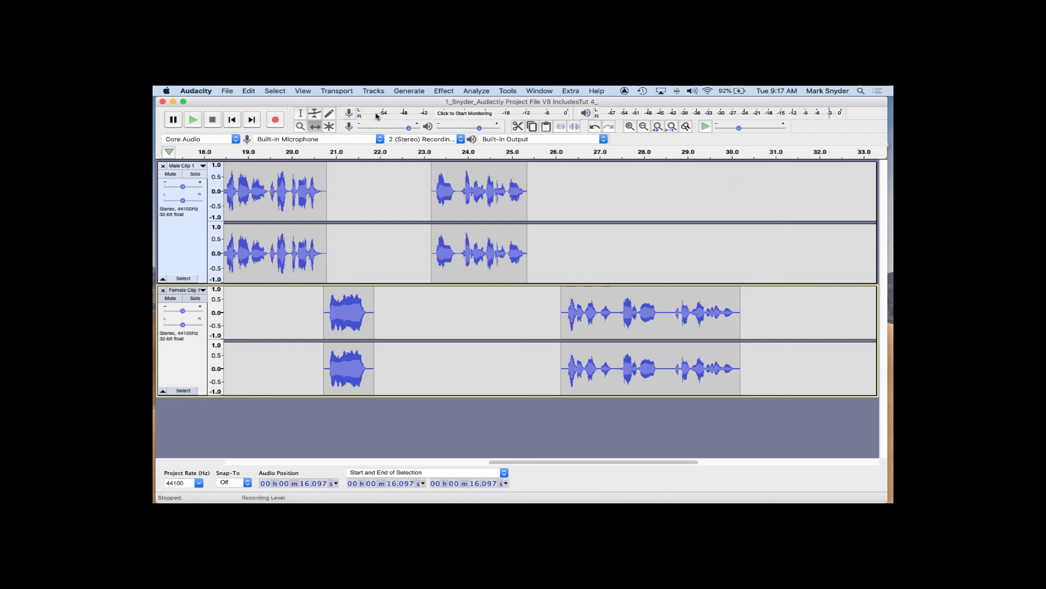
{"action": "left_click", "coordinate": [300, 113]}
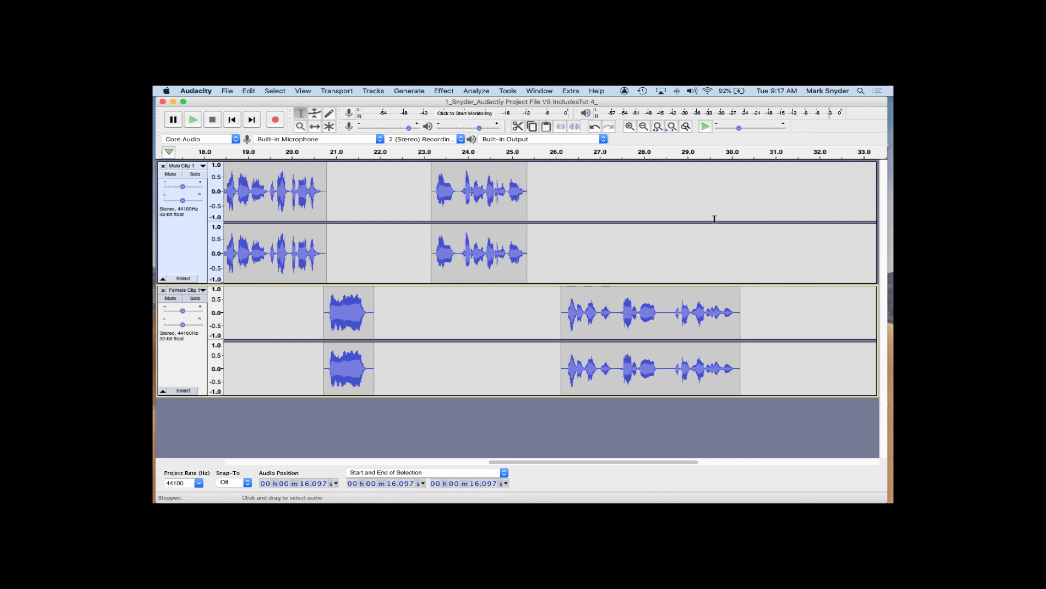
{"action": "left_click", "coordinate": [731, 188]}
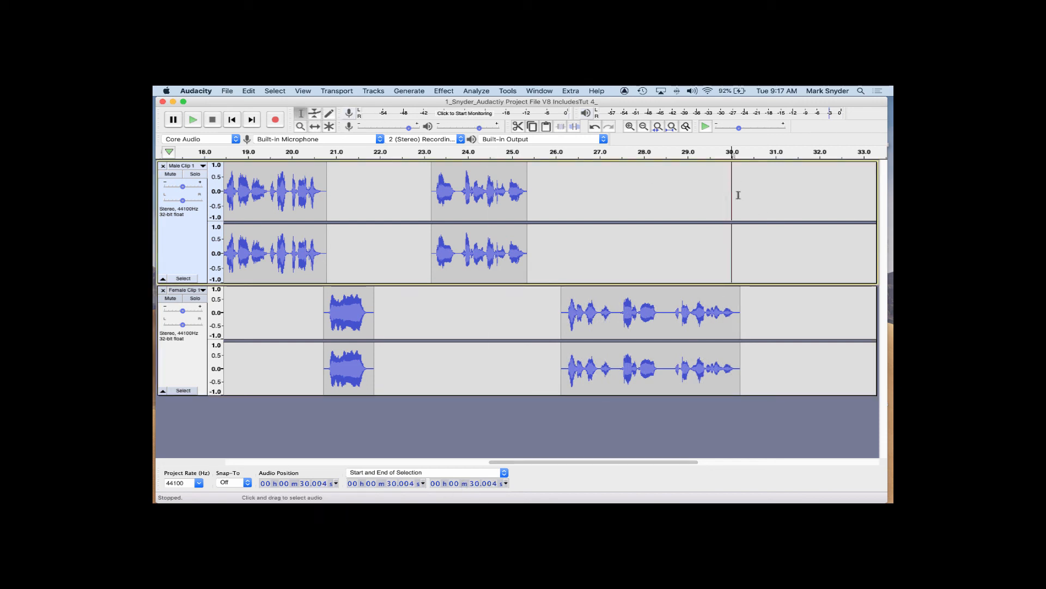
{"action": "left_click", "coordinate": [727, 191]}
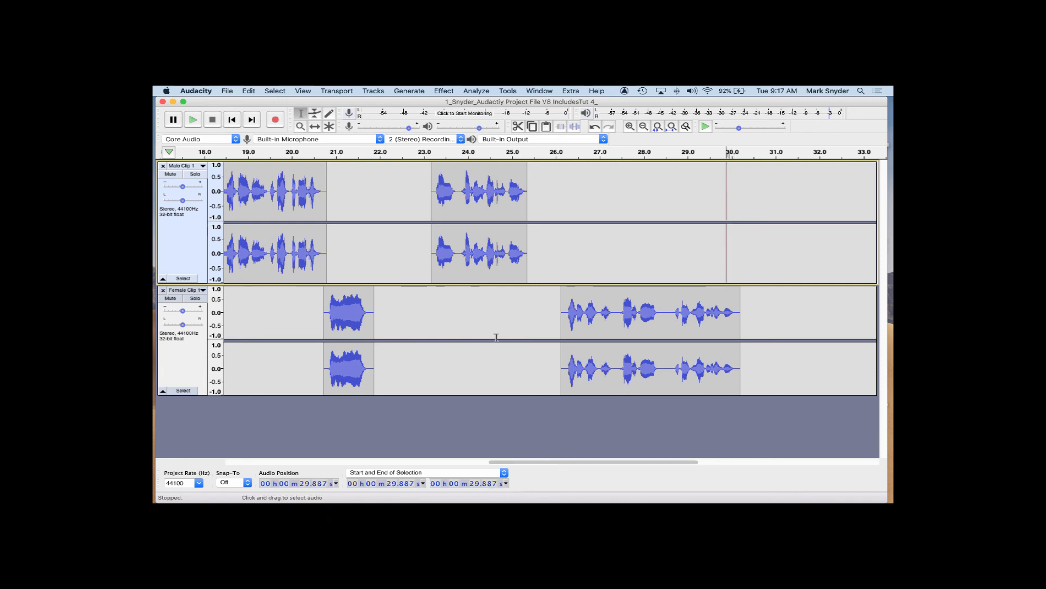
{"action": "left_click", "coordinate": [315, 126]}
{"action": "left_click_drag", "start_coordinate": [656, 331], "coordinate": [645, 332]}
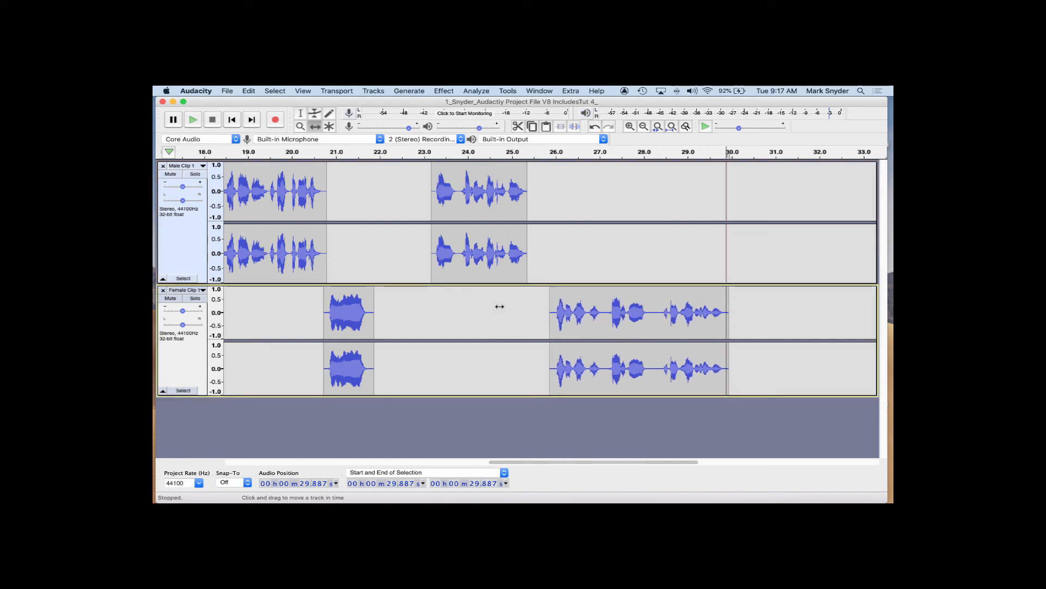